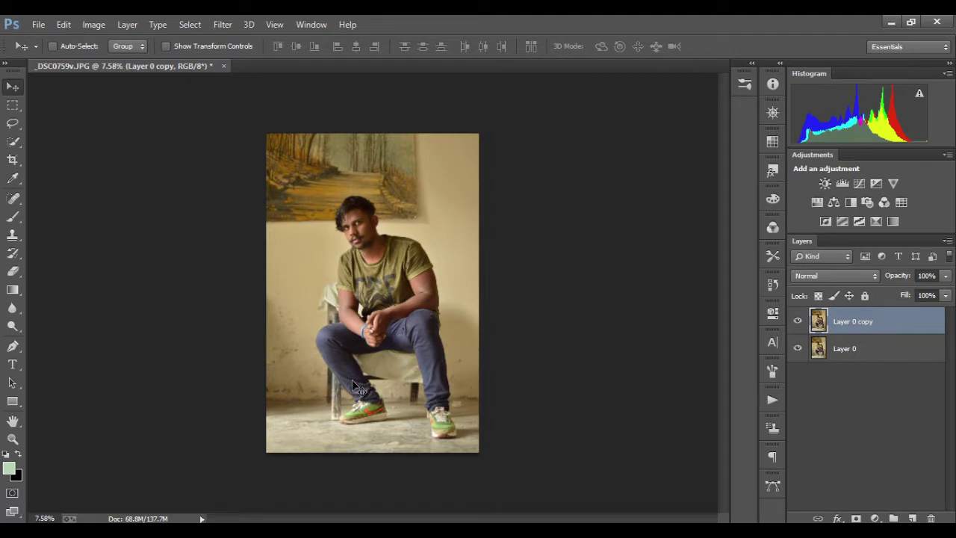
# Step: Zoom into the bottom of the photo and pan until the man's legs and shoes fill the window
pyautogui.scroll(2, 353, 385)
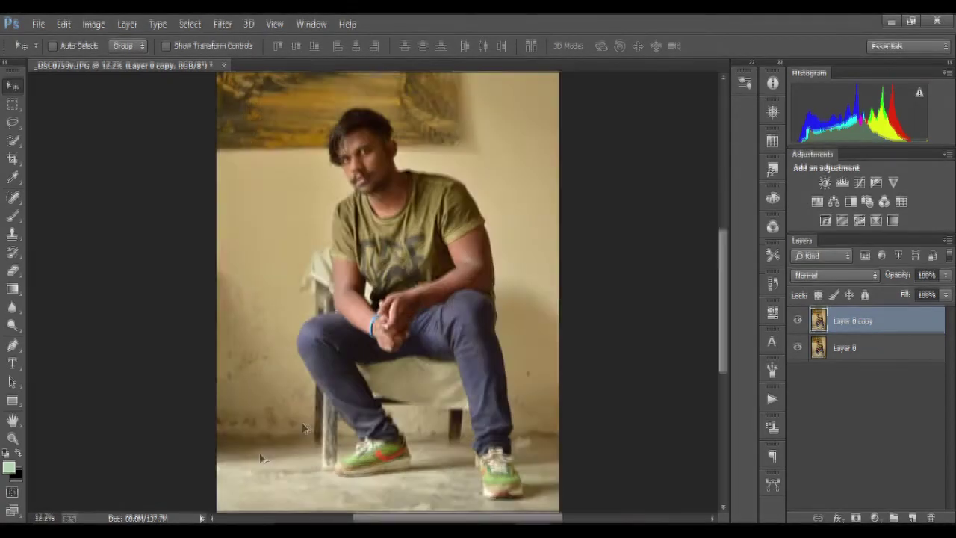
pyautogui.scroll(3, 217, 418)
pyautogui.moveTo(324, 330); pyautogui.dragTo(252, 125)
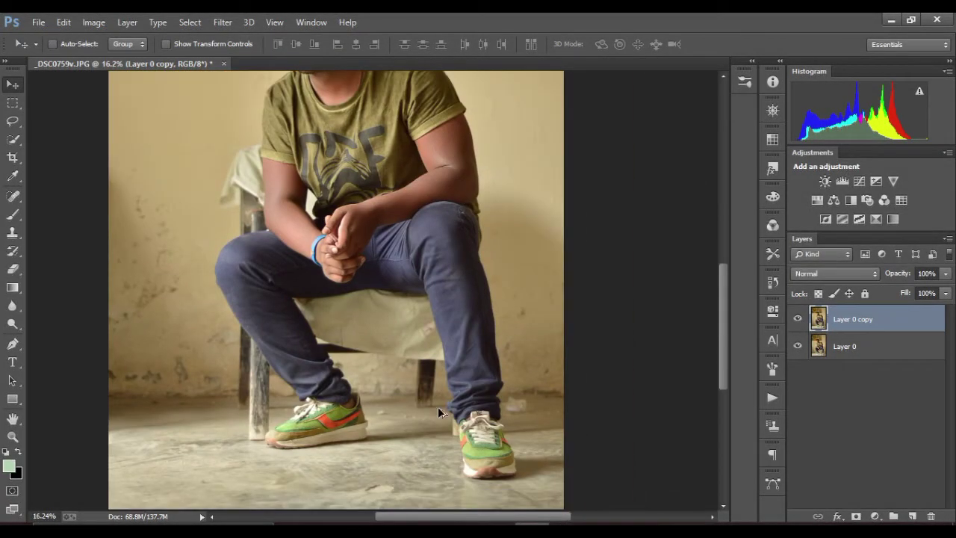
# Step: Start a Pen path along the floor line from the left edge to the chair leg
pyautogui.scroll(2, 122, 388)
pyautogui.press('p')
pyautogui.scroll(3, 170, 443)
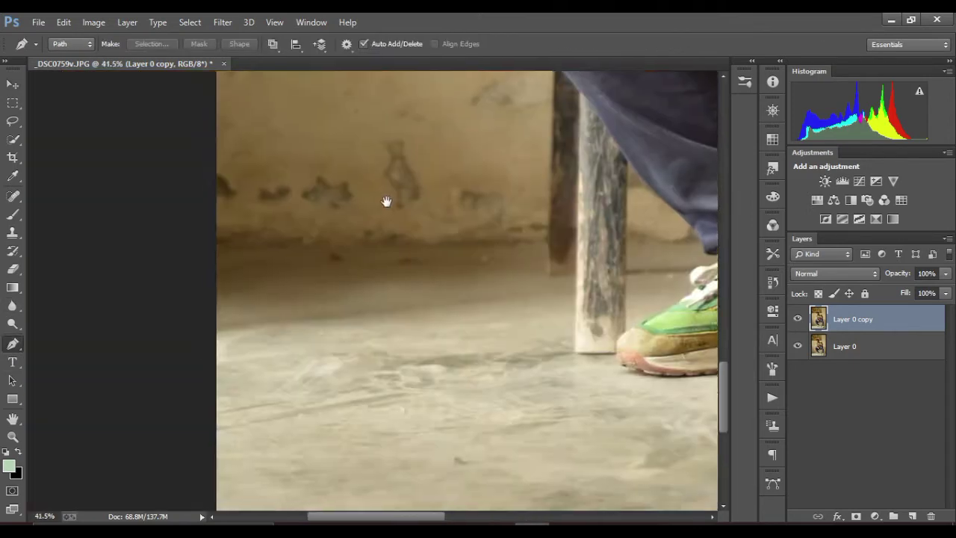
pyautogui.scroll(2, 386, 201)
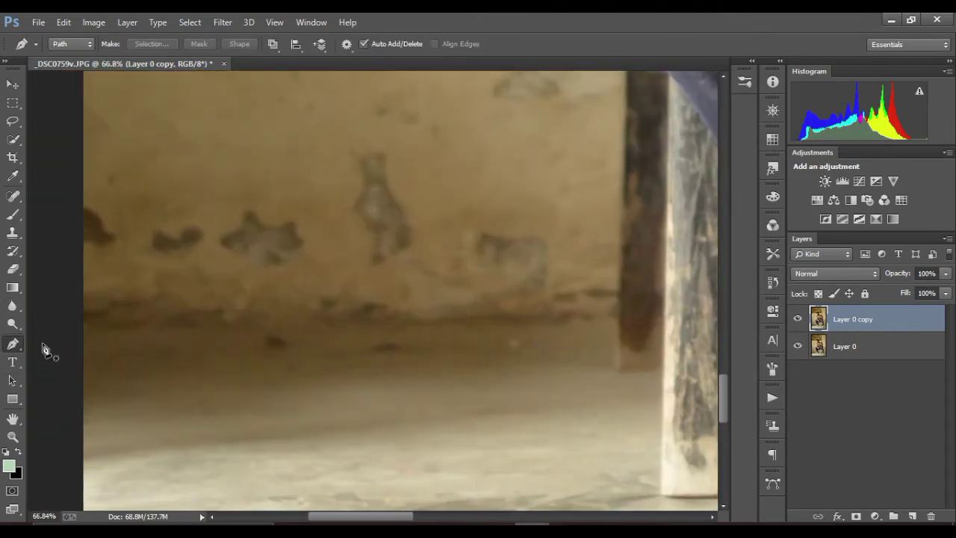
pyautogui.click(42, 374)
pyautogui.click(614, 366)
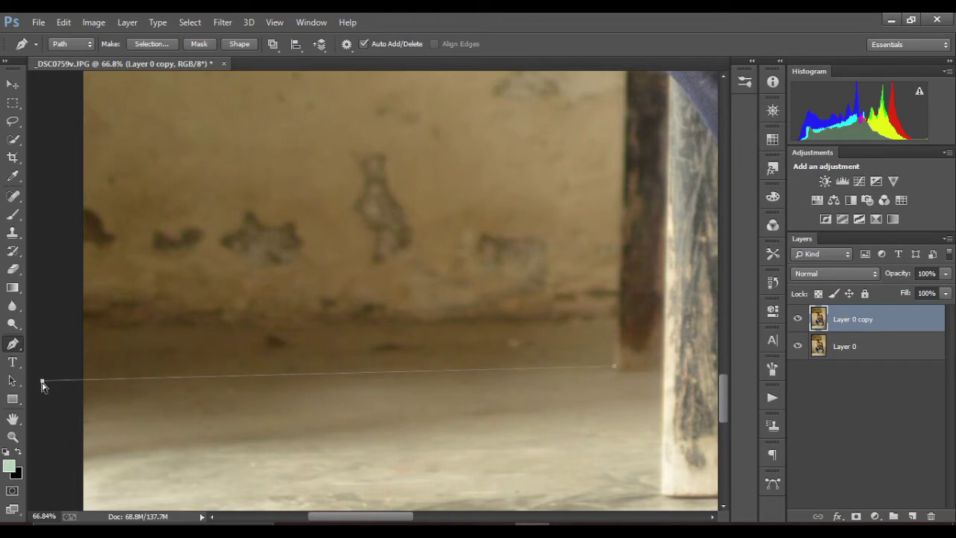
pyautogui.hotkey('ctrl', '0')
pyautogui.scroll(5, 273, 459)
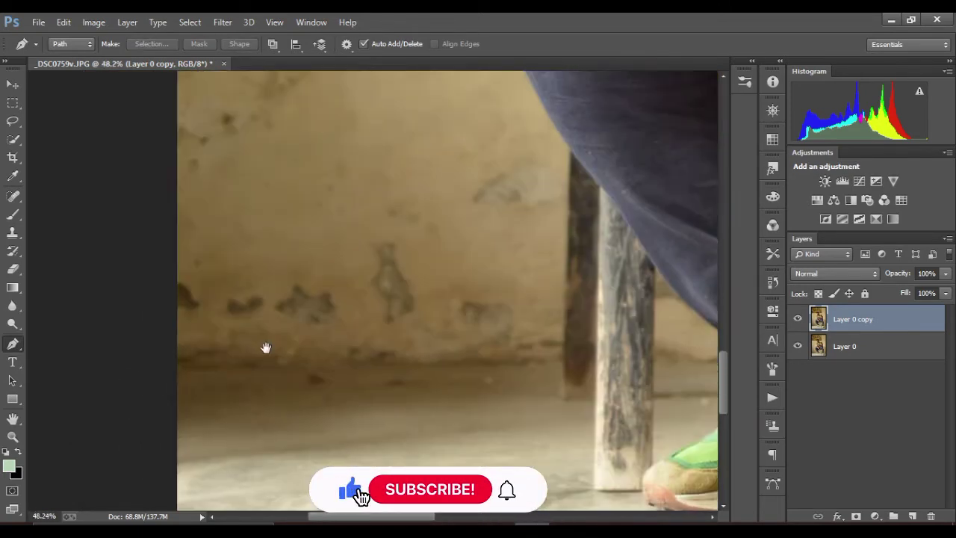
pyautogui.scroll(3, 159, 377)
pyautogui.hscroll(5, 400, 359)
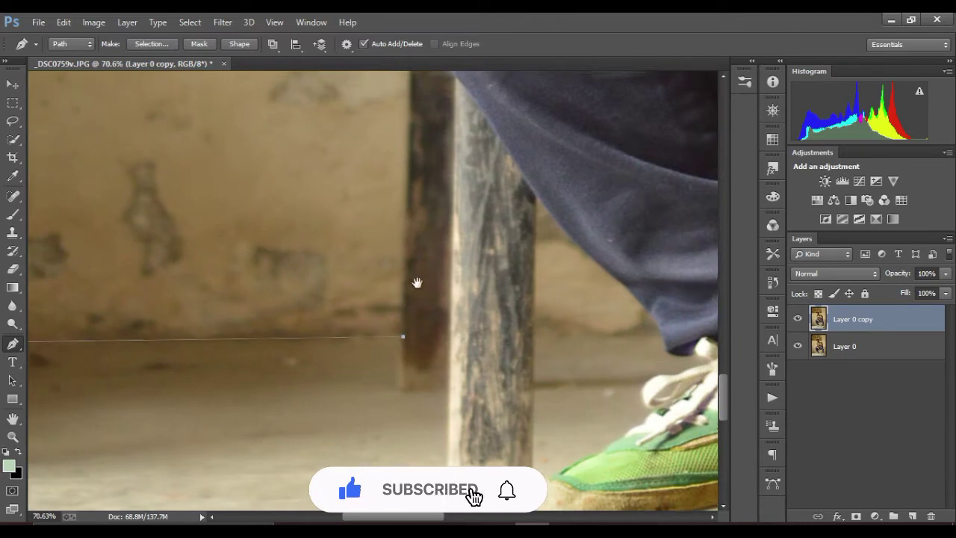
pyautogui.scroll(2, 412, 224)
# Step: Extend the path up the chair leg and along the edge of the jeans
pyautogui.click(410, 156)
pyautogui.scroll(5, 357, 271)
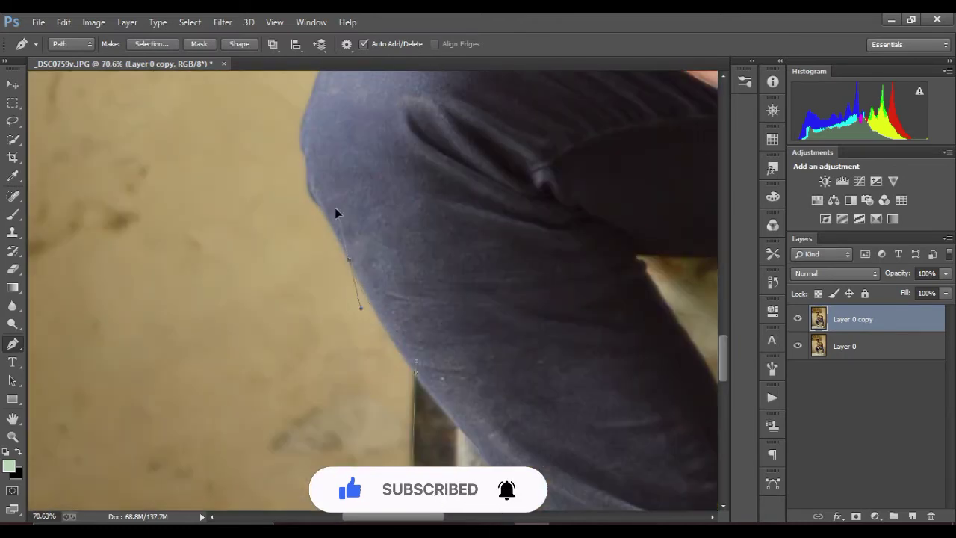
pyautogui.scroll(2, 412, 365)
pyautogui.scroll(1, 376, 318)
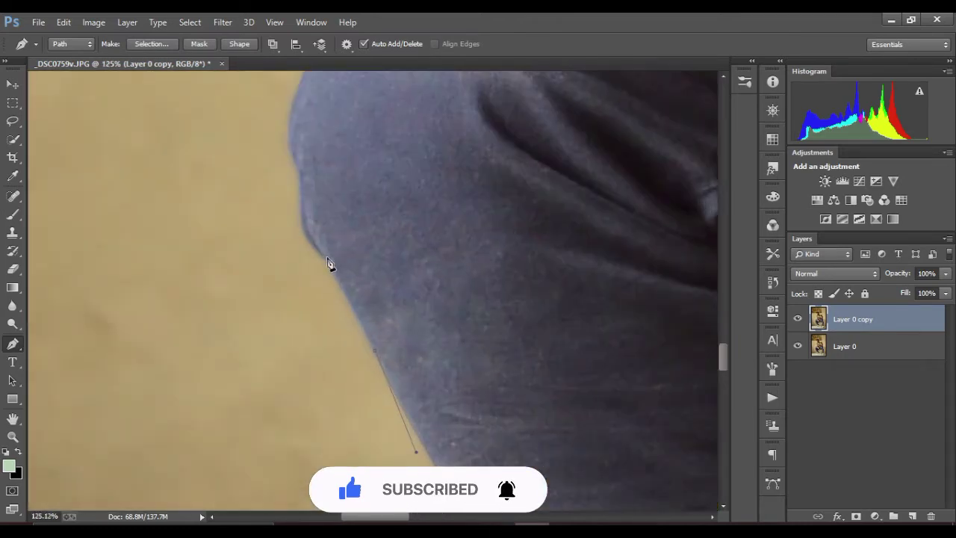
pyautogui.moveTo(305, 207); pyautogui.dragTo(323, 325)
pyautogui.click(348, 207)
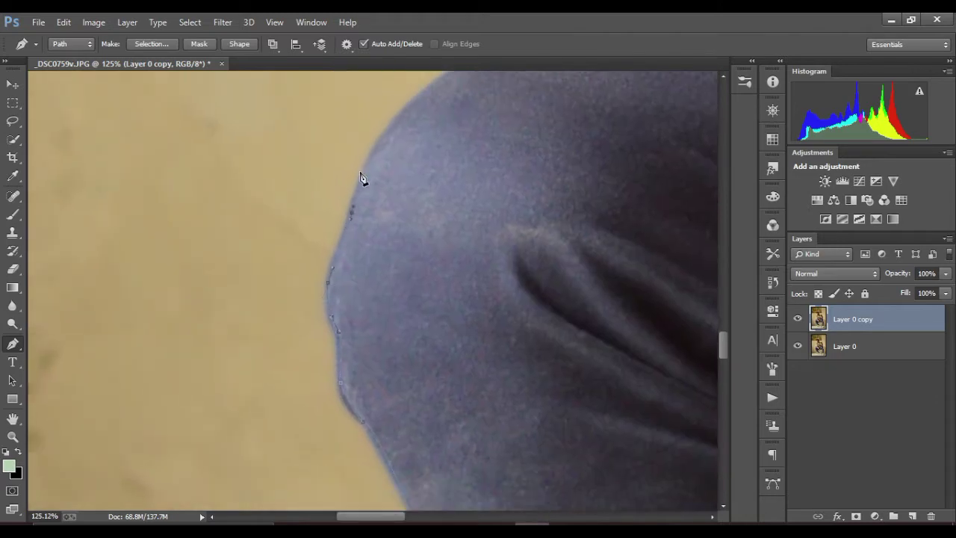
pyautogui.scroll(5, 301, 356)
pyautogui.click(383, 297)
pyautogui.scroll(3, 411, 265)
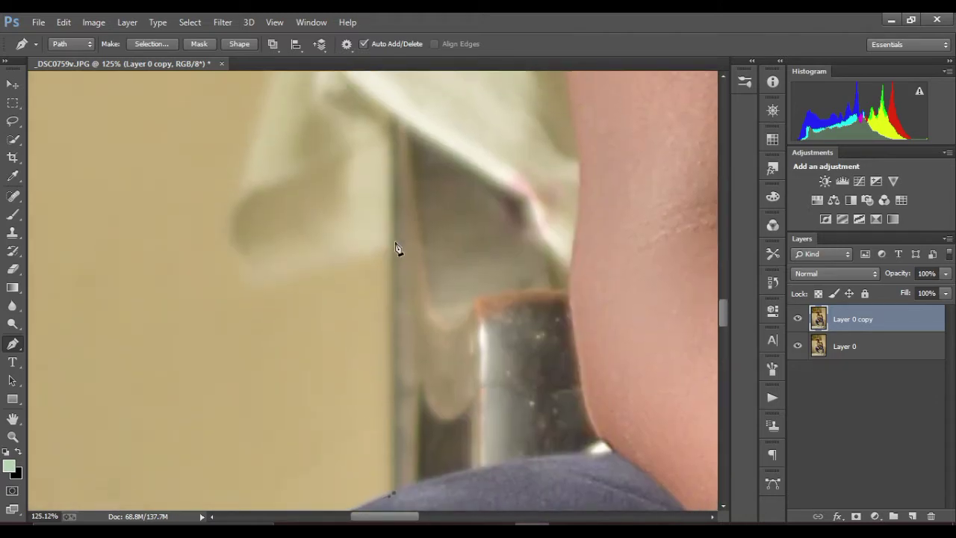
pyautogui.click(398, 250)
# Step: Curve the path up the shirt to the shoulder, then bring the face and hair into view
pyautogui.scroll(2, 397, 250)
pyautogui.click(269, 424)
pyautogui.moveTo(256, 359); pyautogui.dragTo(269, 328)
pyautogui.scroll(5, 294, 232)
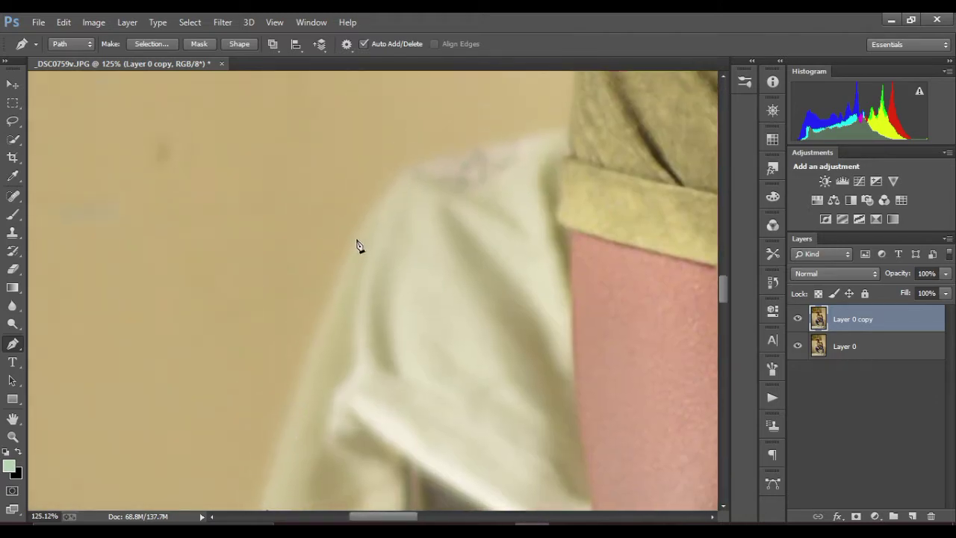
pyautogui.moveTo(354, 239); pyautogui.dragTo(383, 192)
pyautogui.click(408, 164)
pyautogui.moveTo(551, 137)
pyautogui.mouseDown()
pyautogui.moveTo(572, 122)
pyautogui.moveTo(323, 422)
pyautogui.mouseUp()
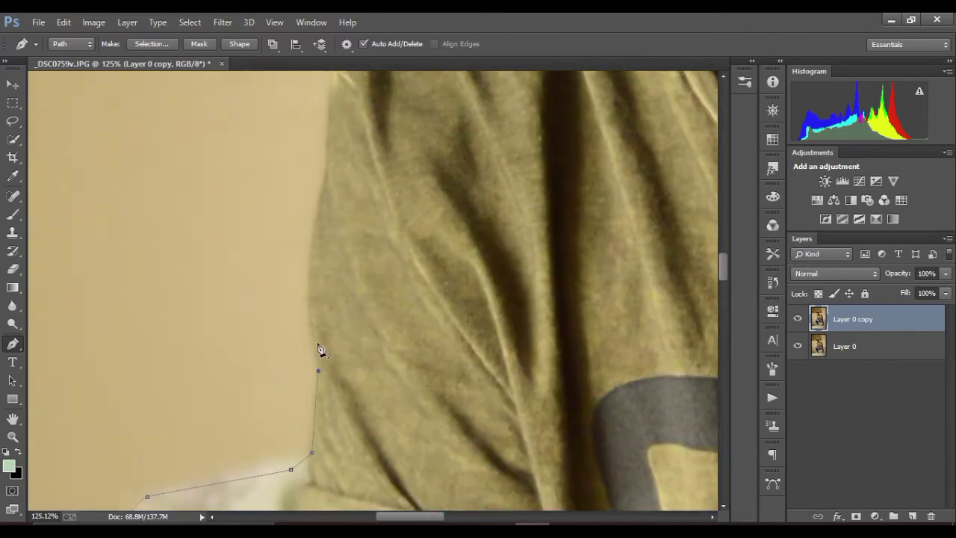
pyautogui.scroll(3, 355, 388)
pyautogui.moveTo(421, 255)
pyautogui.mouseDown()
pyautogui.moveTo(447, 238)
pyautogui.moveTo(232, 413)
pyautogui.mouseUp()
pyautogui.scroll(3, 379, 291)
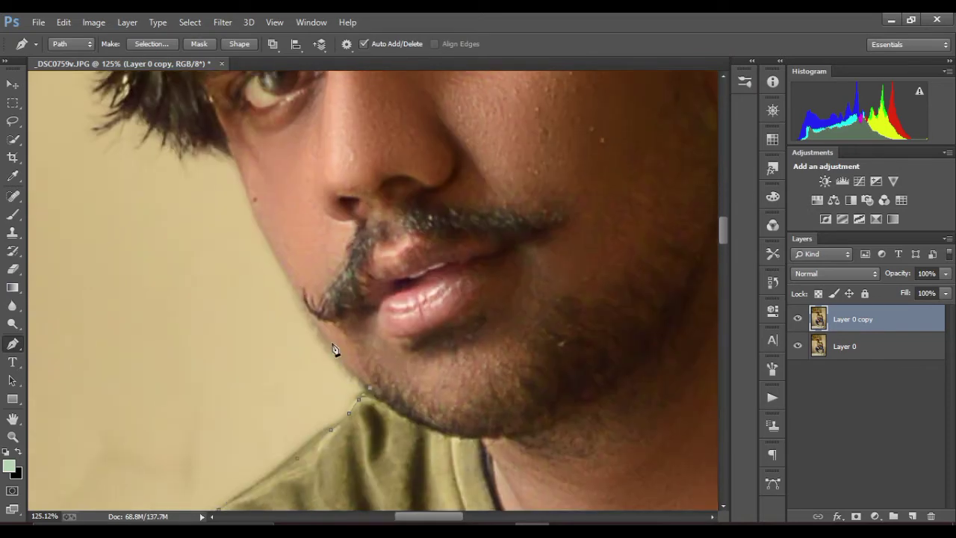
pyautogui.moveTo(268, 232); pyautogui.dragTo(271, 366)
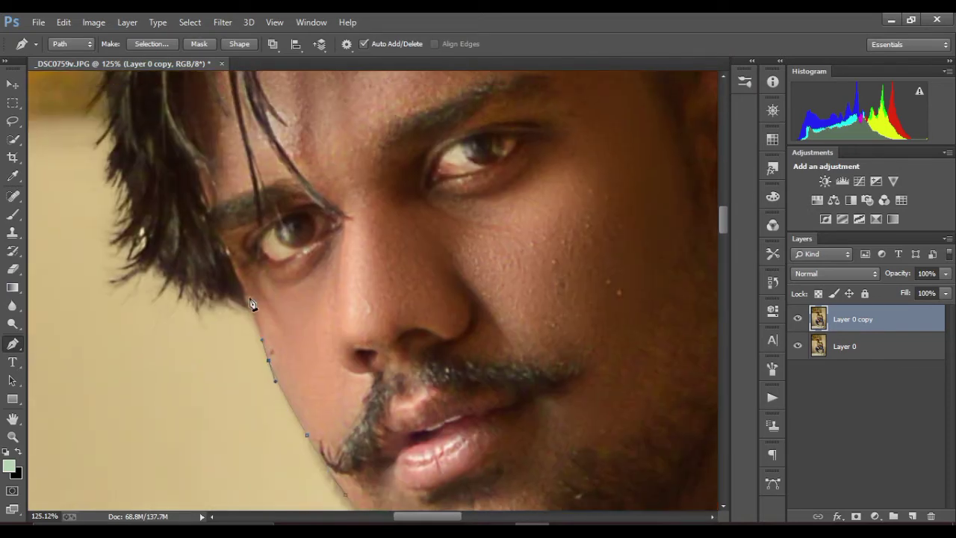
pyautogui.moveTo(131, 295); pyautogui.dragTo(173, 362)
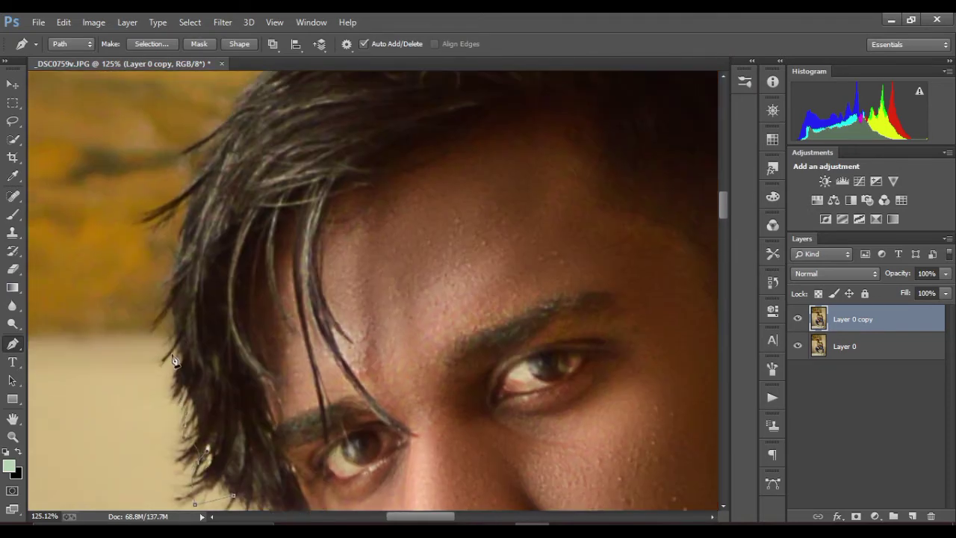
# Step: Trace the path over the hair, around the ear and down the neck along the shoulder
pyautogui.moveTo(247, 274); pyautogui.dragTo(379, 424)
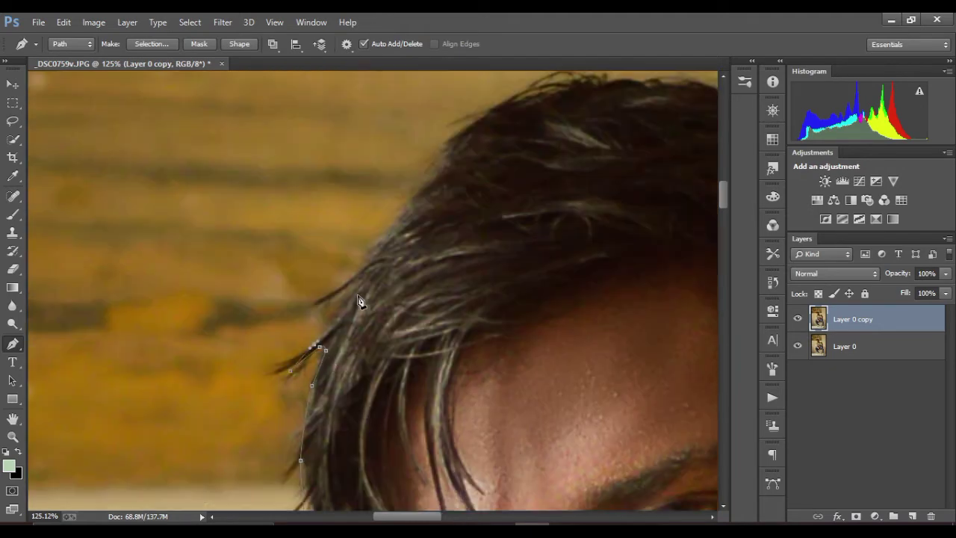
pyautogui.moveTo(485, 116); pyautogui.dragTo(277, 207)
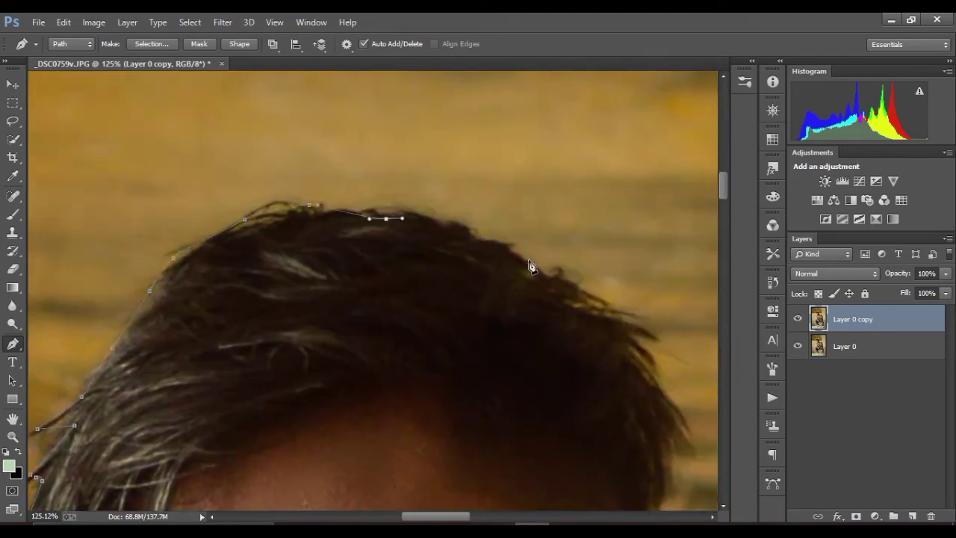
pyautogui.moveTo(664, 406)
pyautogui.mouseDown()
pyautogui.moveTo(427, 271)
pyautogui.moveTo(420, 301)
pyautogui.mouseUp()
pyautogui.click(415, 307)
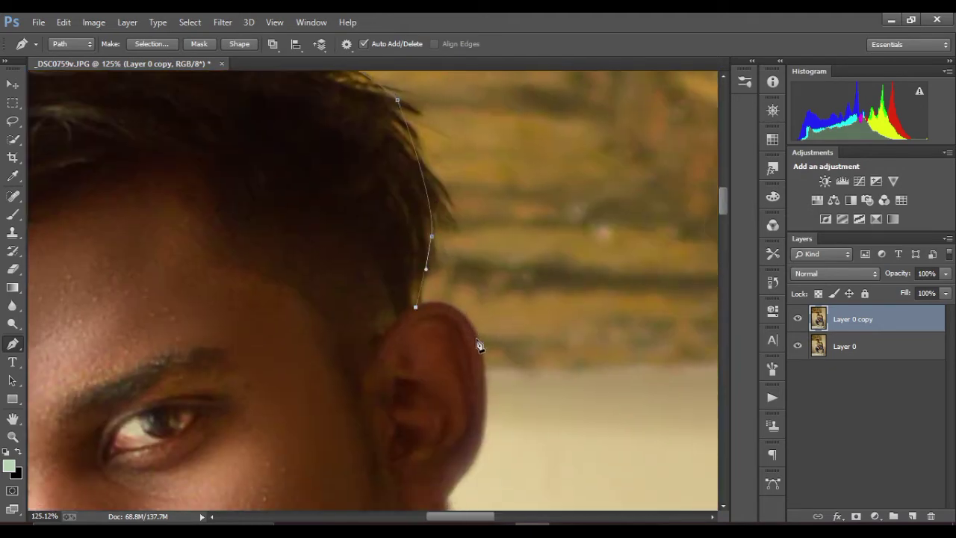
pyautogui.moveTo(481, 360); pyautogui.dragTo(457, 190)
pyautogui.moveTo(446, 287); pyautogui.dragTo(424, 323)
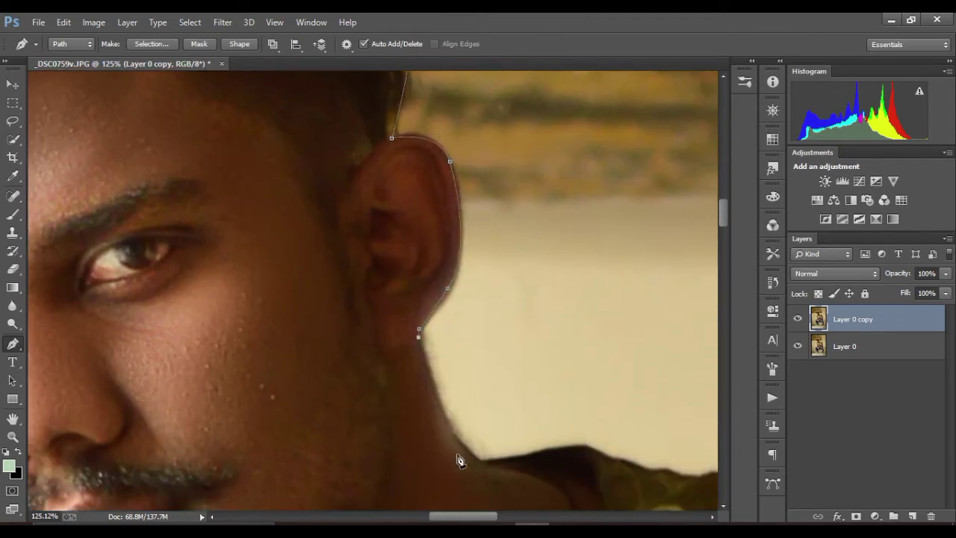
pyautogui.click(483, 441)
pyautogui.click(524, 454)
pyautogui.click(559, 449)
pyautogui.click(607, 442)
pyautogui.click(651, 455)
# Step: Continue the path across the top of the shoulder and down the sleeve to its hem
pyautogui.moveTo(682, 475)
pyautogui.mouseDown()
pyautogui.moveTo(256, 237)
pyautogui.moveTo(303, 232)
pyautogui.mouseUp()
pyautogui.click(246, 230)
pyautogui.click(263, 227)
pyautogui.moveTo(555, 267); pyautogui.dragTo(318, 151)
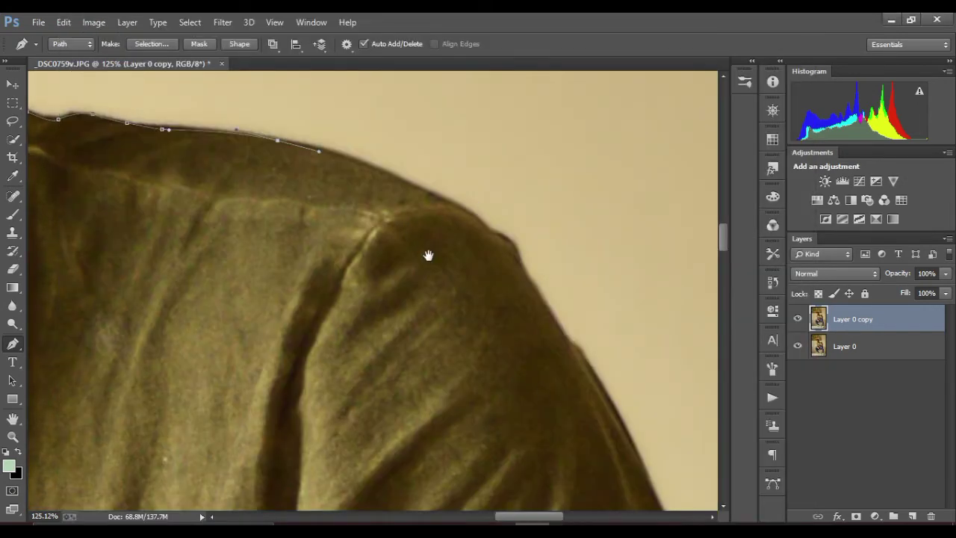
pyautogui.moveTo(428, 256); pyautogui.dragTo(333, 171)
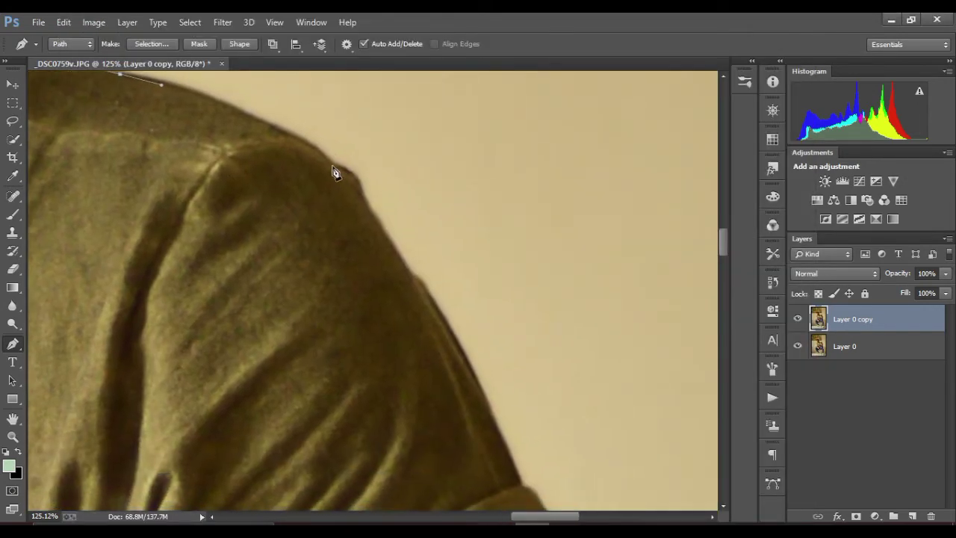
pyautogui.click(335, 165)
pyautogui.click(367, 214)
pyautogui.moveTo(460, 314); pyautogui.dragTo(393, 184)
pyautogui.click(380, 242)
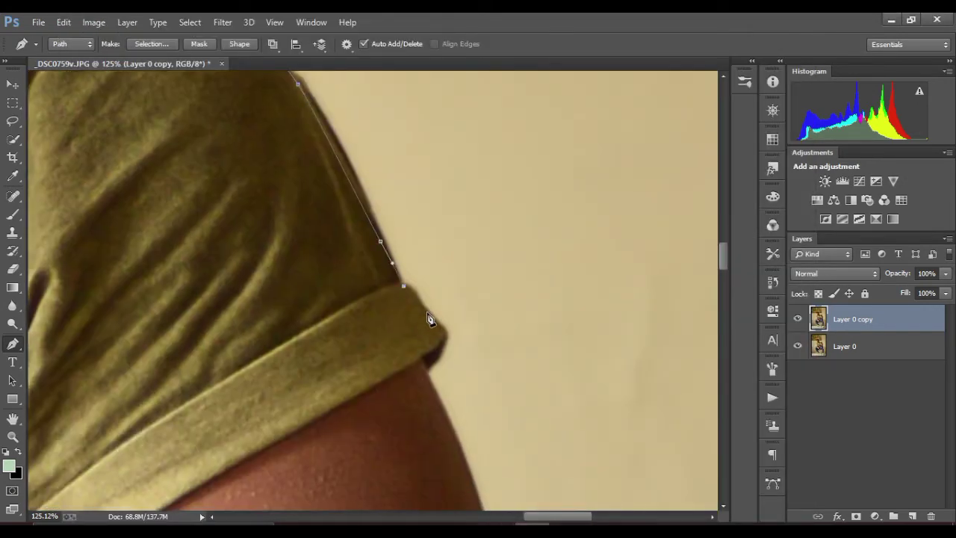
pyautogui.moveTo(435, 367); pyautogui.dragTo(389, 175)
pyautogui.click(420, 271)
pyautogui.click(438, 392)
# Step: Carry the path down the arm, around the knee and along the jeans edge
pyautogui.moveTo(438, 391); pyautogui.dragTo(383, 226)
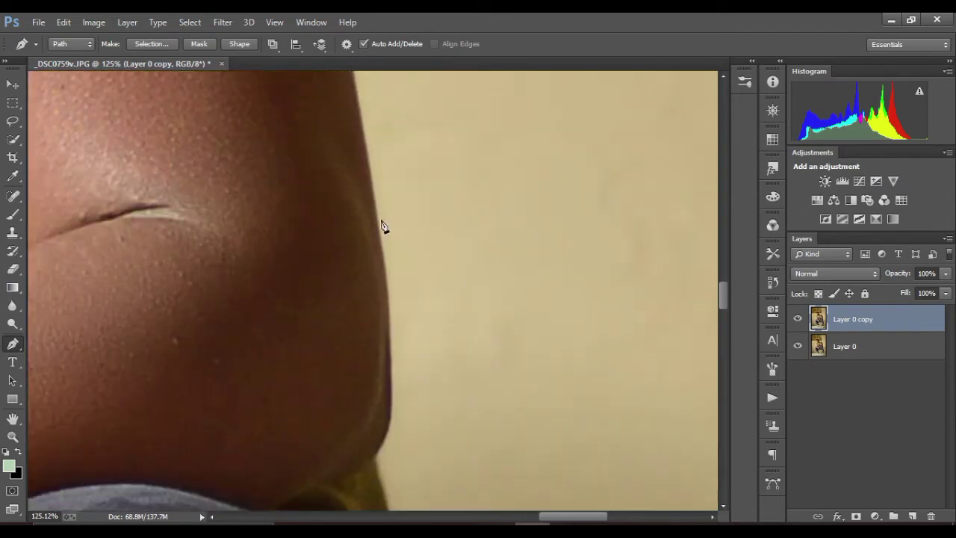
pyautogui.moveTo(405, 328); pyautogui.dragTo(396, 119)
pyautogui.click(391, 231)
pyautogui.click(378, 265)
pyautogui.moveTo(379, 265); pyautogui.dragTo(370, 169)
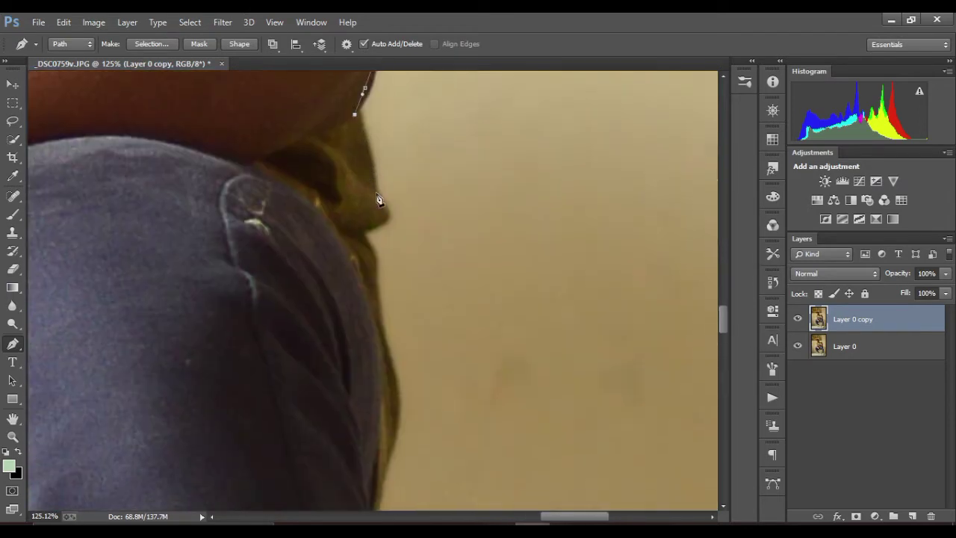
pyautogui.click(385, 215)
pyautogui.click(371, 229)
pyautogui.moveTo(378, 277); pyautogui.dragTo(343, 137)
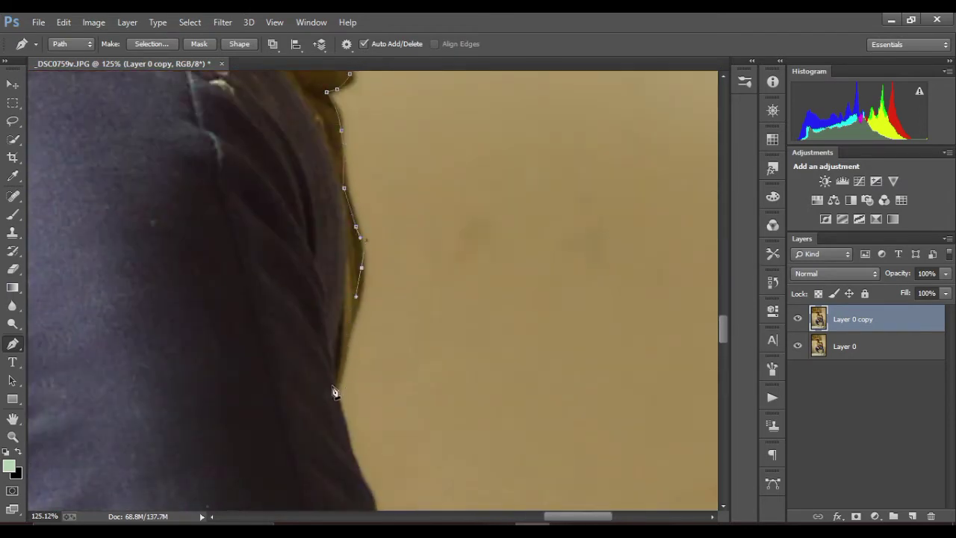
pyautogui.moveTo(334, 392); pyautogui.dragTo(316, 273)
pyautogui.click(316, 273)
# Step: Finish the path down the shin past the shoe to the floor line's right edge, then fit the photo
pyautogui.moveTo(335, 331); pyautogui.dragTo(348, 163)
pyautogui.click(351, 355)
pyautogui.moveTo(351, 355); pyautogui.dragTo(324, 154)
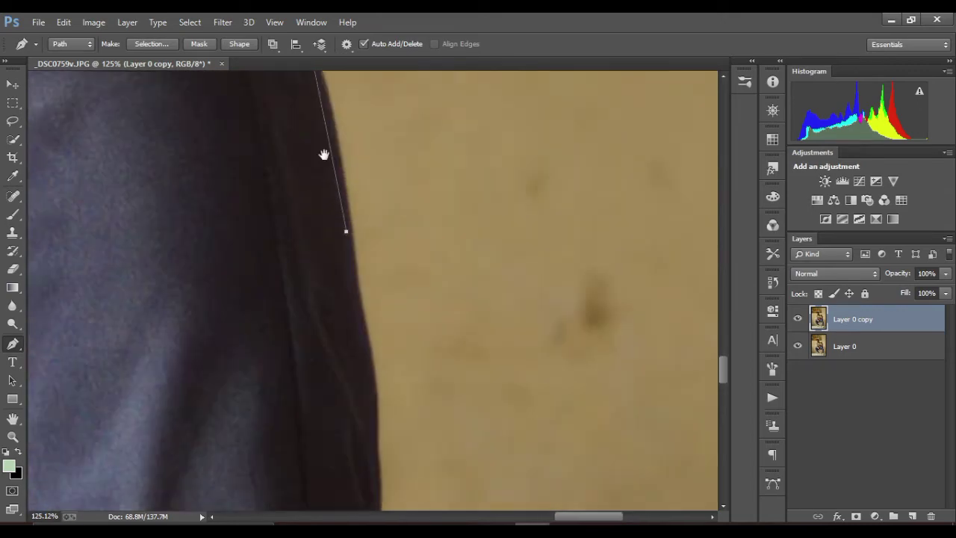
pyautogui.click(335, 316)
pyautogui.moveTo(335, 316)
pyautogui.mouseDown()
pyautogui.moveTo(313, 164)
pyautogui.moveTo(325, 171)
pyautogui.moveTo(312, 177)
pyautogui.mouseUp()
pyautogui.click(325, 171)
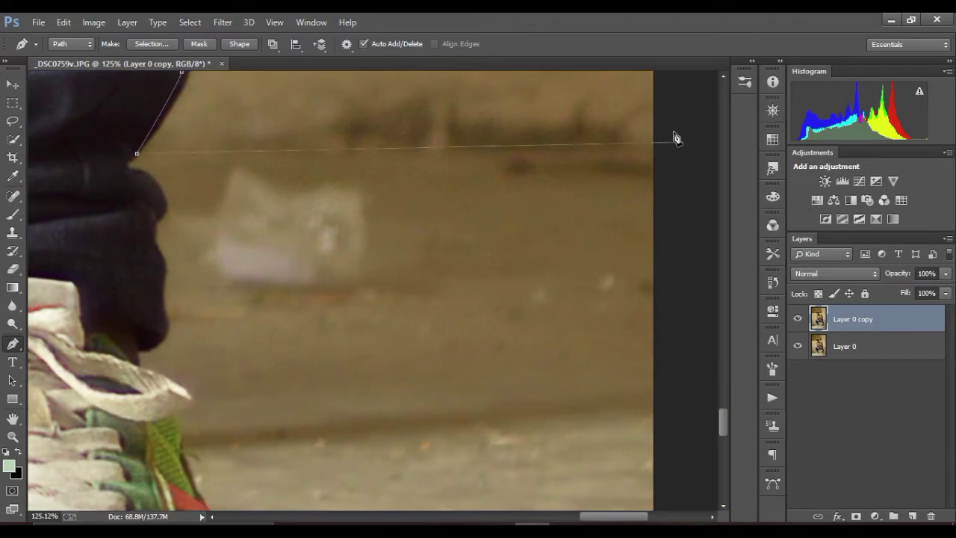
pyautogui.hotkey('ctrl', '0')
pyautogui.scroll(-3, 208, 317)
# Step: Close the path below the floor area and turn it into a selection
pyautogui.moveTo(546, 462); pyautogui.dragTo(160, 416)
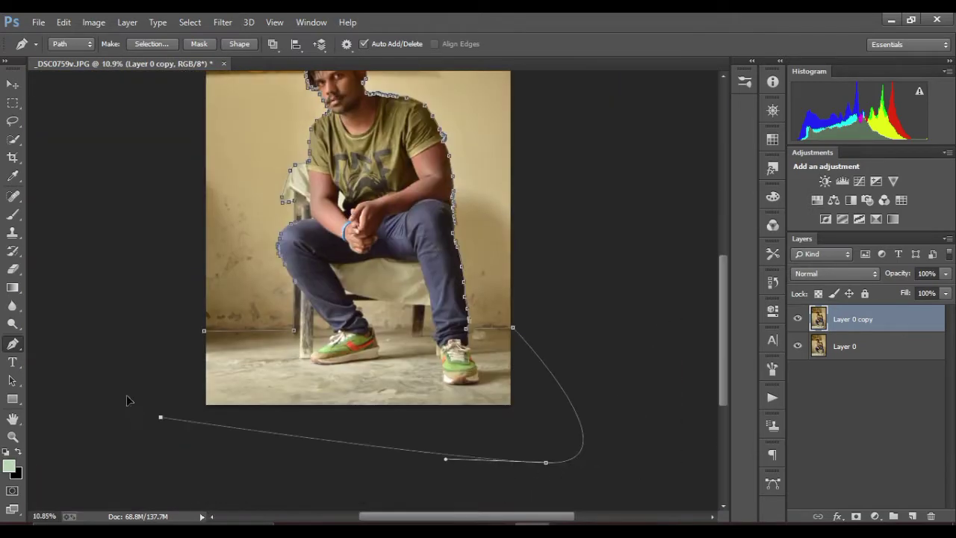
pyautogui.click(160, 417)
pyautogui.click(204, 330)
pyautogui.rightClick(273, 368)
pyautogui.click(328, 90)
pyautogui.click(551, 160)
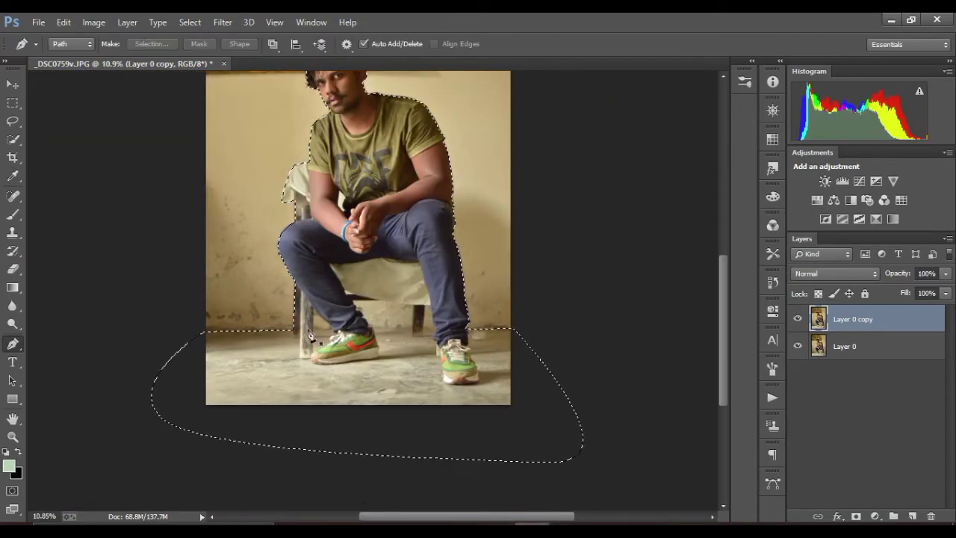
# Step: Outline the gap by the chair leg, shoe and sleeve and add it to the selection
pyautogui.scroll(5, 349, 369)
pyautogui.scroll(-5, 350, 369)
pyautogui.scroll(3, 177, 315)
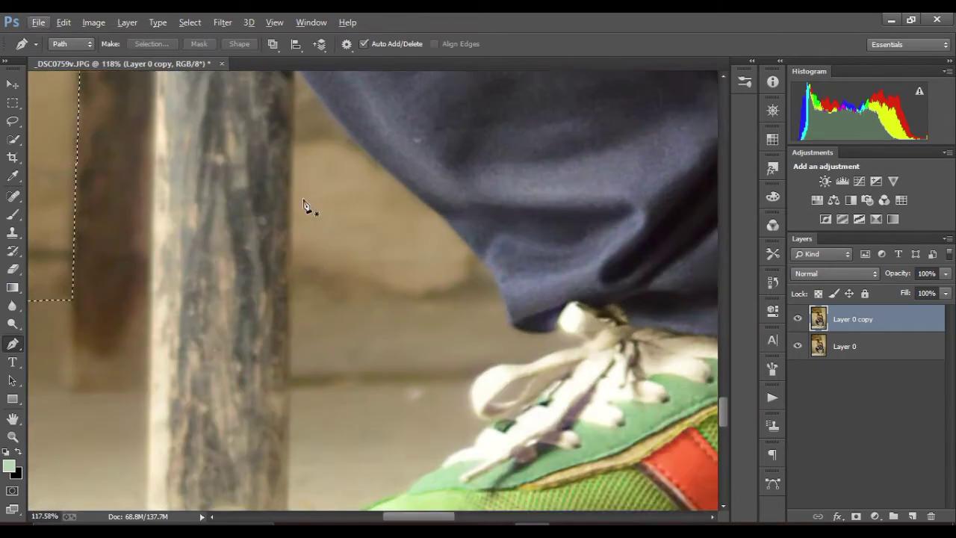
pyautogui.scroll(2, 309, 207)
pyautogui.click(303, 391)
pyautogui.click(520, 391)
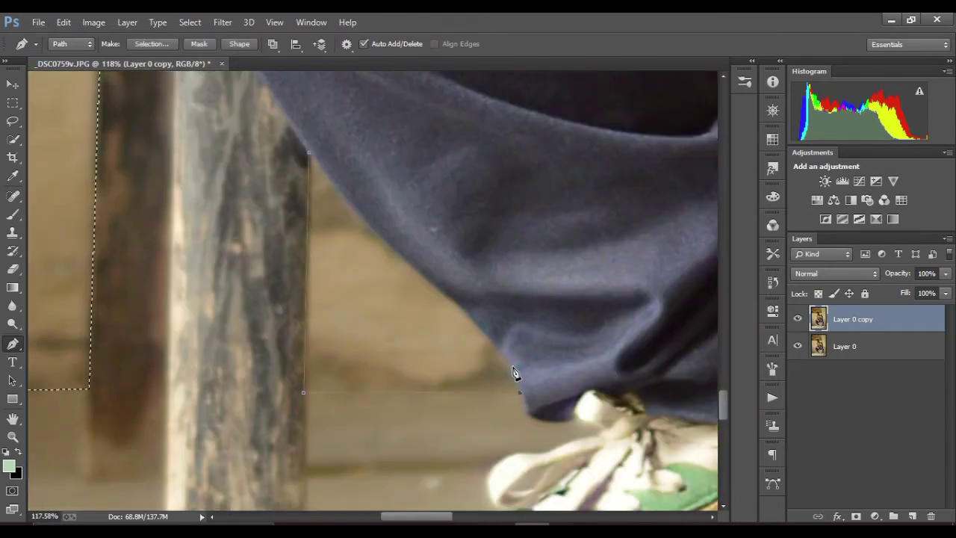
pyautogui.click(513, 366)
pyautogui.click(506, 351)
pyautogui.click(461, 302)
pyautogui.click(308, 154)
pyautogui.rightClick(348, 182)
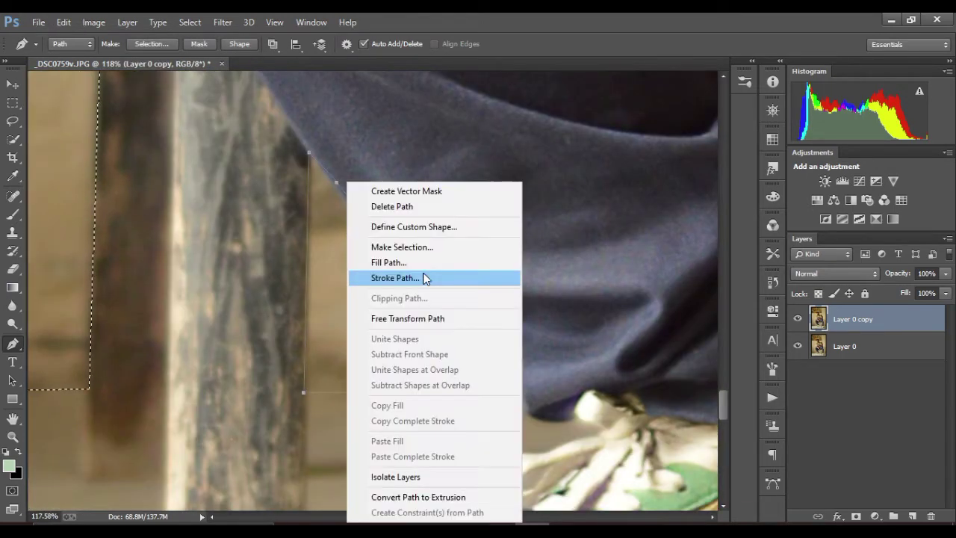
pyautogui.click(403, 243)
pyautogui.click(550, 159)
# Step: Outline a small area along the stick and apply it to the selection
pyautogui.hscroll(5, 537, 208)
pyautogui.scroll(2, 288, 388)
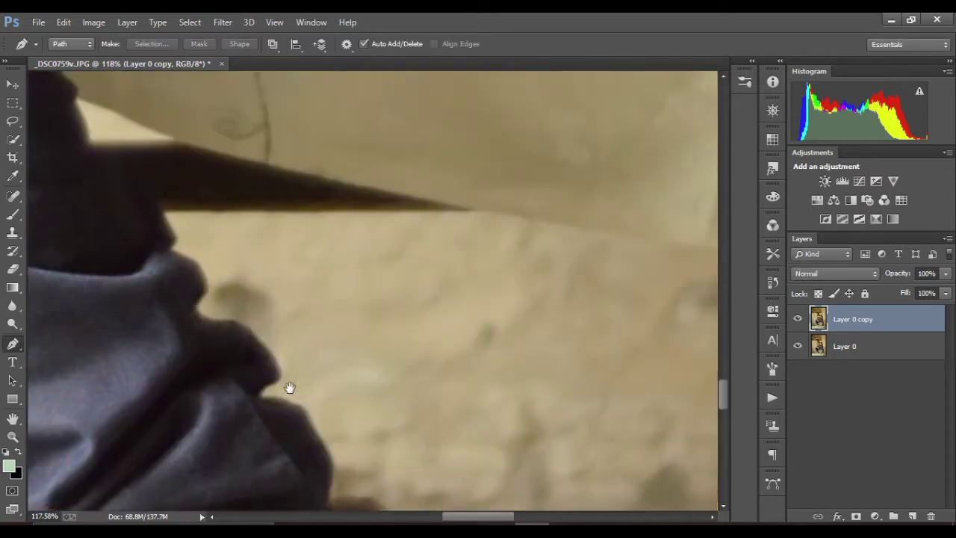
pyautogui.scroll(2, 170, 239)
pyautogui.click(142, 202)
pyautogui.moveTo(158, 256); pyautogui.dragTo(176, 255)
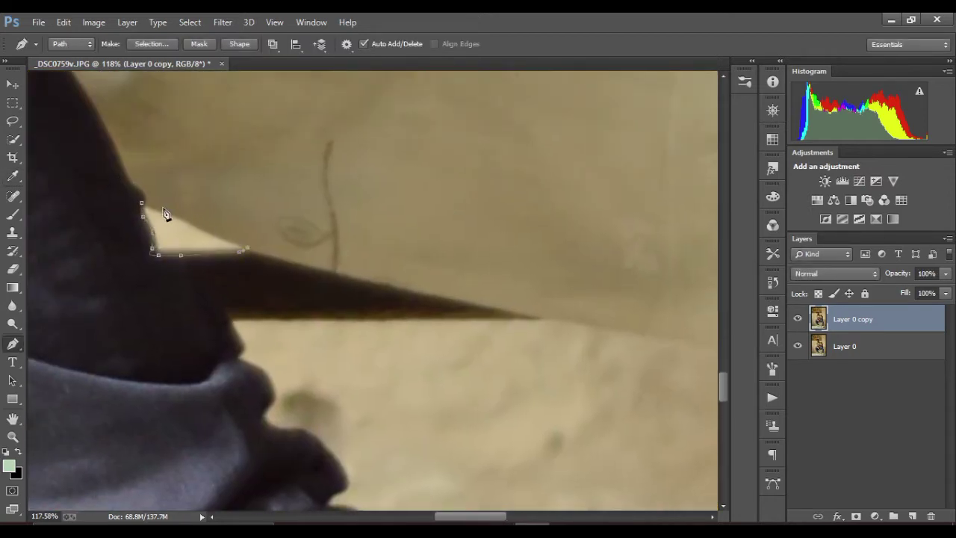
pyautogui.rightClick(170, 180)
pyautogui.click(197, 246)
pyautogui.click(550, 160)
# Step: Trace a new path down the sleeve edge to the sleeve bottom
pyautogui.moveTo(223, 369)
pyautogui.mouseDown()
pyautogui.moveTo(332, 266)
pyautogui.moveTo(412, 384)
pyautogui.mouseUp()
pyautogui.scroll(-2, 229, 348)
pyautogui.moveTo(229, 348)
pyautogui.mouseDown()
pyautogui.moveTo(316, 209)
pyautogui.moveTo(343, 307)
pyautogui.mouseUp()
pyautogui.scroll(3, 340, 300)
pyautogui.click(282, 146)
pyautogui.click(336, 279)
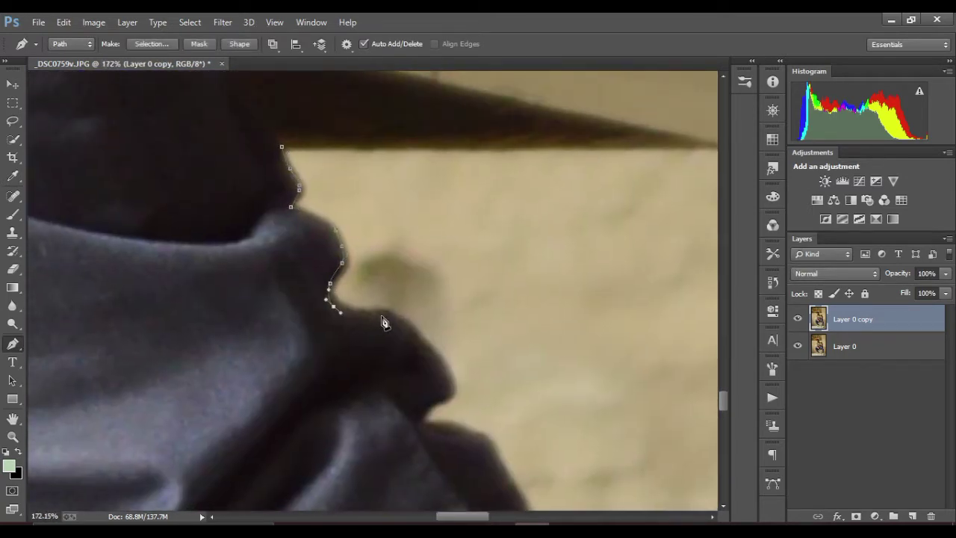
pyautogui.click(381, 320)
pyautogui.click(450, 399)
pyautogui.click(416, 431)
pyautogui.moveTo(473, 447); pyautogui.dragTo(247, 204)
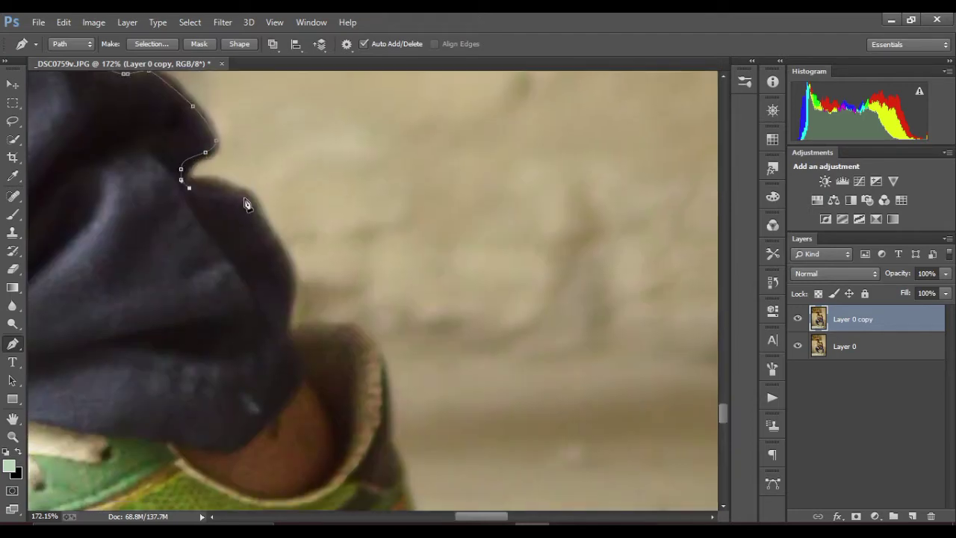
pyautogui.click(285, 286)
pyautogui.click(284, 322)
pyautogui.moveTo(288, 333); pyautogui.dragTo(335, 326)
# Step: Follow the stick's dark edge, close the path and apply it to the selection
pyautogui.moveTo(393, 376); pyautogui.dragTo(68, 359)
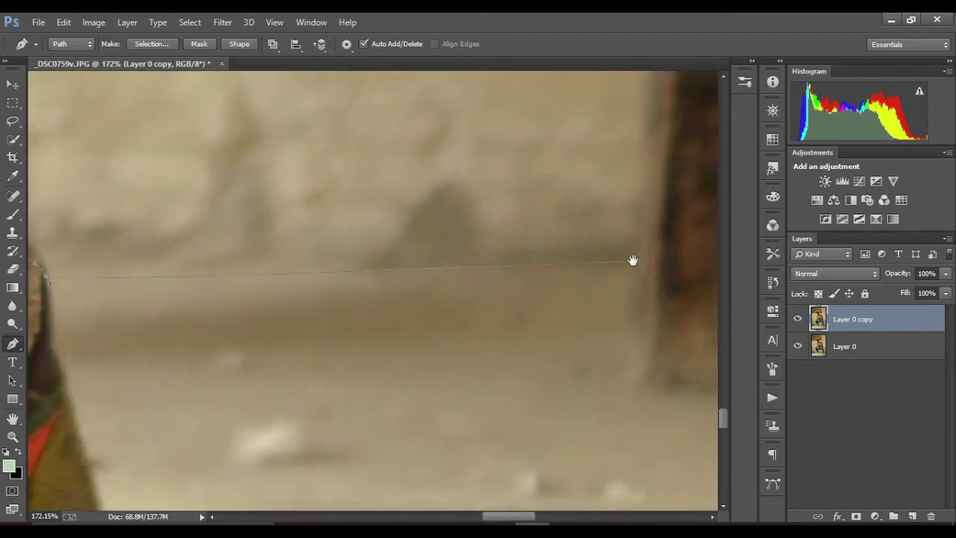
pyautogui.moveTo(633, 261)
pyautogui.mouseDown()
pyautogui.moveTo(578, 184)
pyautogui.moveTo(600, 381)
pyautogui.moveTo(585, 384)
pyautogui.mouseUp()
pyautogui.click(522, 365)
pyautogui.click(434, 347)
pyautogui.click(346, 328)
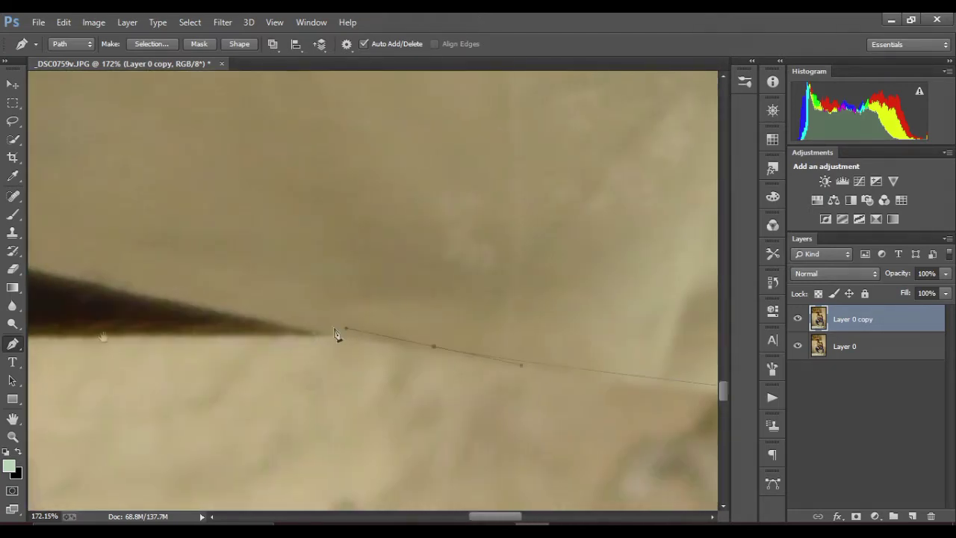
pyautogui.moveTo(336, 334); pyautogui.dragTo(561, 326)
pyautogui.click(119, 323)
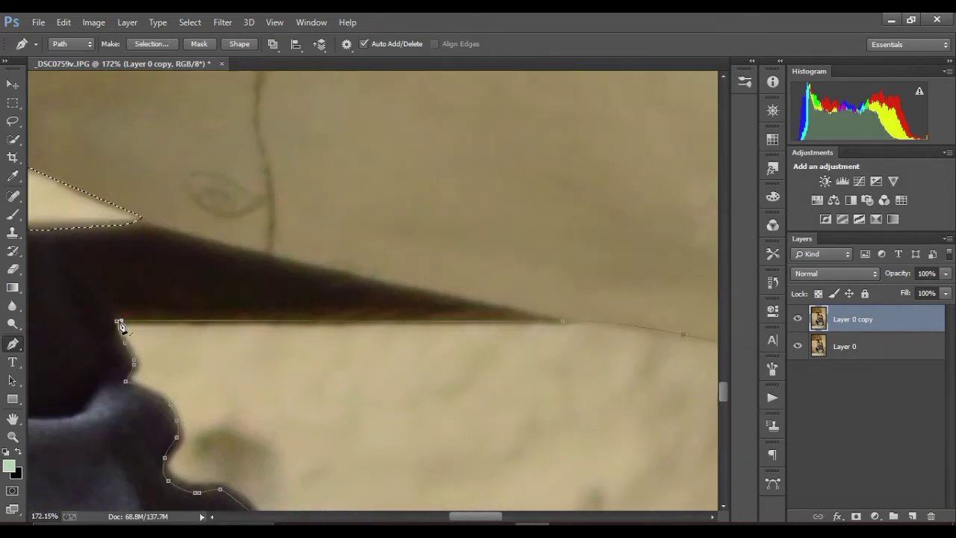
pyautogui.rightClick(206, 356)
pyautogui.click(391, 246)
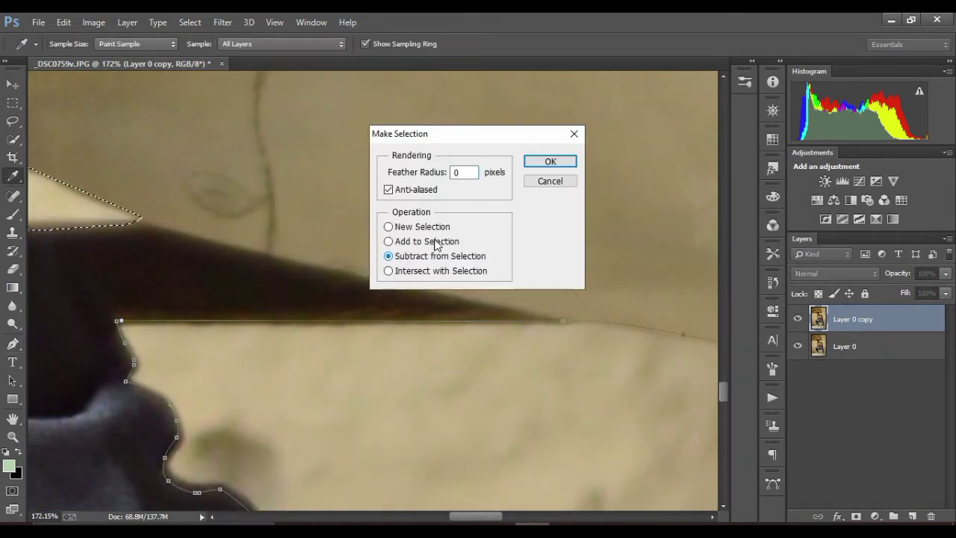
pyautogui.click(556, 162)
# Step: Copy the selected man, chair and floor onto Layer 1, then reselect Layer 0 copy
pyautogui.scroll(-4, 418, 224)
pyautogui.scroll(-3, 337, 280)
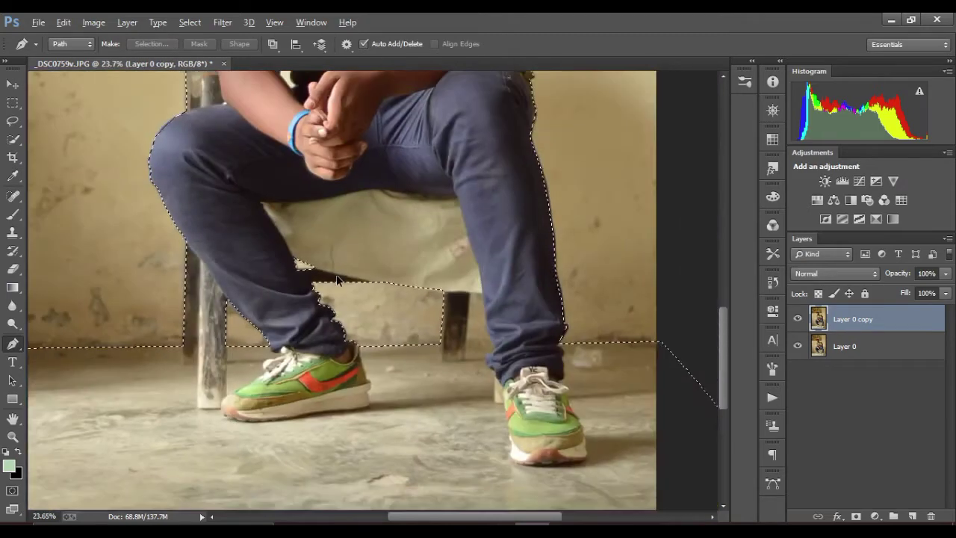
pyautogui.scroll(-3, 336, 276)
pyautogui.scroll(-3, 335, 285)
pyautogui.scroll(1, 337, 284)
pyautogui.scroll(2, 358, 313)
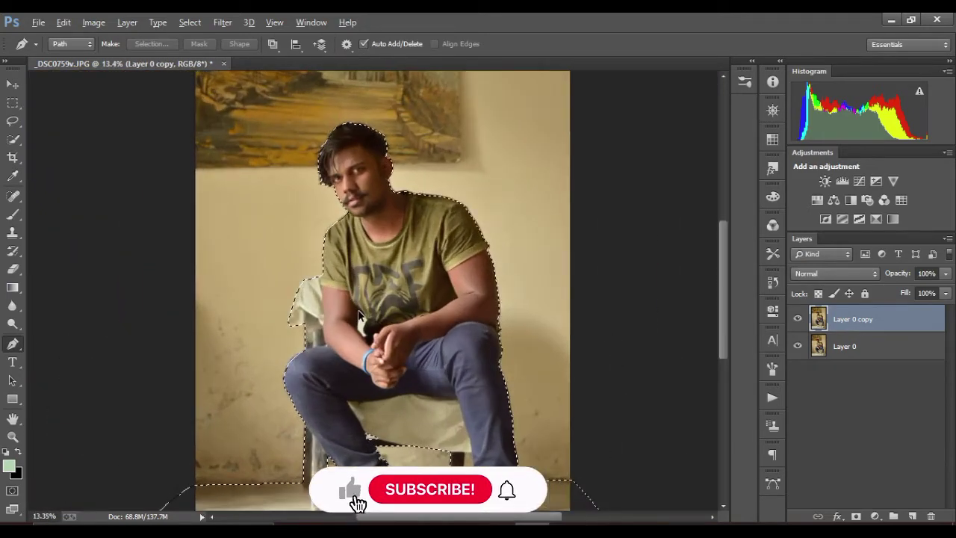
pyautogui.scroll(-1, 359, 315)
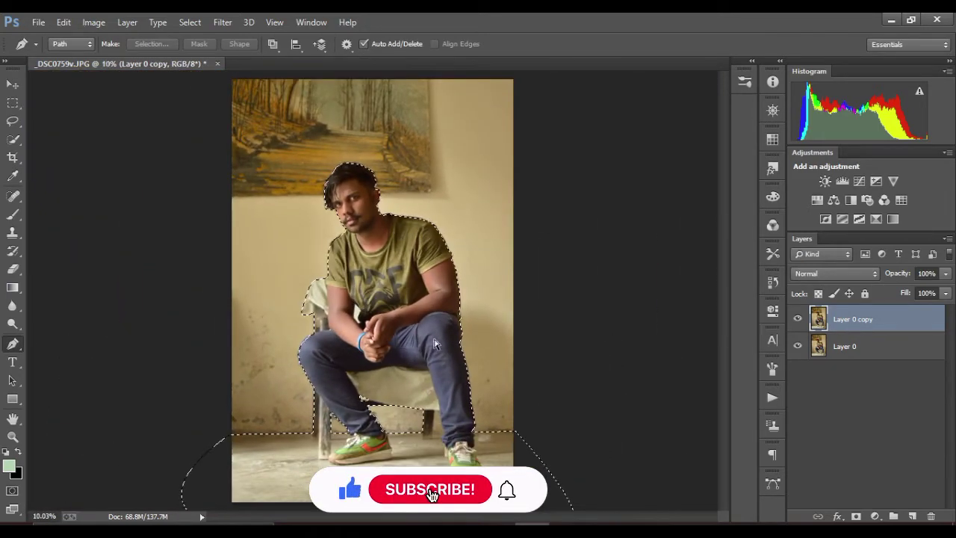
pyautogui.scroll(1, 516, 345)
pyautogui.scroll(-1, 515, 347)
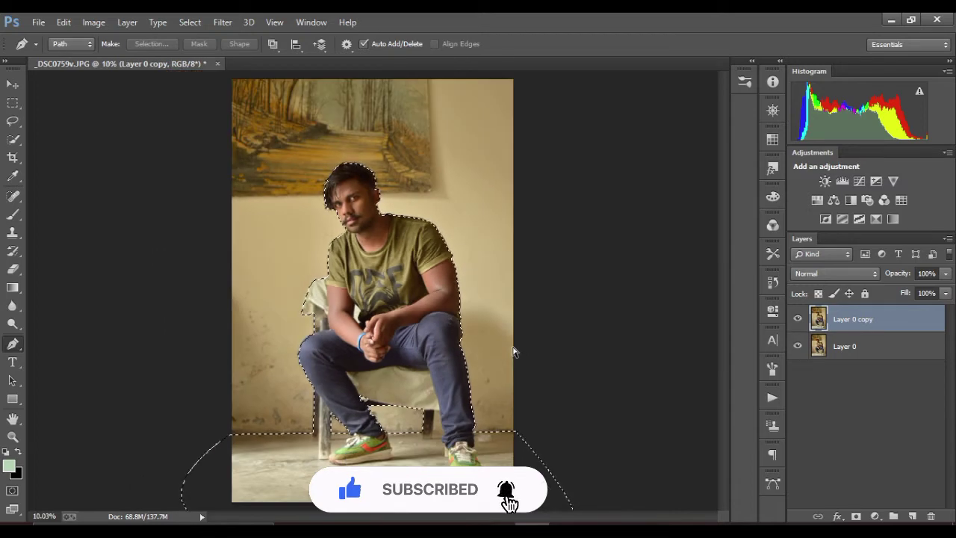
pyautogui.hotkey('ctrl', 'j')
pyautogui.click(821, 345)
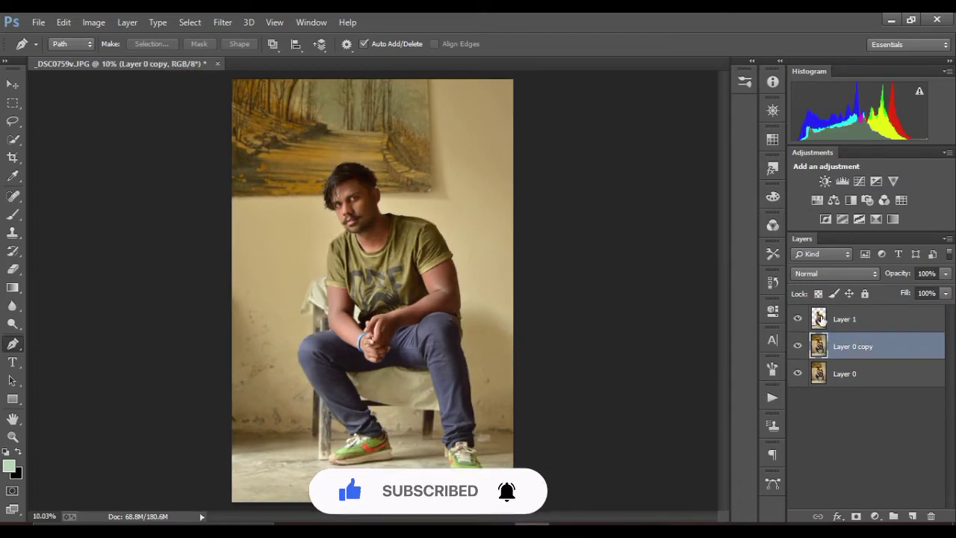
# Step: Load Layer 1's pixels as a selection and make Layer 0 copy the active layer
pyautogui.rightClick(820, 321)
pyautogui.click(691, 231)
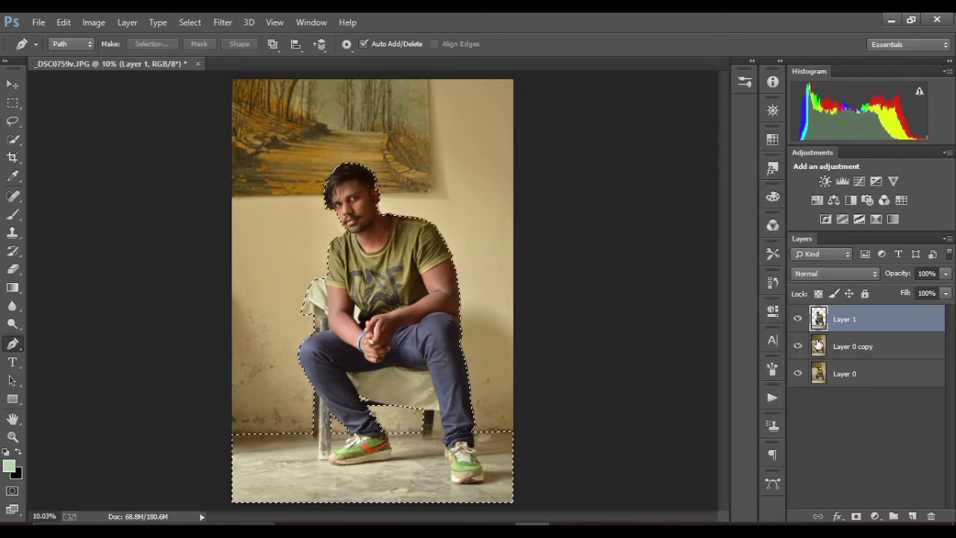
pyautogui.click(808, 346)
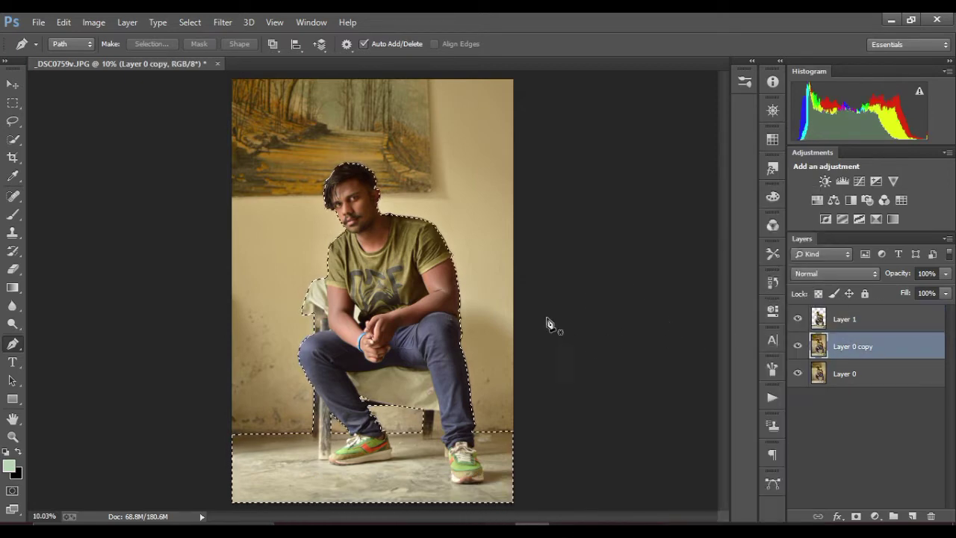
pyautogui.rightClick(403, 343)
pyautogui.press('Escape')
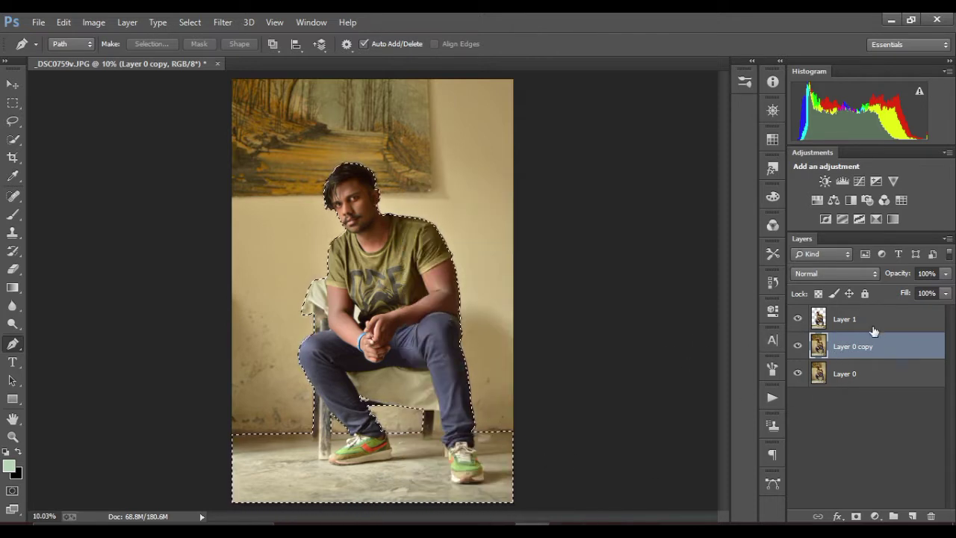
# Step: Switch to the Lasso tool, keeping the man's selection active on Layer 0 copy
pyautogui.rightClick(407, 181)
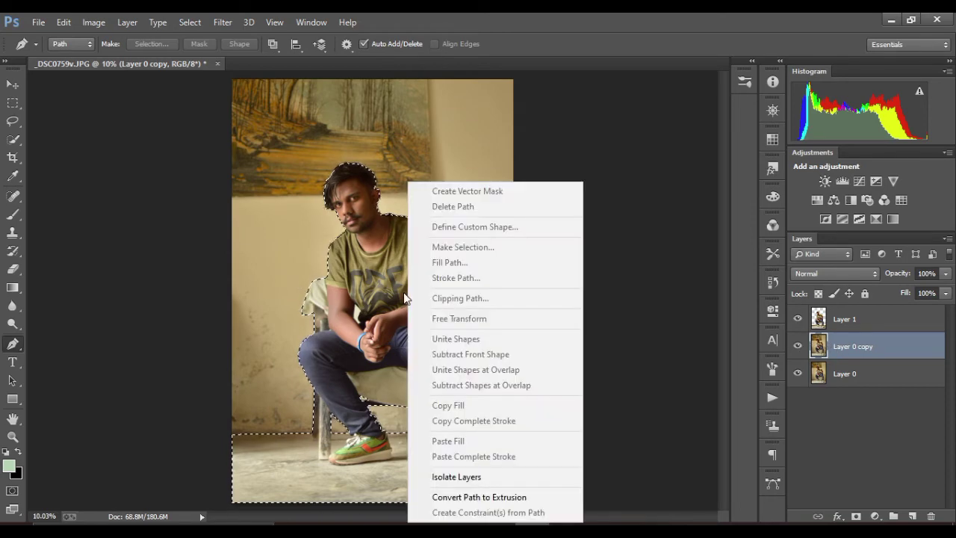
pyautogui.click(511, 12)
pyautogui.click(13, 120)
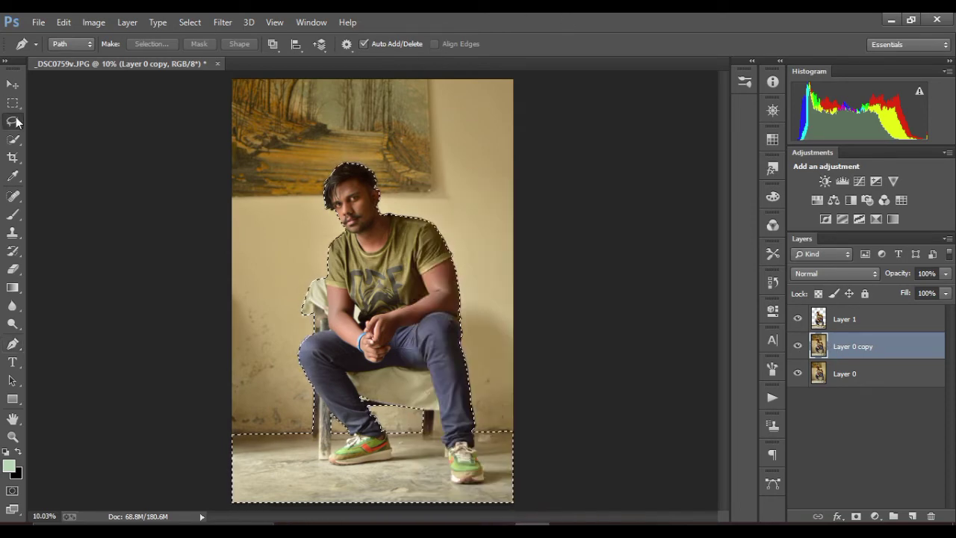
pyautogui.rightClick(385, 265)
pyautogui.click(533, 180)
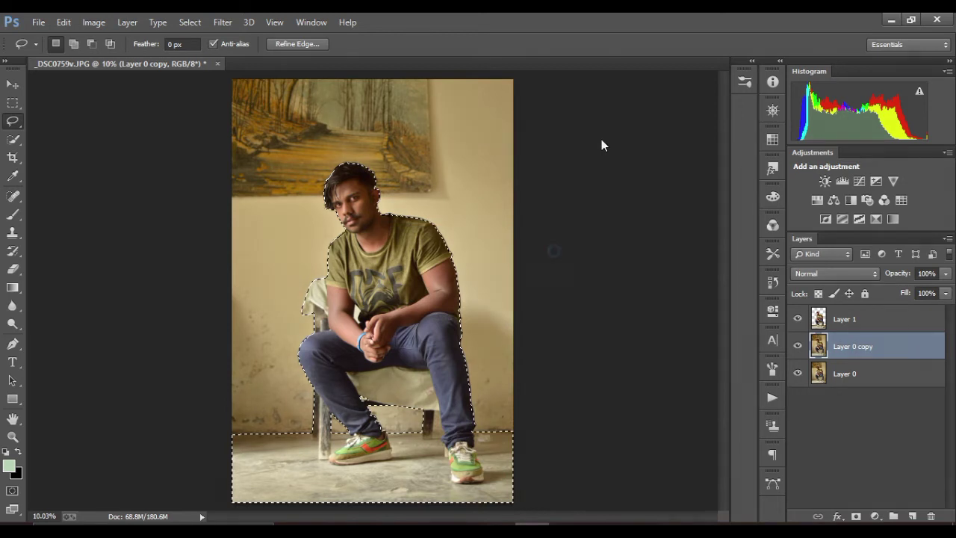
# Step: Content-aware fill the man's area on Layer 0 copy, deselect, and toggle Layer 1 to check
pyautogui.hotkey('shift', 'BackSpace')
pyautogui.click(558, 153)
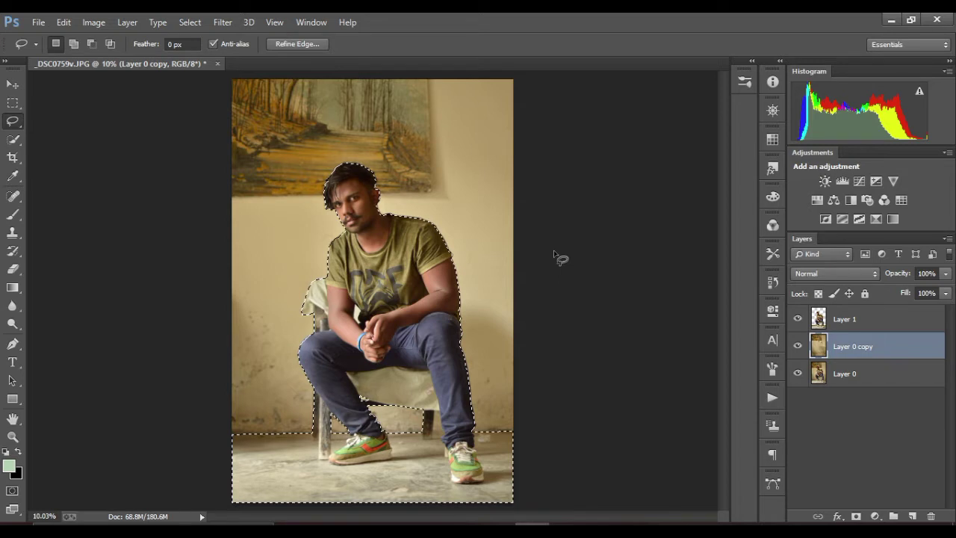
pyautogui.hotkey('ctrl', 'd')
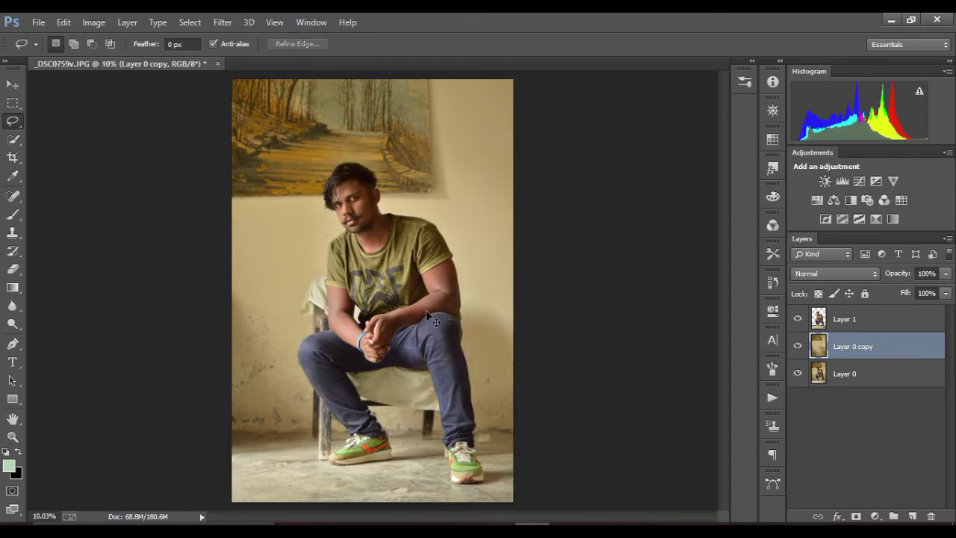
pyautogui.scroll(1, 439, 304)
pyautogui.scroll(-2, 418, 307)
pyautogui.scroll(1, 405, 309)
pyautogui.click(800, 318)
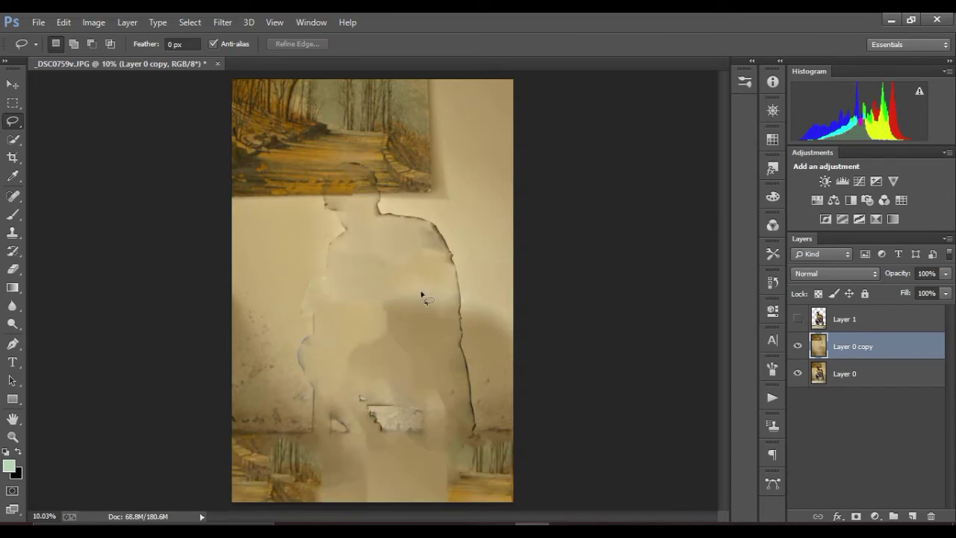
pyautogui.click(797, 318)
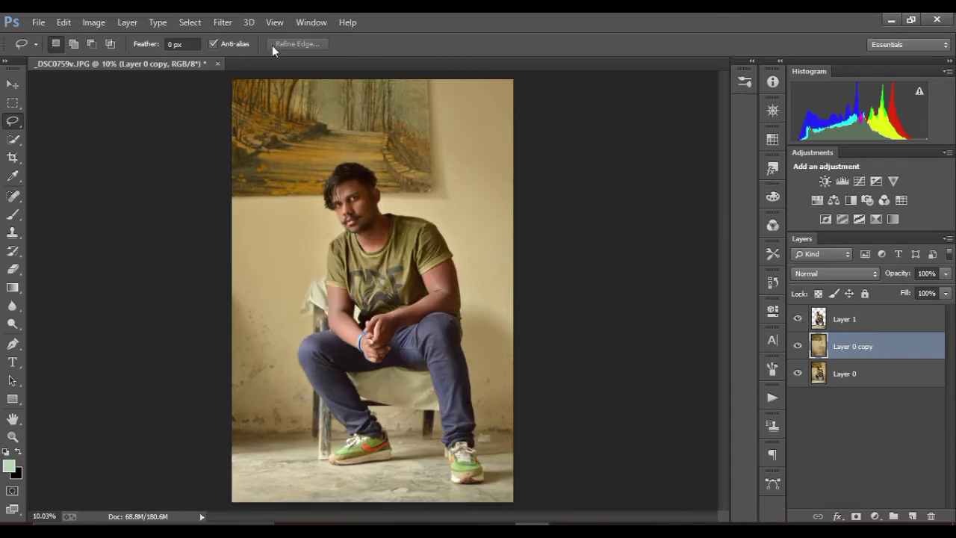
# Step: Apply Filter > Blur > Gaussian Blur to Layer 0 copy with a 160.4-pixel radius
pyautogui.click(222, 22)
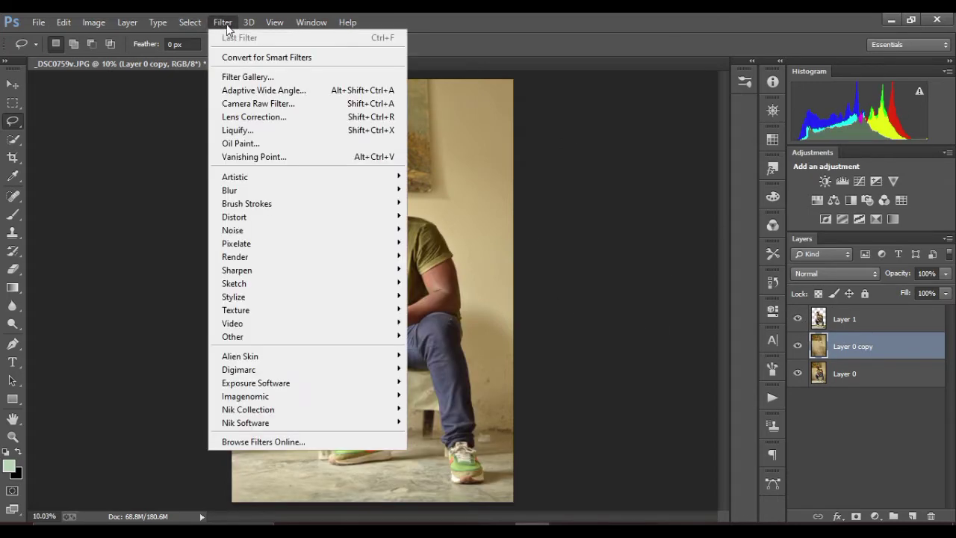
pyautogui.moveTo(230, 190)
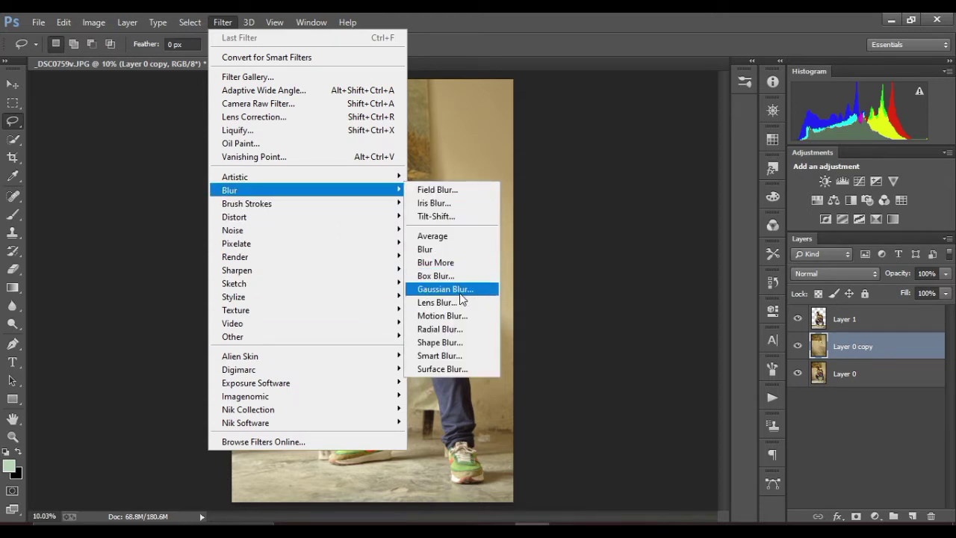
pyautogui.click(460, 295)
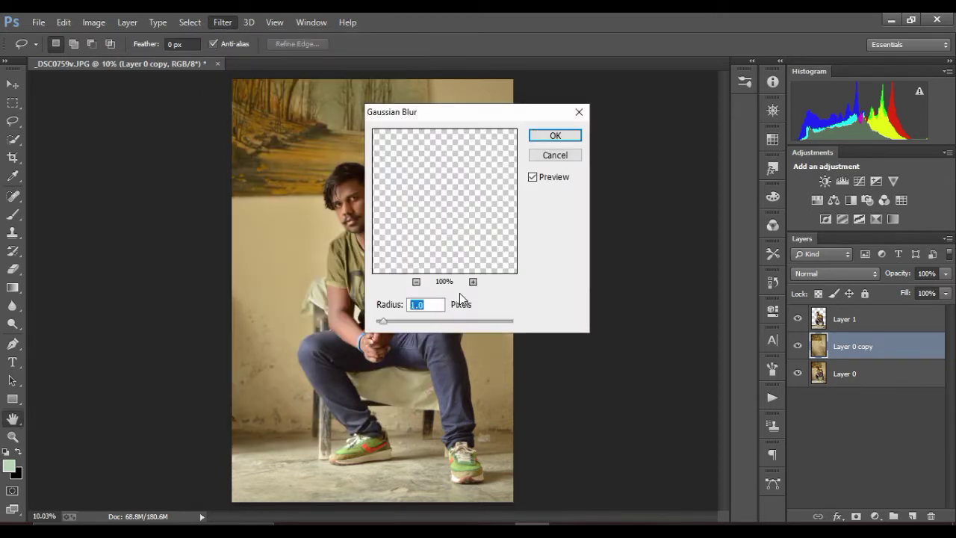
pyautogui.moveTo(458, 120); pyautogui.dragTo(655, 94)
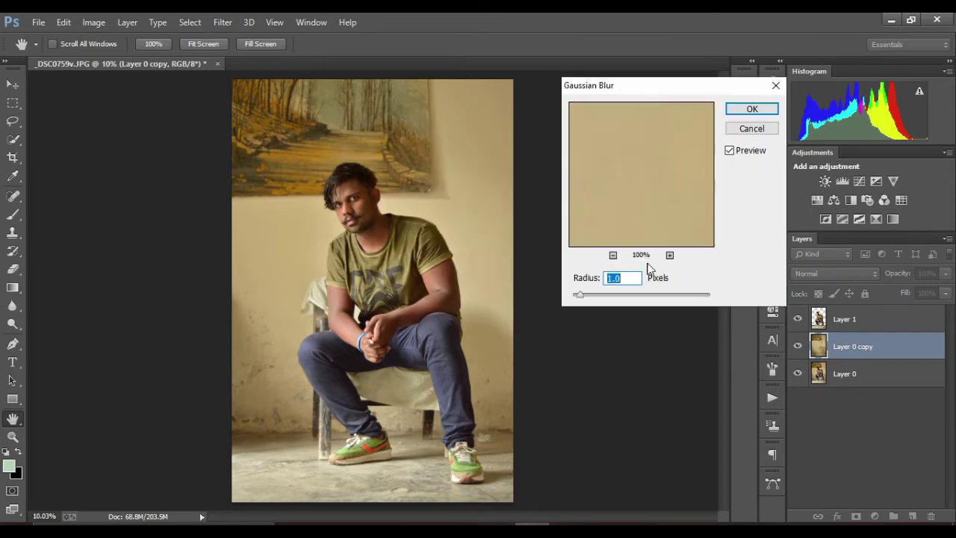
pyautogui.click(627, 296)
pyautogui.moveTo(654, 295); pyautogui.dragTo(671, 295)
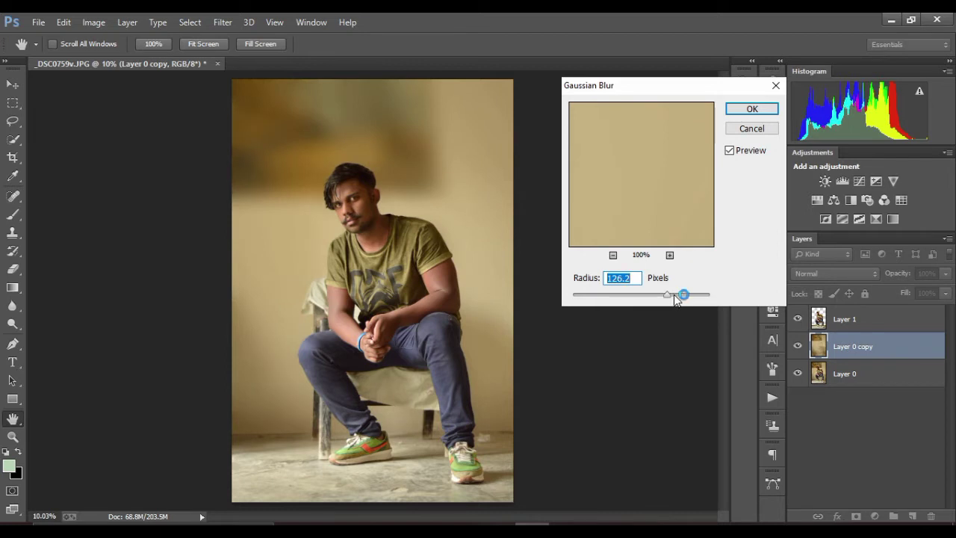
pyautogui.moveTo(673, 296); pyautogui.dragTo(679, 297)
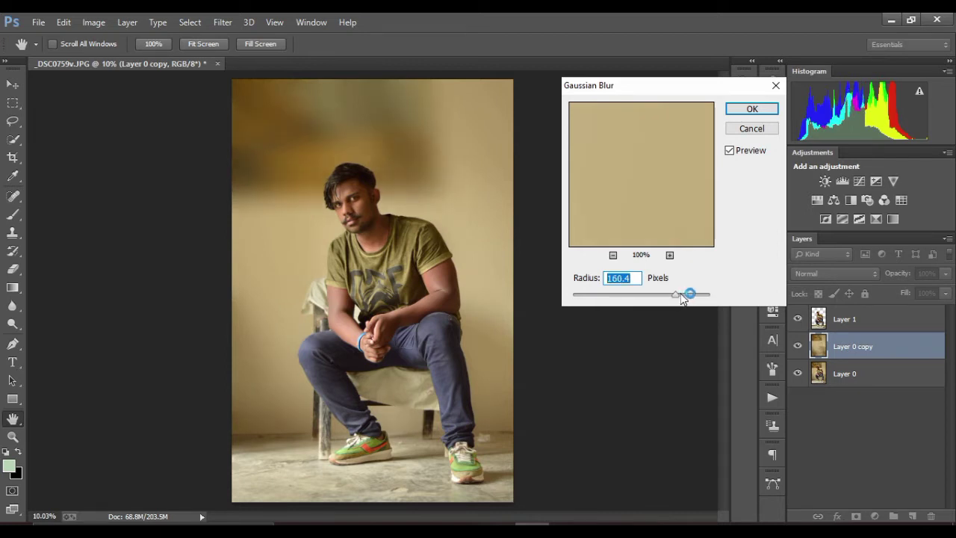
pyautogui.click(750, 110)
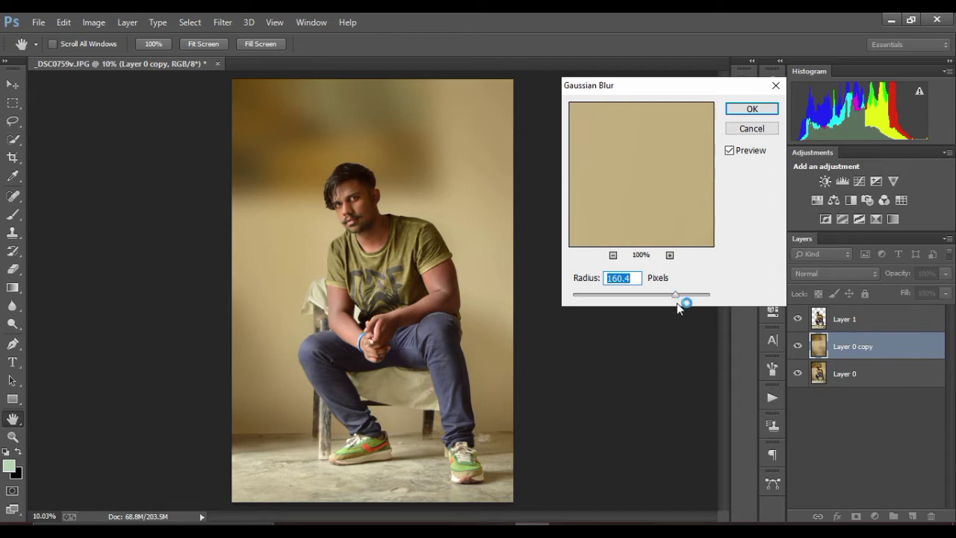
pyautogui.click(745, 111)
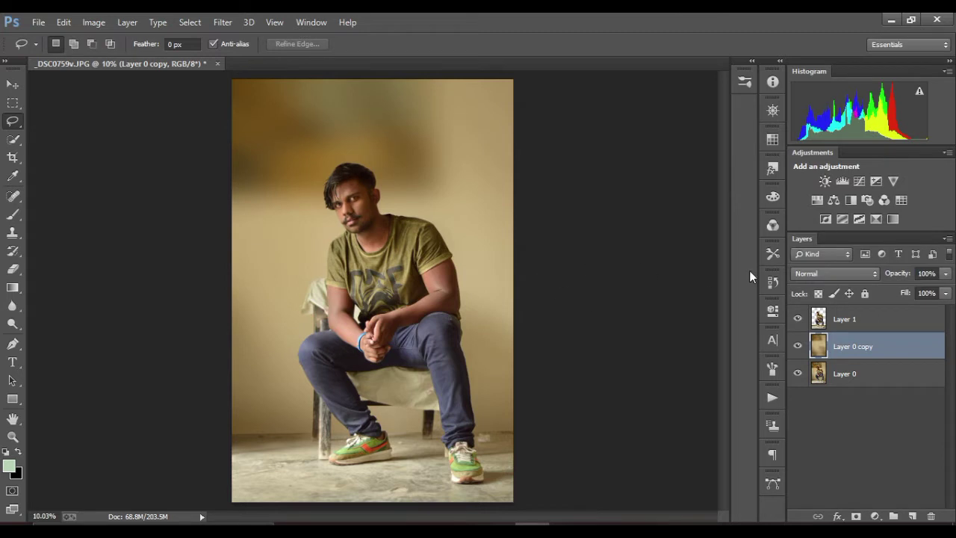
# Step: With a 1700–1800 px Mixer Brush, smooth the dark wall patches around the head and upper-left
pyautogui.click(13, 214)
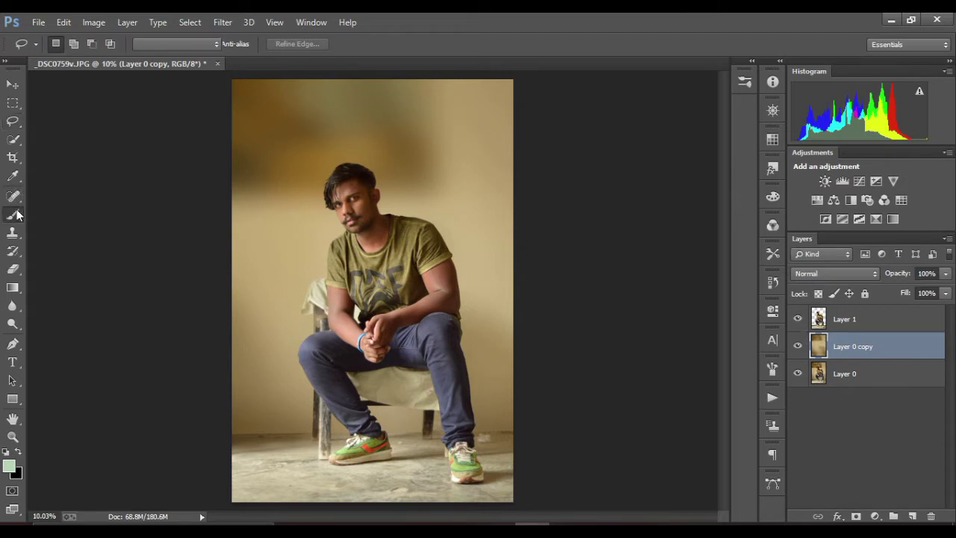
pyautogui.hotkey('shift', 'b')
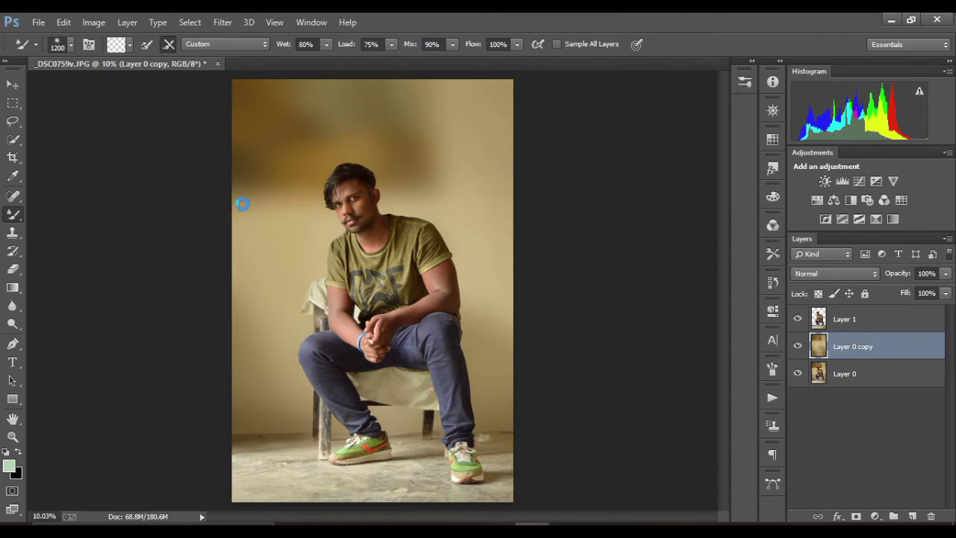
pyautogui.press(']')
pyautogui.press(']')
pyautogui.press(']')
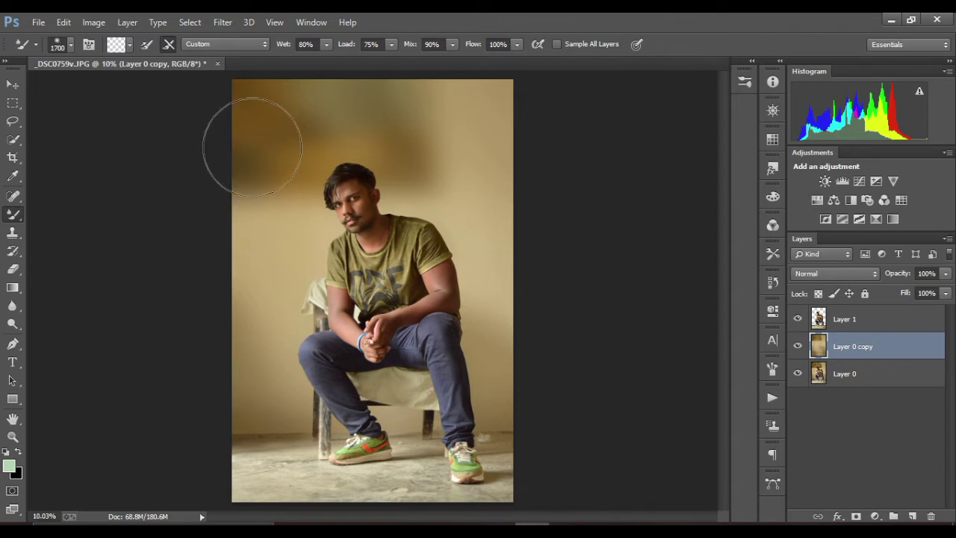
pyautogui.moveTo(259, 215)
pyautogui.mouseDown()
pyautogui.moveTo(277, 149)
pyautogui.moveTo(292, 213)
pyautogui.mouseUp()
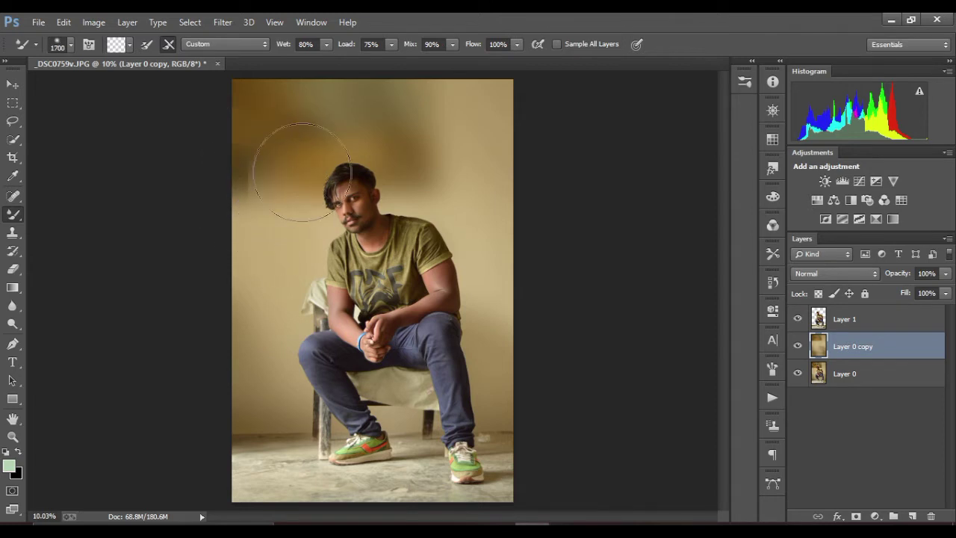
pyautogui.moveTo(306, 177)
pyautogui.mouseDown()
pyautogui.moveTo(267, 202)
pyautogui.moveTo(256, 234)
pyautogui.moveTo(246, 156)
pyautogui.moveTo(249, 214)
pyautogui.moveTo(277, 224)
pyautogui.moveTo(296, 214)
pyautogui.moveTo(277, 192)
pyautogui.moveTo(341, 202)
pyautogui.mouseUp()
pyautogui.press(']')
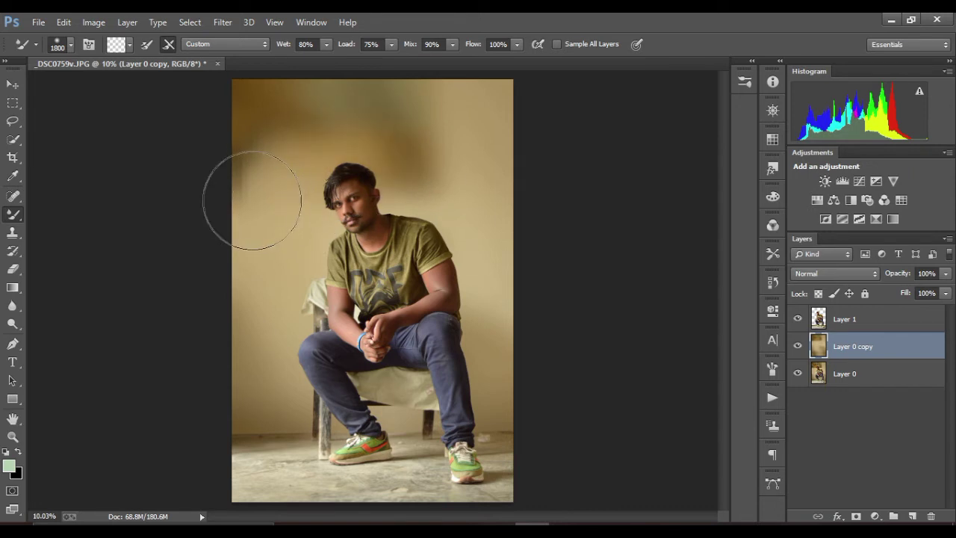
pyautogui.moveTo(267, 158); pyautogui.dragTo(280, 227)
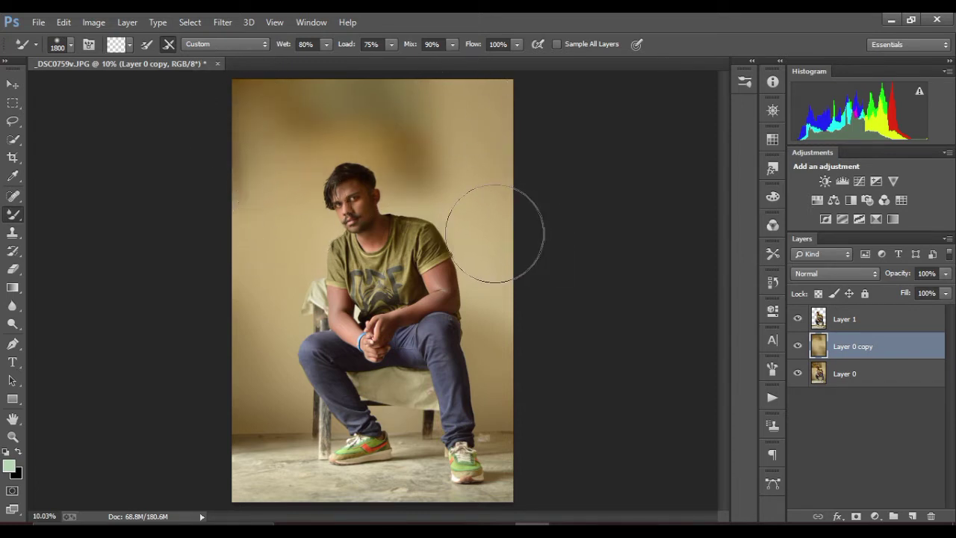
pyautogui.moveTo(503, 224); pyautogui.dragTo(460, 212)
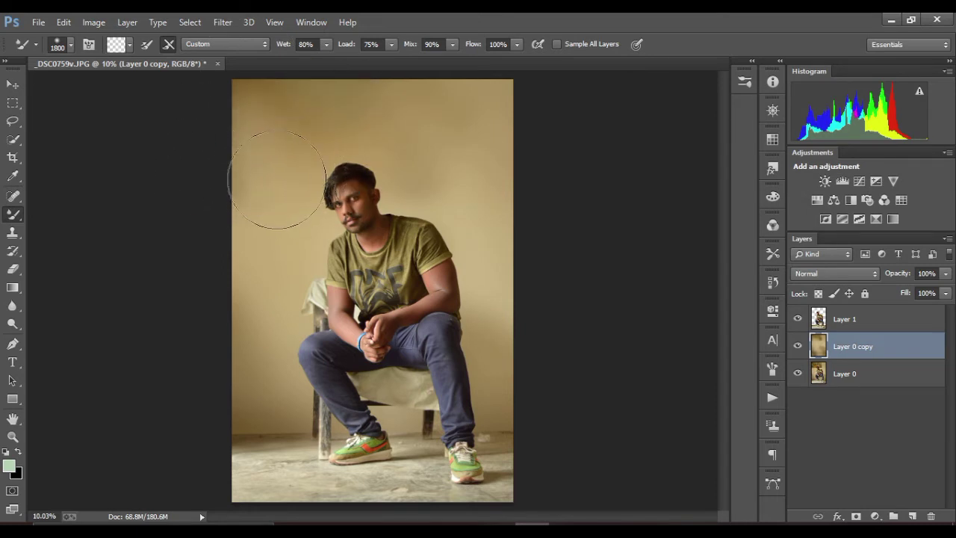
pyautogui.moveTo(239, 128); pyautogui.dragTo(405, 107)
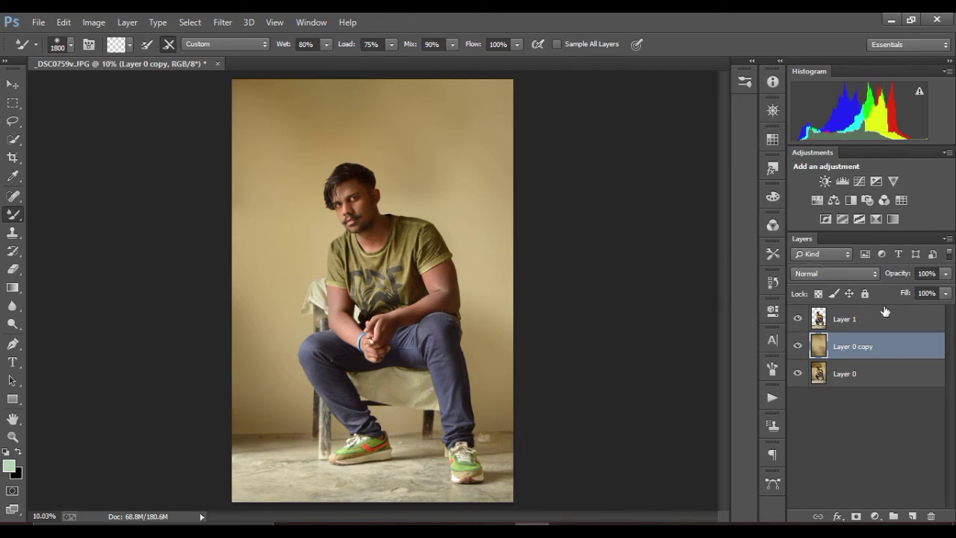
# Step: Select Layer 1 and open Liquify on the man's cut-out
pyautogui.click(863, 320)
pyautogui.click(222, 21)
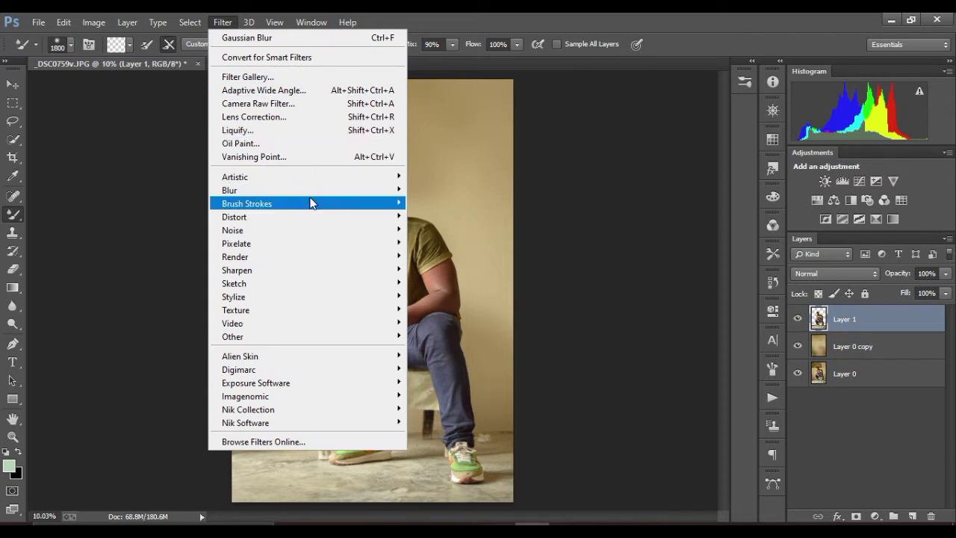
pyautogui.click(269, 142)
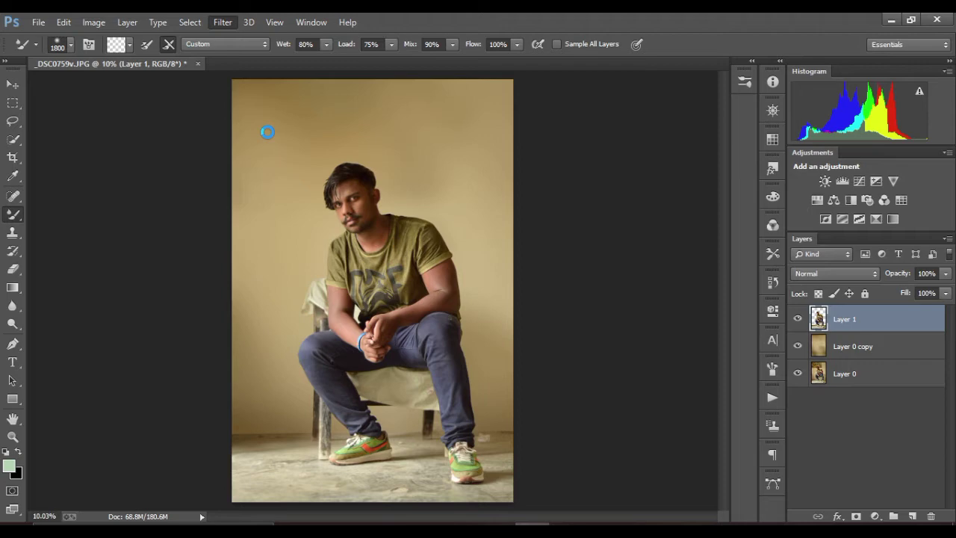
pyautogui.hotkey('ctrl', 'shift', 'x')
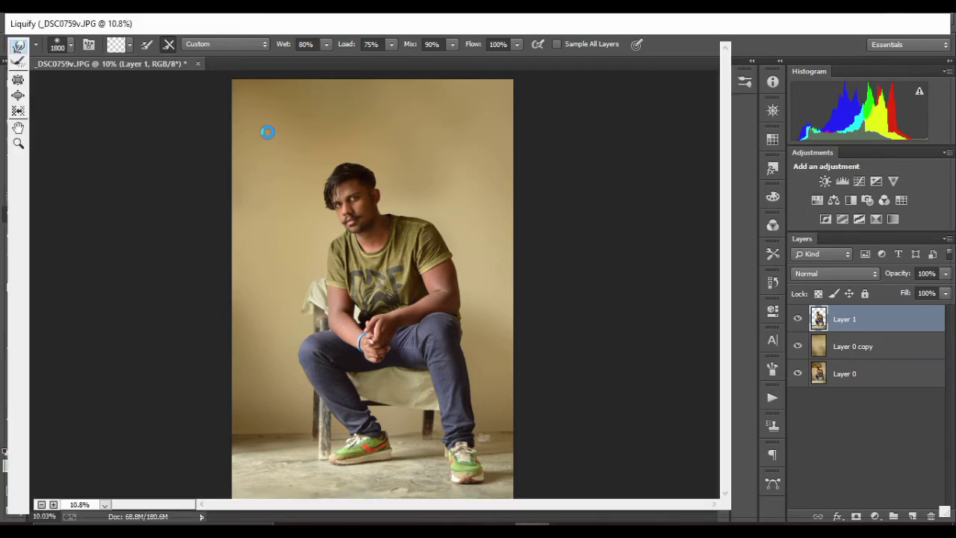
# Step: Zoom onto the head and Forward Warp the top and left edges of the hair
pyautogui.keyDown('ctrl'); pyautogui.click(330, 121); pyautogui.keyUp('ctrl')
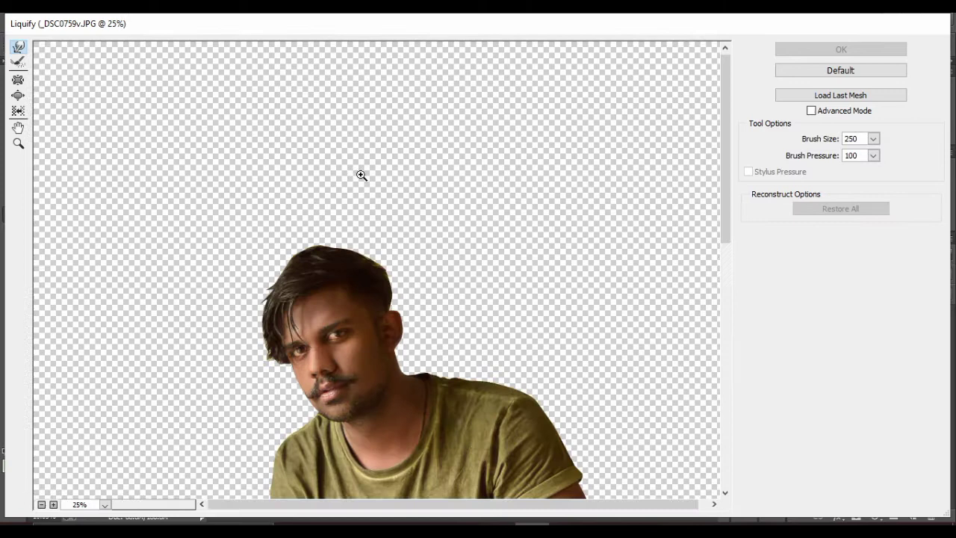
pyautogui.keyDown('ctrl'); pyautogui.click(314, 318); pyautogui.keyUp('ctrl')
pyautogui.press(']')
pyautogui.press(']')
pyautogui.press(']')
pyautogui.press(']')
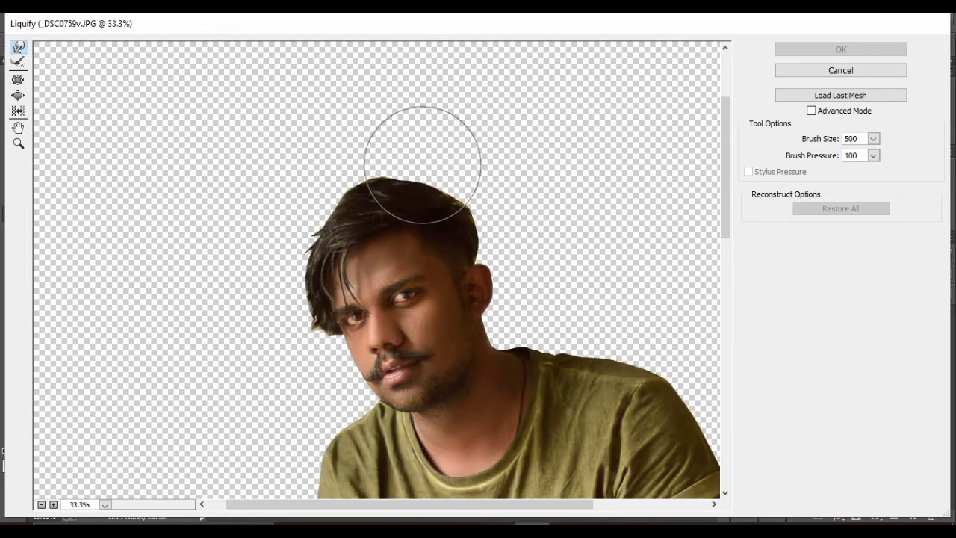
pyautogui.click(423, 164)
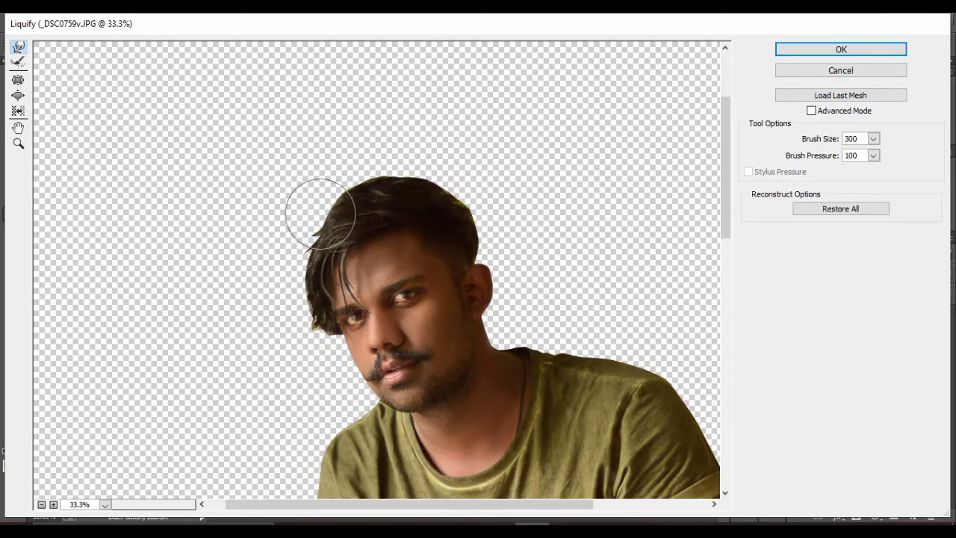
pyautogui.press('[')
pyautogui.press('[')
pyautogui.press('[')
pyautogui.press('[')
pyautogui.moveTo(309, 228); pyautogui.dragTo(299, 230)
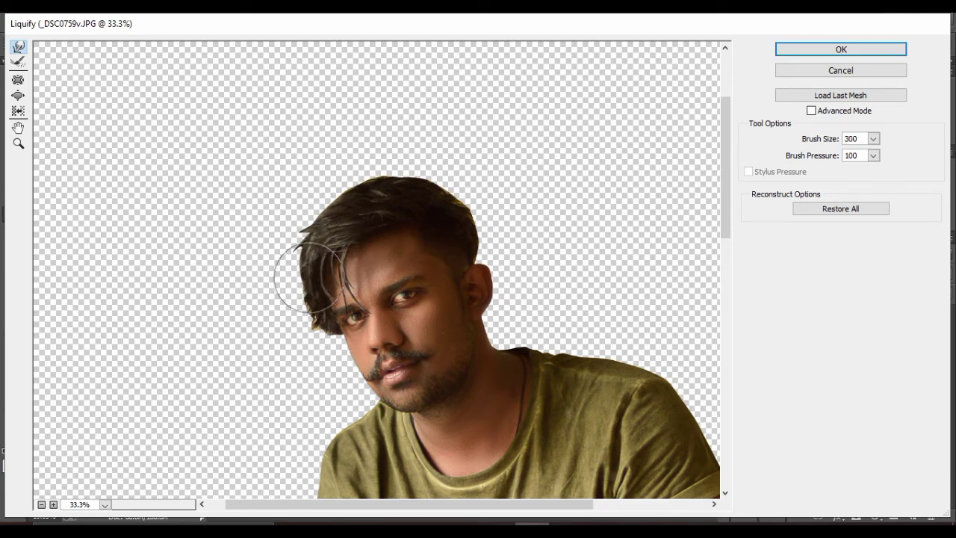
pyautogui.press(']')
pyautogui.press(']')
pyautogui.press(']')
pyautogui.press('[')
pyautogui.press('[')
pyautogui.press('[')
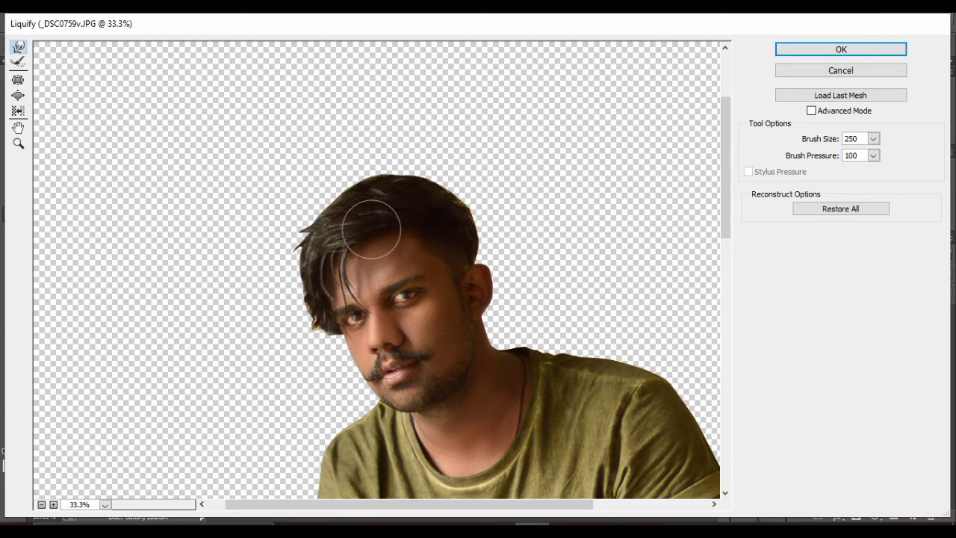
pyautogui.press(']')
pyautogui.press(']')
pyautogui.press(']')
pyautogui.moveTo(322, 196); pyautogui.dragTo(295, 224)
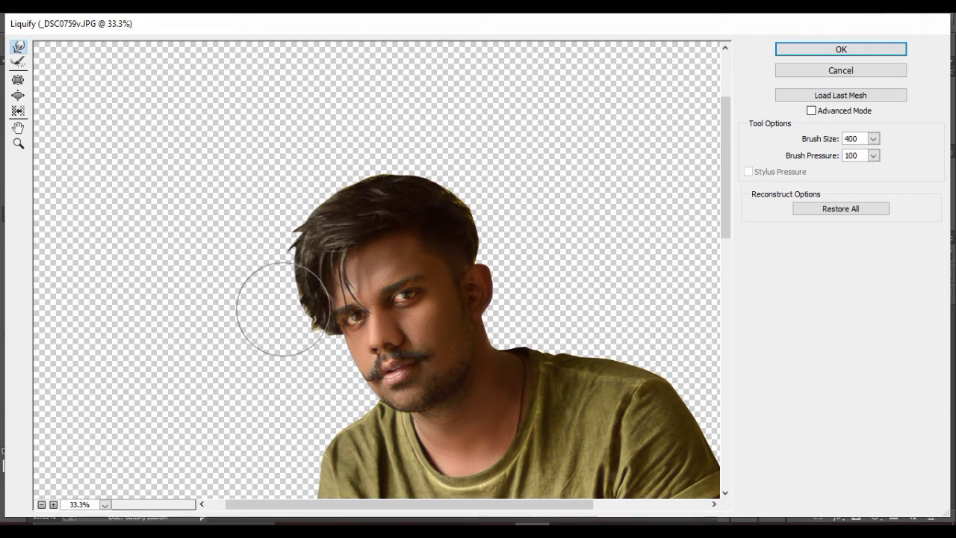
# Step: Try warp brush sizes between 200 and 500, then apply the Liquify changes
pyautogui.press(']')
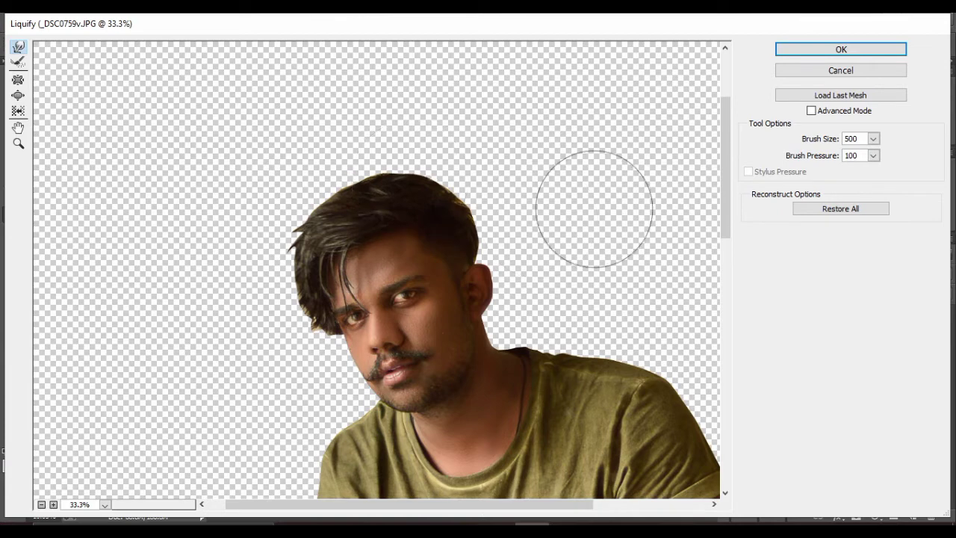
pyautogui.press('[')
pyautogui.press('[')
pyautogui.press('[')
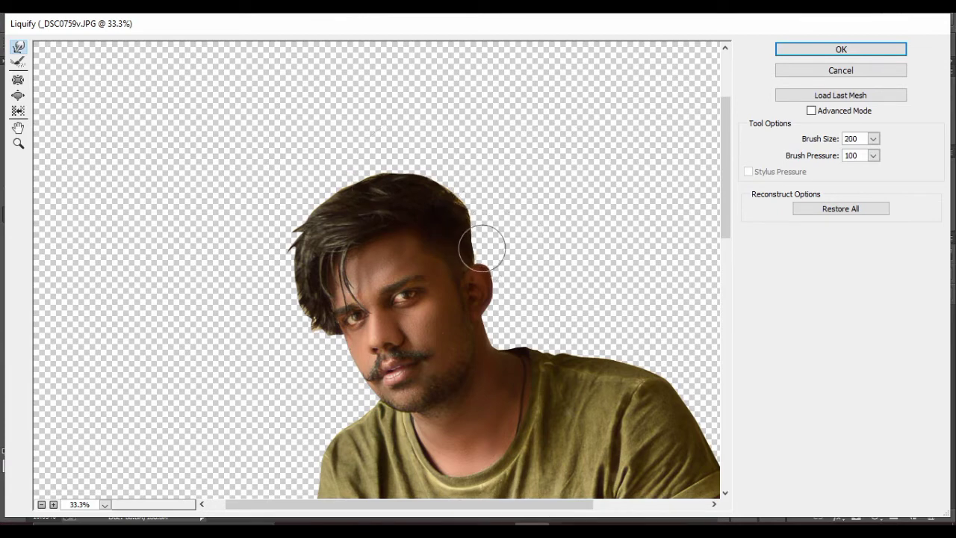
pyautogui.press(']')
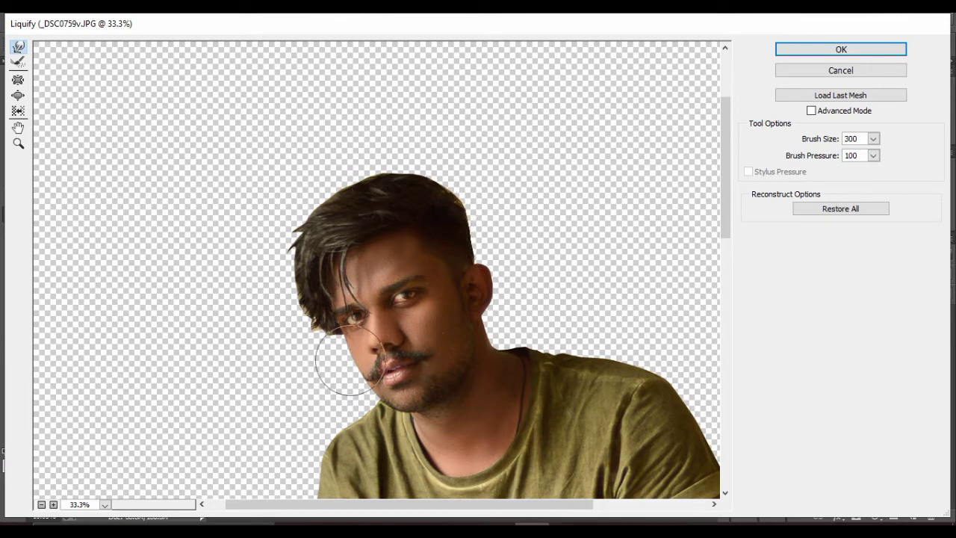
pyautogui.press('[')
pyautogui.press('[')
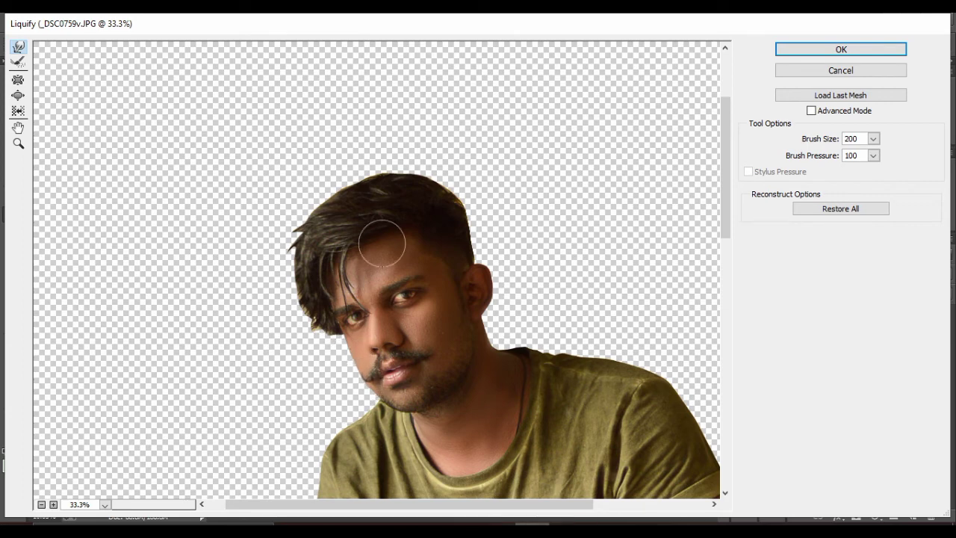
pyautogui.press(']')
pyautogui.press(']')
pyautogui.press(']')
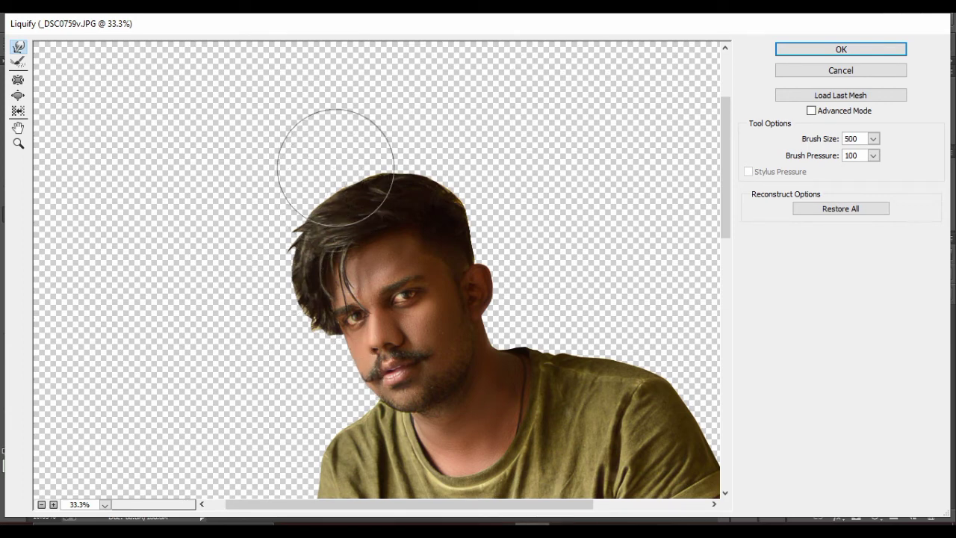
pyautogui.press('[')
pyautogui.press('[')
pyautogui.press('[')
pyautogui.press(']')
pyautogui.press(']')
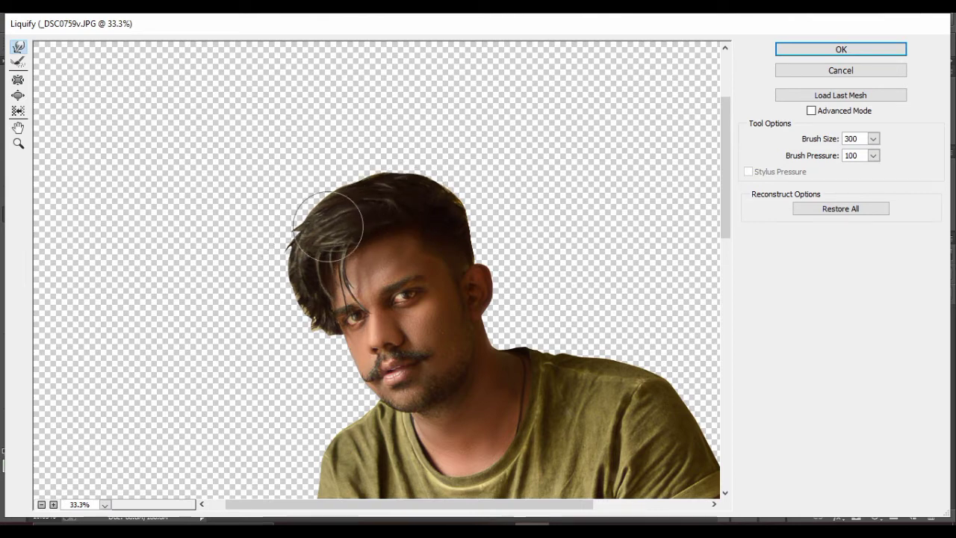
pyautogui.click(824, 46)
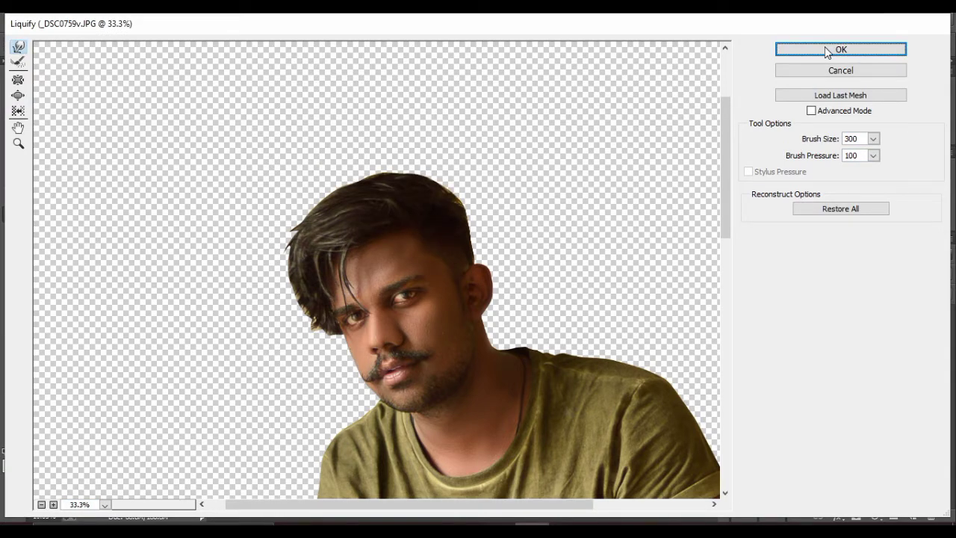
# Step: Return to Layer 0 copy and extend the canvas upward with the Crop tool
pyautogui.click(797, 52)
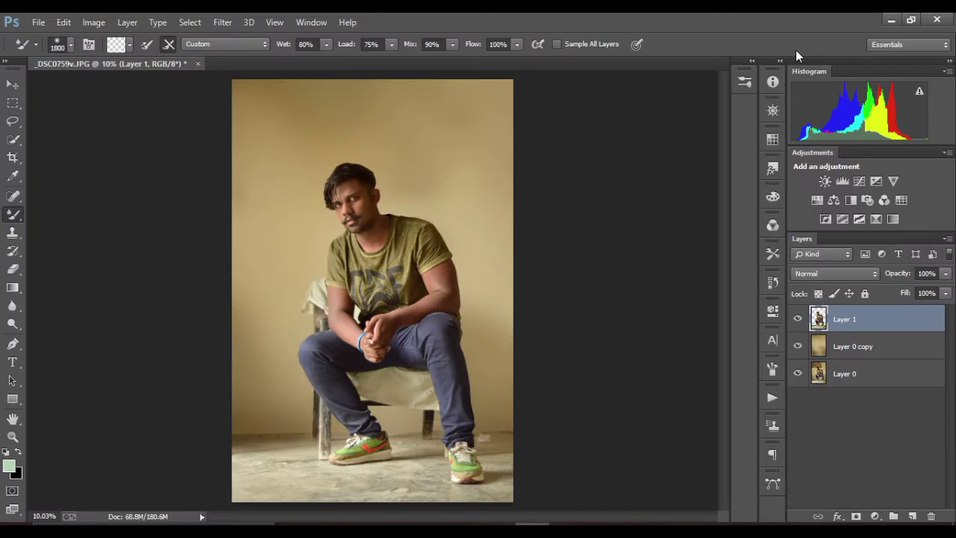
pyautogui.click(879, 349)
pyautogui.scroll(-1, 431, 341)
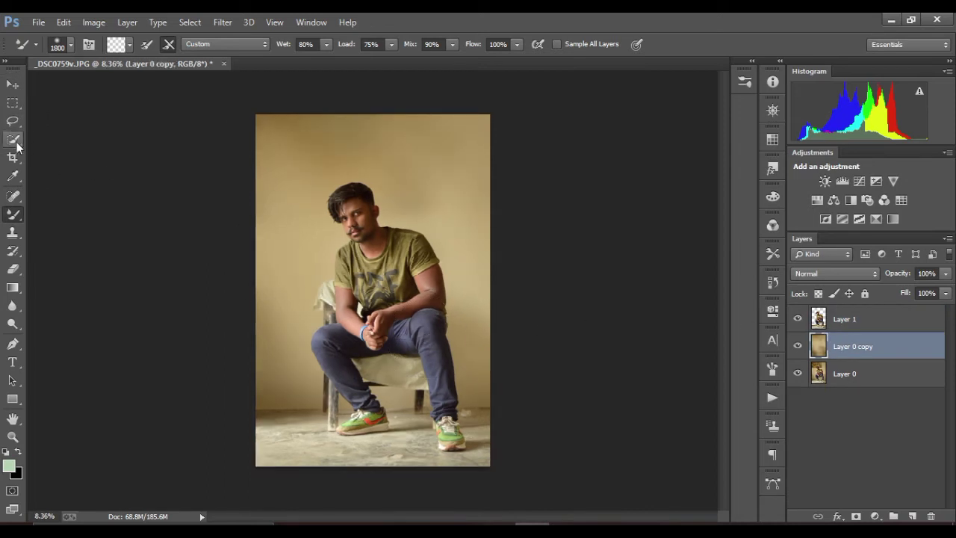
pyautogui.press('c')
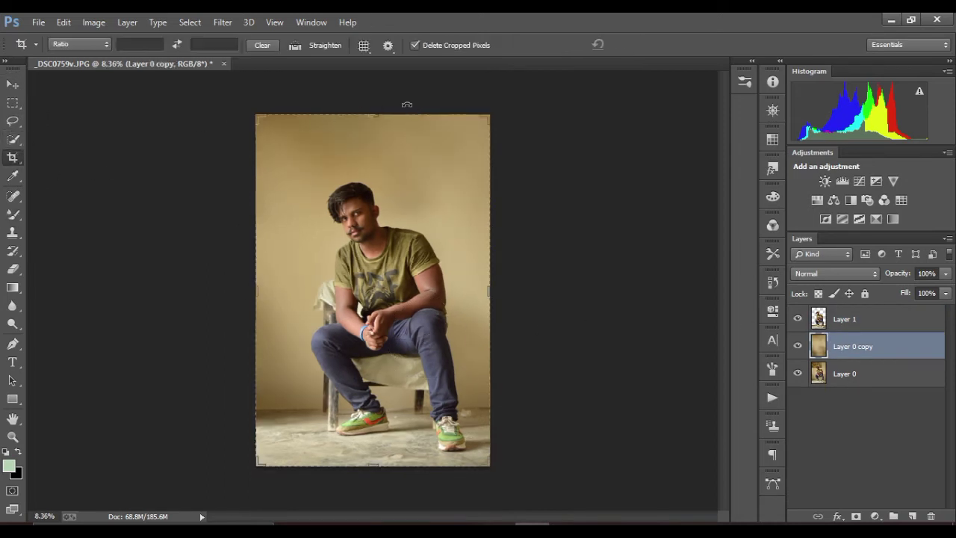
pyautogui.moveTo(370, 102); pyautogui.dragTo(396, 109)
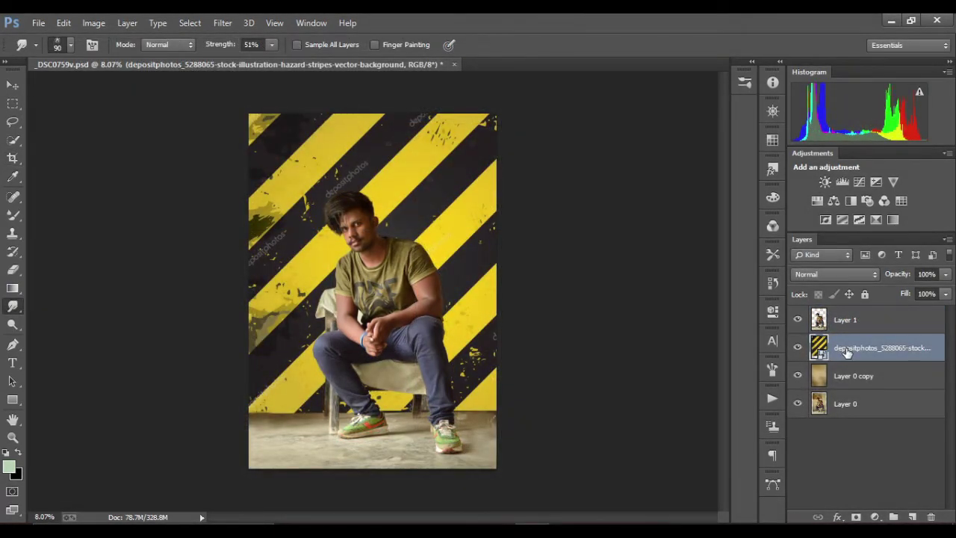
# Step: Rasterize the hazard-stripe layer, set its opacity to 81%, and add a new empty layer
pyautogui.rightClick(847, 353)
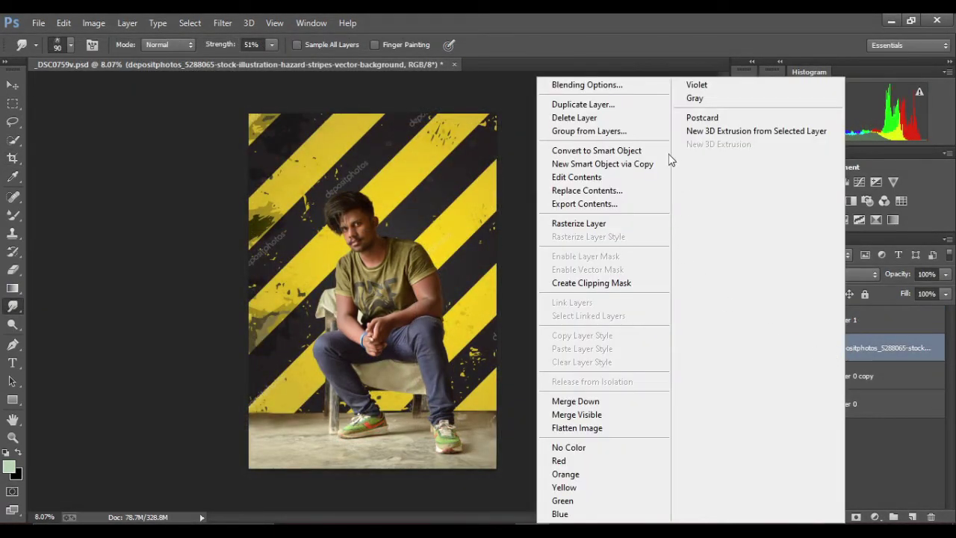
pyautogui.click(579, 224)
pyautogui.scroll(3, 342, 260)
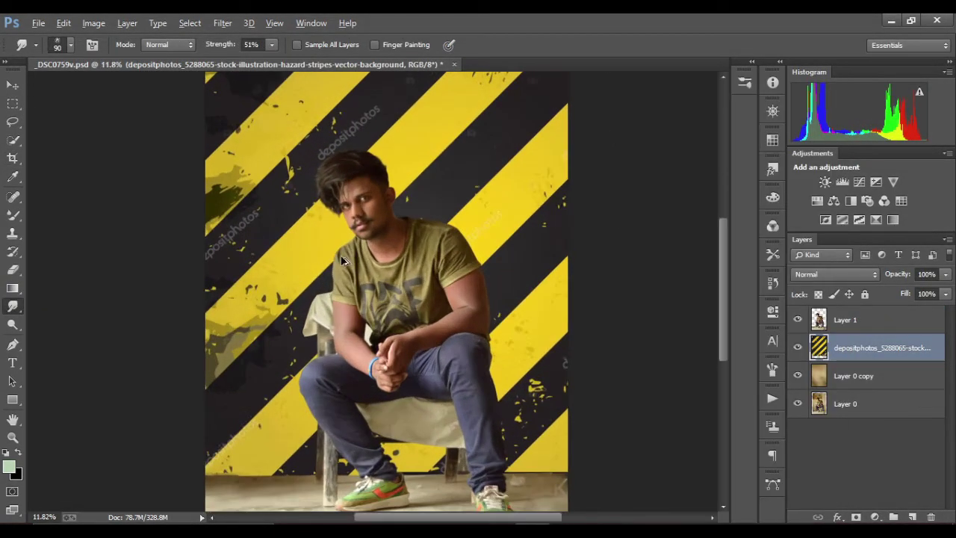
pyautogui.scroll(-1, 342, 260)
pyautogui.click(945, 275)
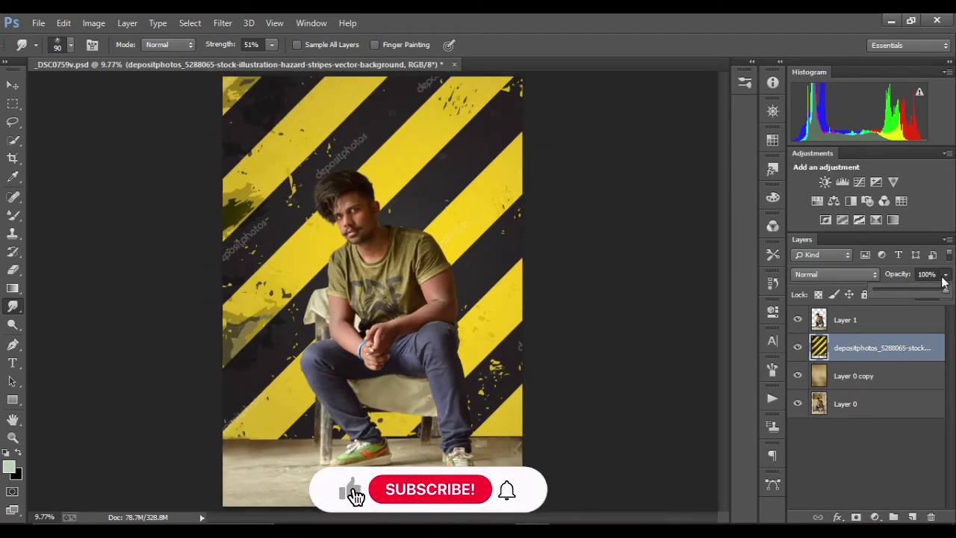
pyautogui.moveTo(944, 289); pyautogui.dragTo(932, 294)
pyautogui.scroll(-1, 571, 353)
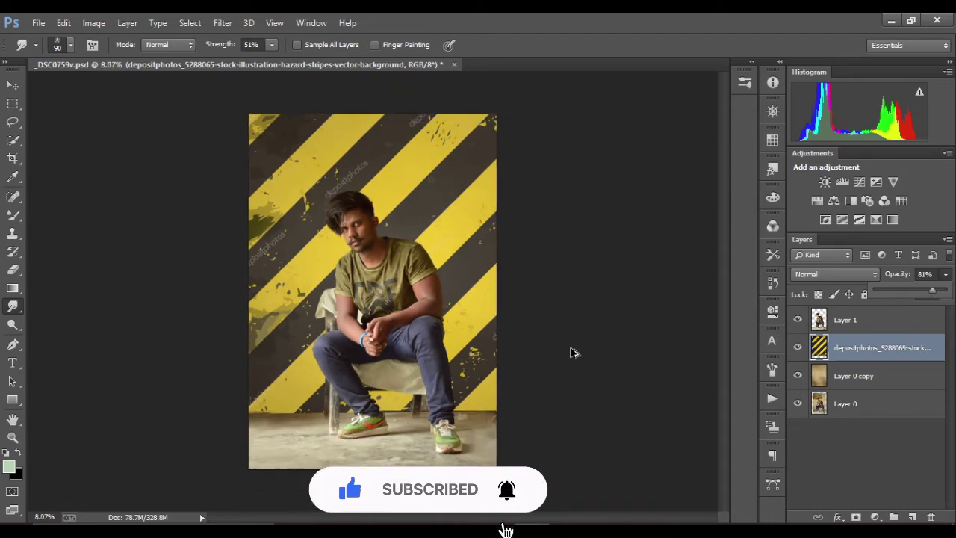
pyautogui.scroll(1, 649, 311)
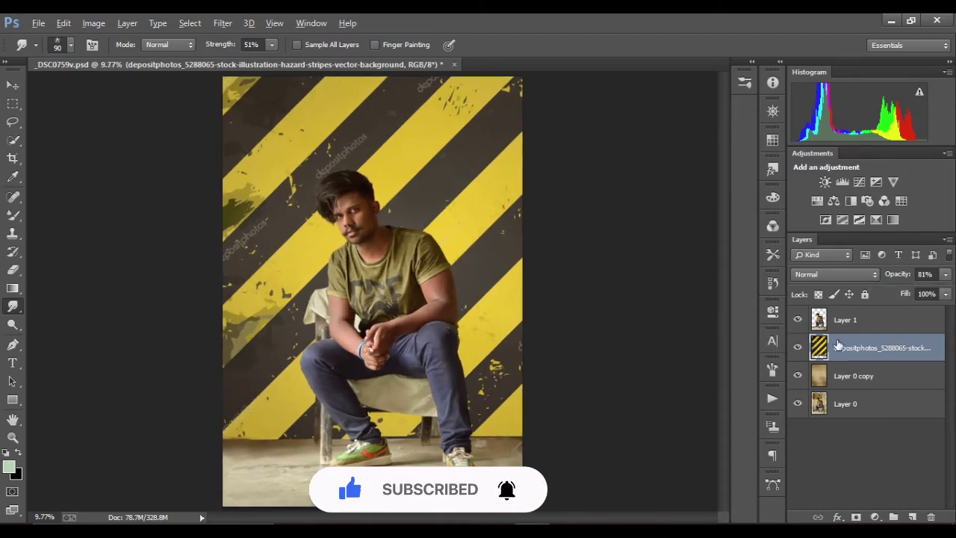
pyautogui.click(912, 517)
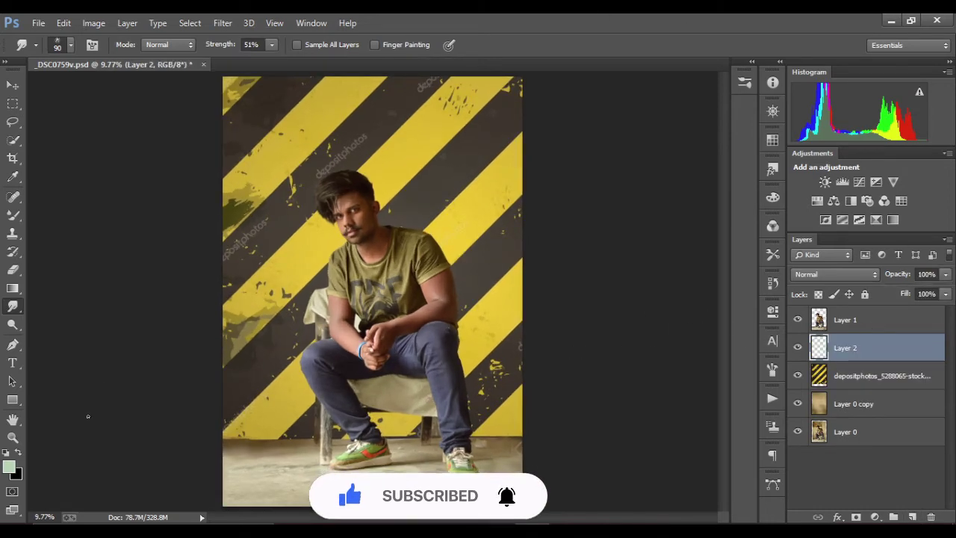
# Step: Set black as foreground and pick a smaller regular Brush, with Layer 2 at 44% opacity
pyautogui.click(18, 454)
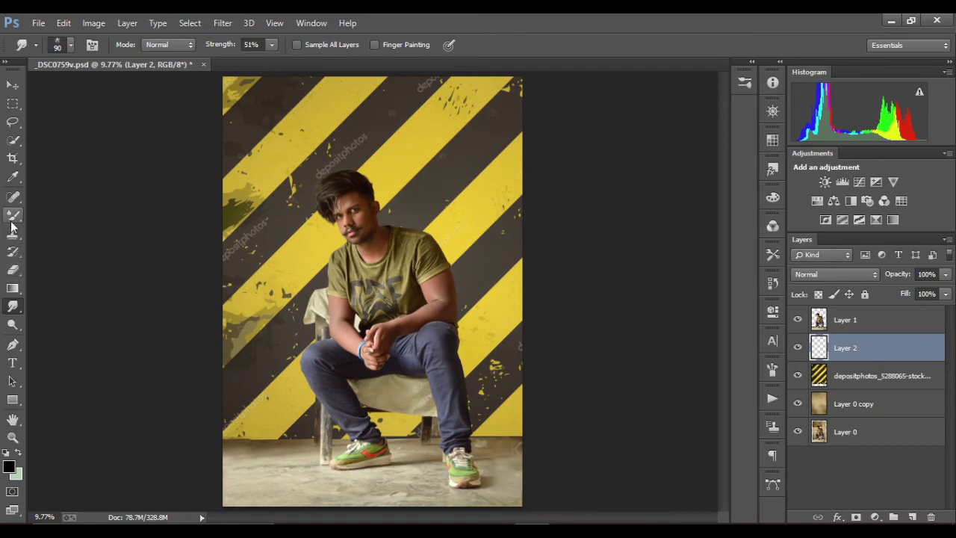
pyautogui.moveTo(13, 215); pyautogui.dragTo(51, 223)
pyautogui.click(67, 213)
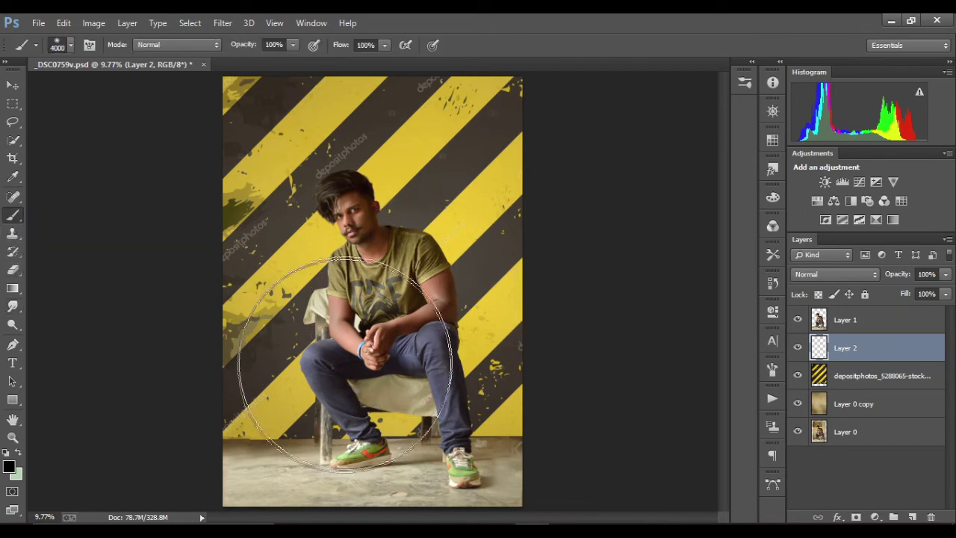
pyautogui.scroll(1, 338, 373)
pyautogui.scroll(1, 337, 374)
pyautogui.scroll(-1, 338, 374)
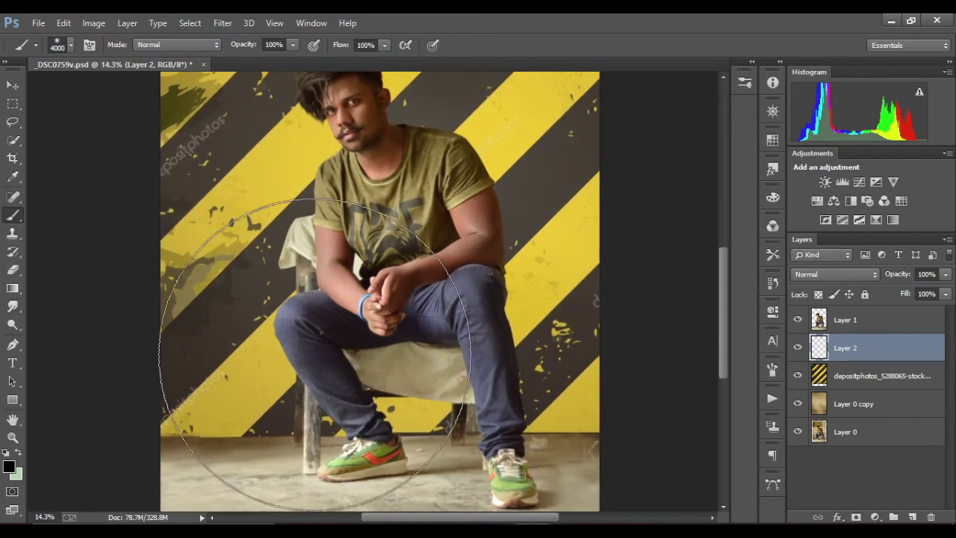
pyautogui.press('[')
pyautogui.press('[')
pyautogui.press('[')
pyautogui.press('[')
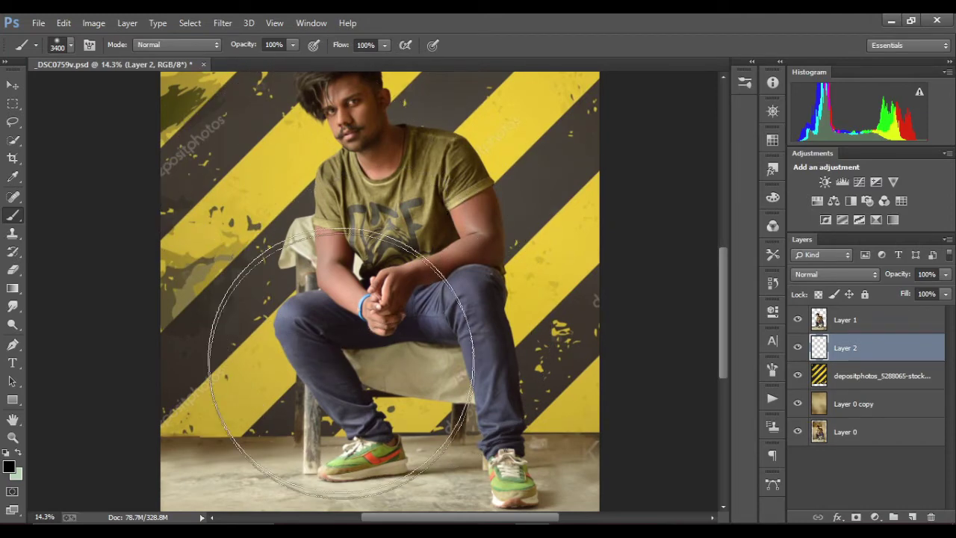
pyautogui.press('[')
pyautogui.press('[')
pyautogui.press('[')
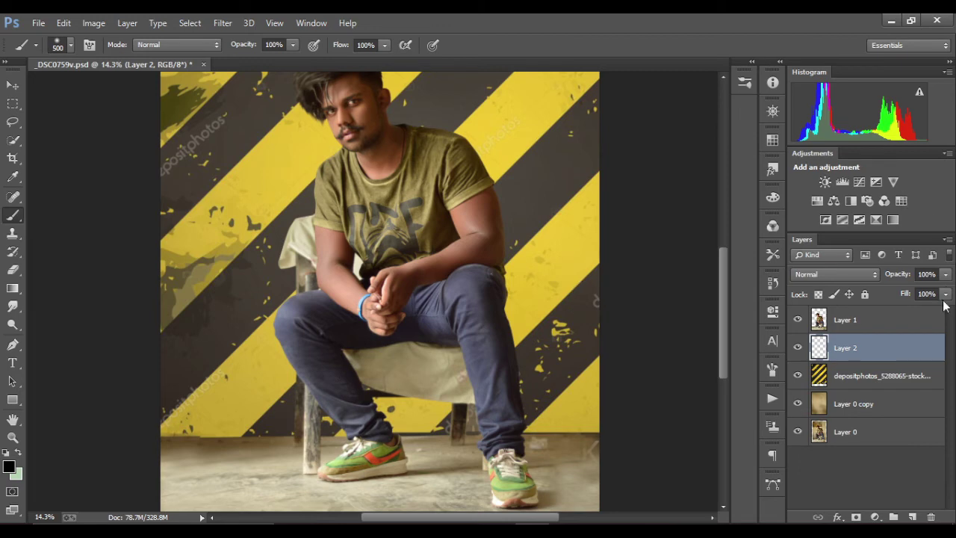
pyautogui.click(946, 274)
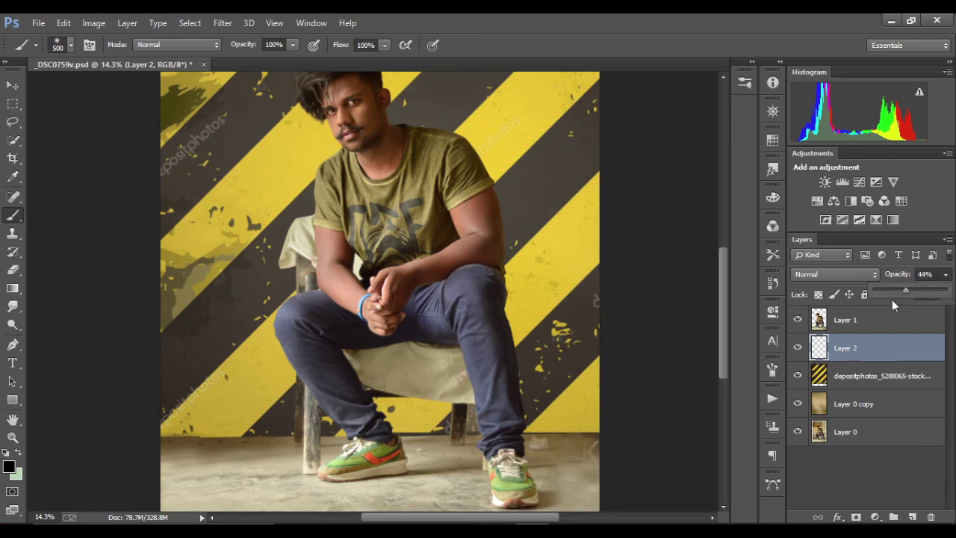
pyautogui.click(299, 429)
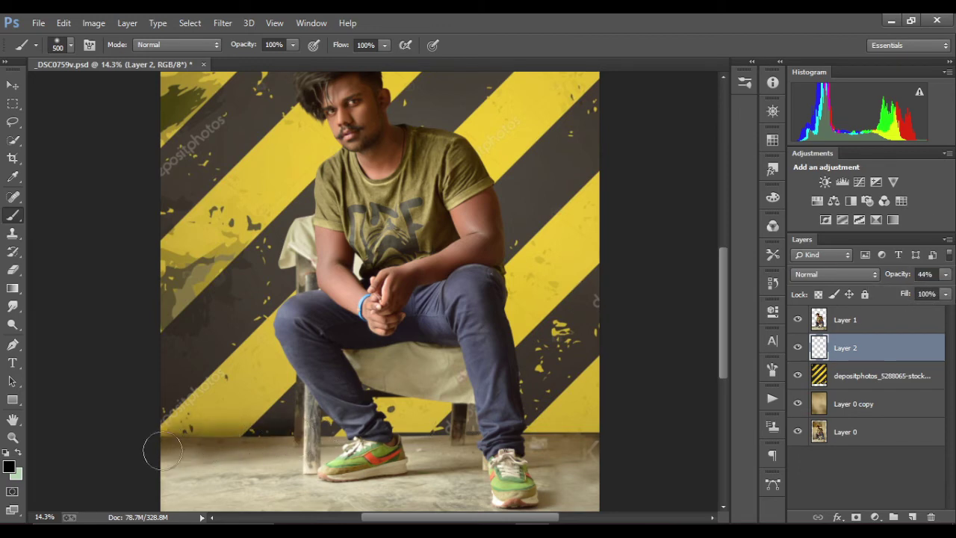
# Step: Paint soft shadows near the chair leg, behind the head and shoulders, and under the chair
pyautogui.moveTo(282, 457); pyautogui.dragTo(299, 426)
pyautogui.press(']')
pyautogui.press(']')
pyautogui.press(']')
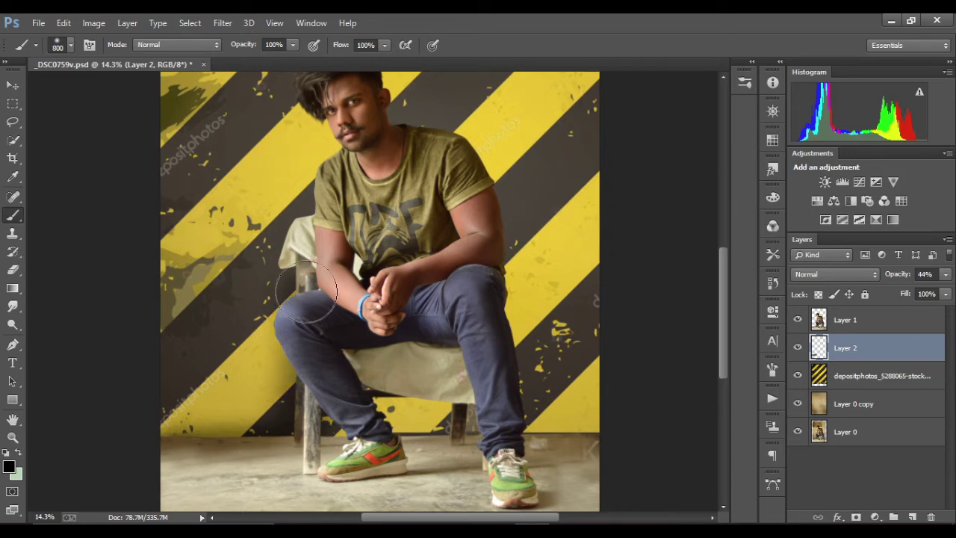
pyautogui.scroll(3, 322, 224)
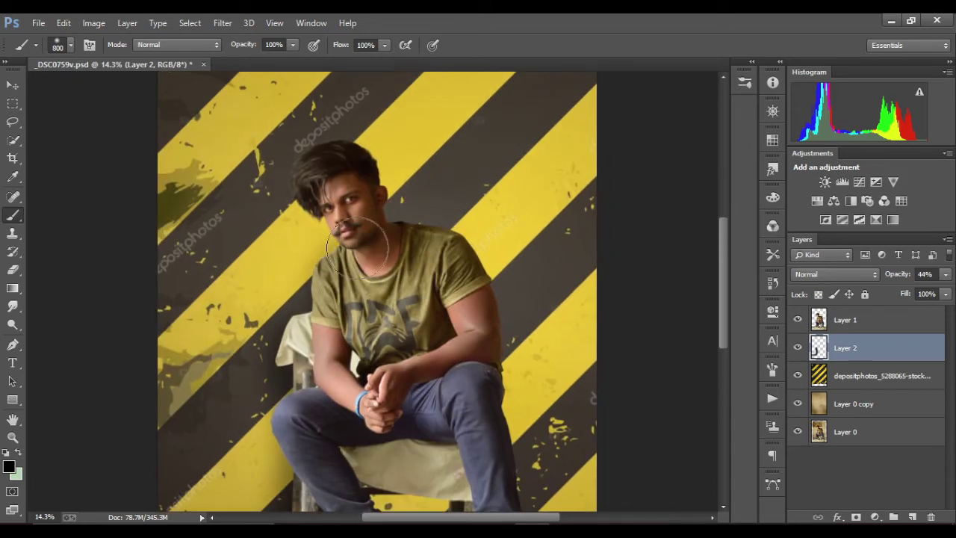
pyautogui.moveTo(340, 190); pyautogui.dragTo(373, 198)
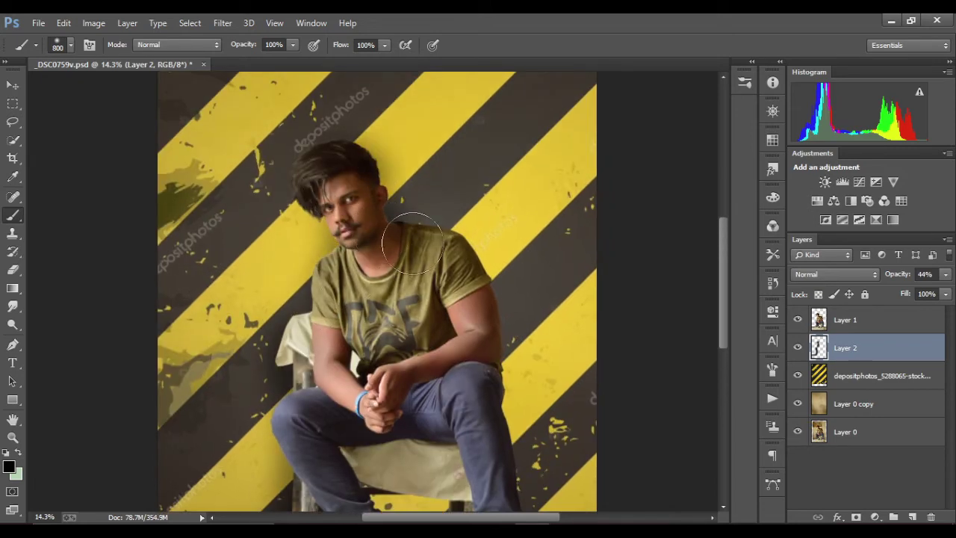
pyautogui.moveTo(521, 380); pyautogui.dragTo(482, 305)
pyautogui.moveTo(436, 194)
pyautogui.mouseDown()
pyautogui.moveTo(448, 329)
pyautogui.moveTo(417, 268)
pyautogui.mouseUp()
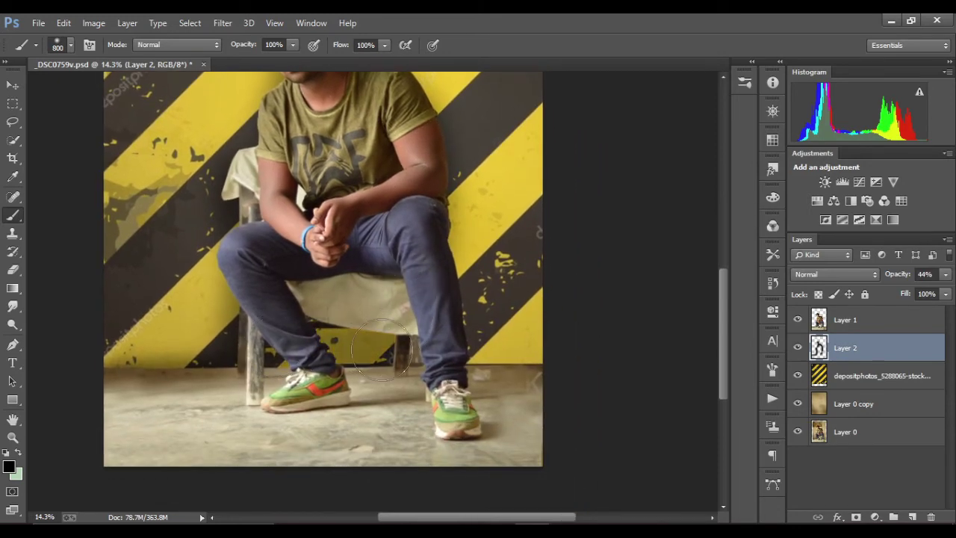
pyautogui.moveTo(600, 363); pyautogui.dragTo(563, 380)
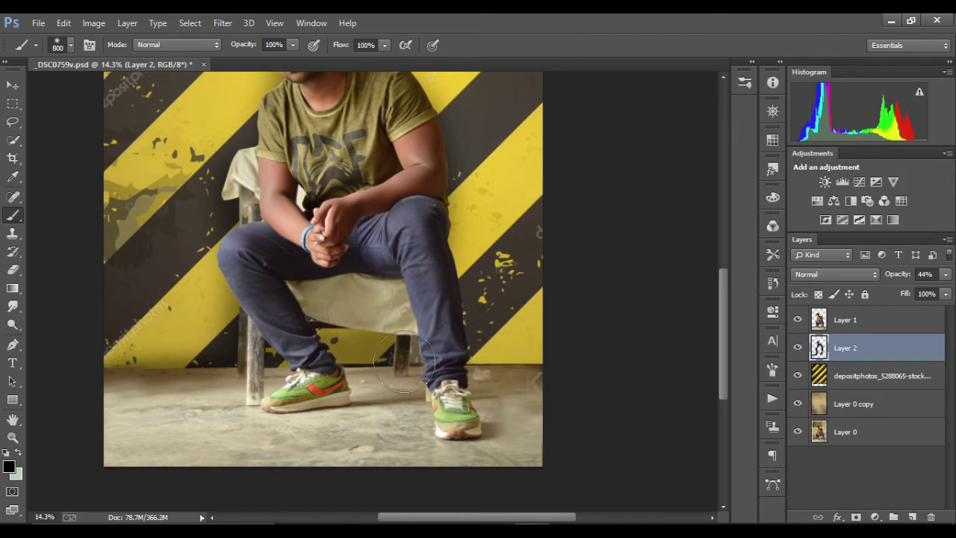
# Step: Fit the image in view and lower Layer 2's opacity to 35%
pyautogui.hotkey('ctrl', '0')
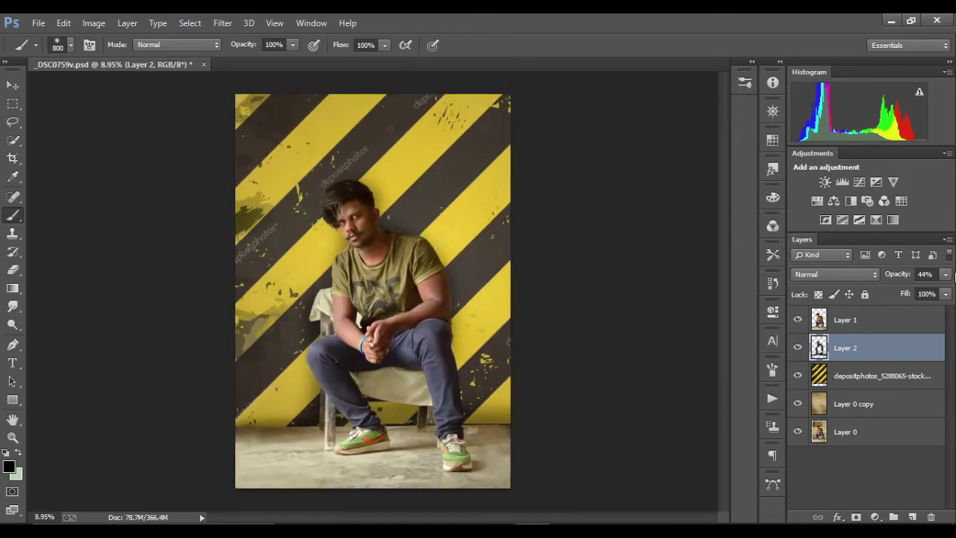
pyautogui.click(946, 275)
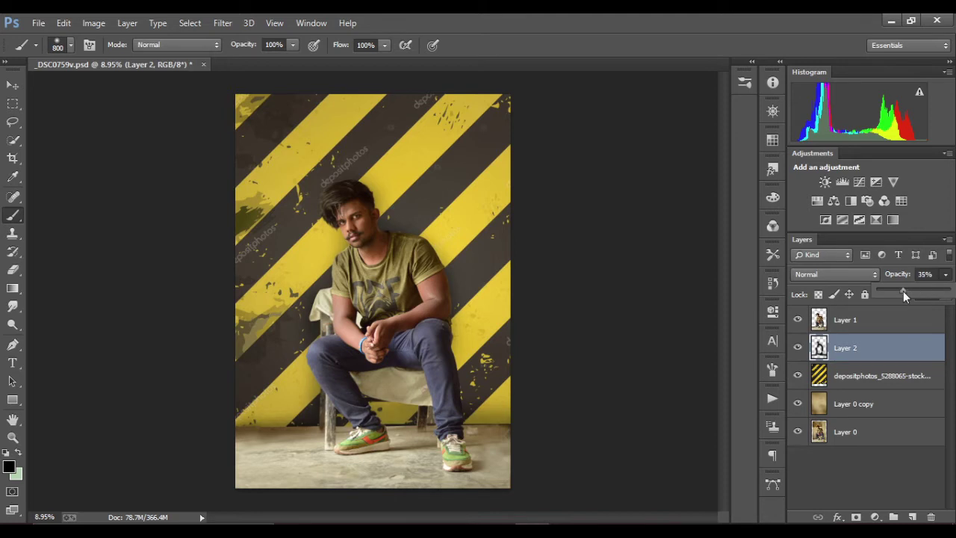
pyautogui.click(903, 291)
pyautogui.scroll(-1, 378, 390)
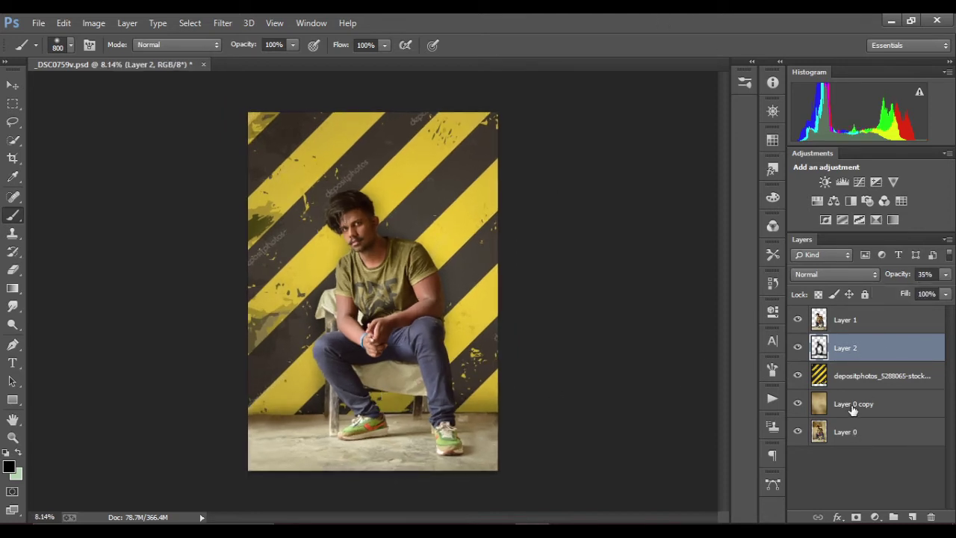
# Step: On the hazard-stripe layer, lasso the watermark patch on the left dark stripe
pyautogui.click(864, 379)
pyautogui.scroll(3, 358, 216)
pyautogui.moveTo(194, 322); pyautogui.dragTo(250, 331)
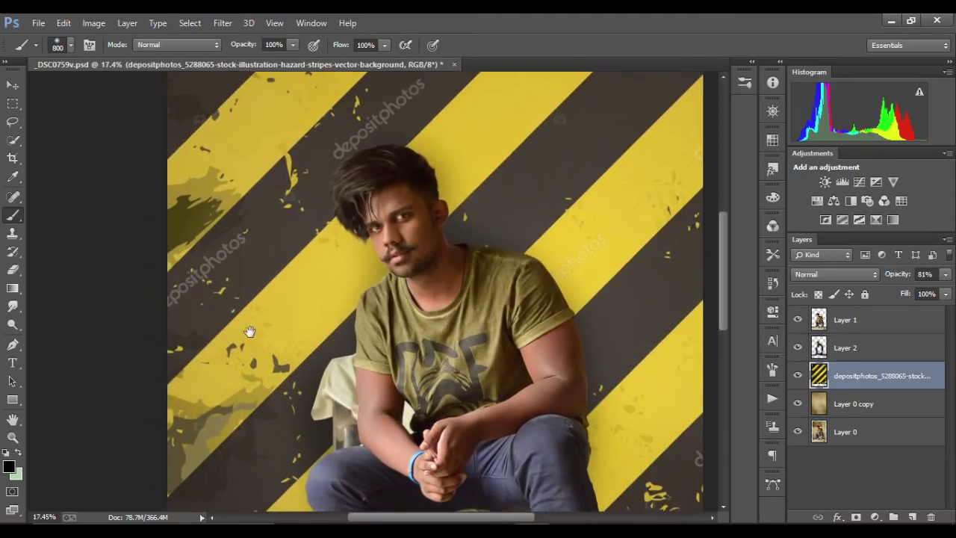
pyautogui.scroll(1, 262, 247)
pyautogui.scroll(1, 213, 256)
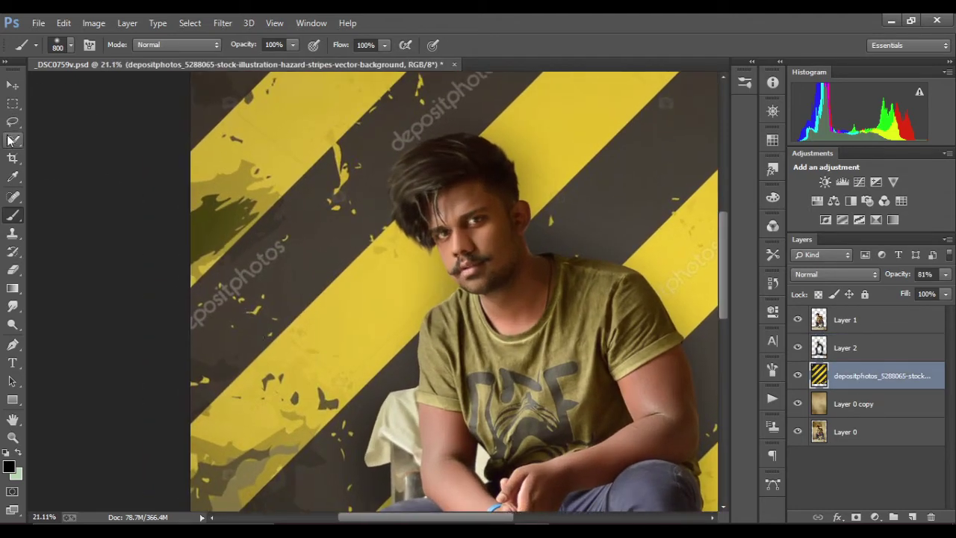
pyautogui.click(12, 122)
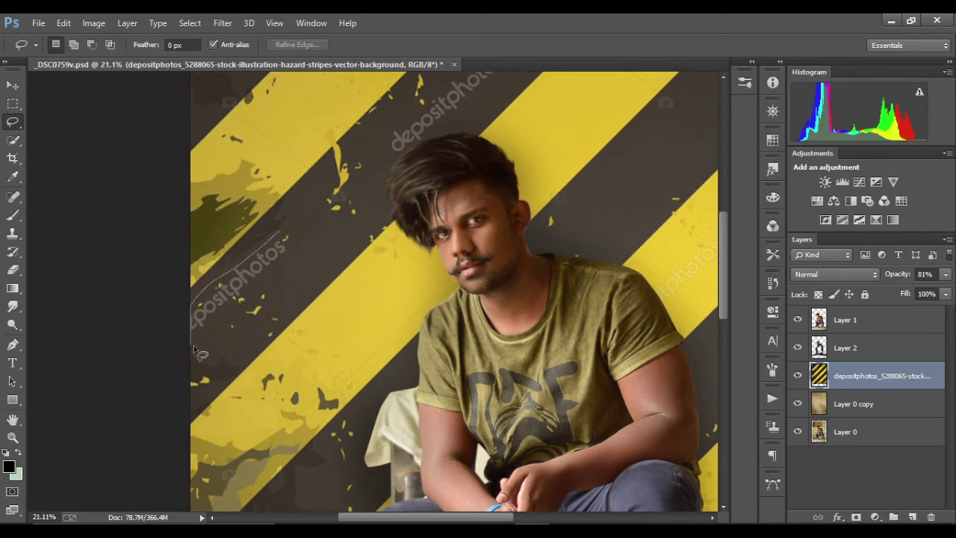
pyautogui.moveTo(285, 252); pyautogui.dragTo(280, 231)
pyautogui.rightClick(277, 229)
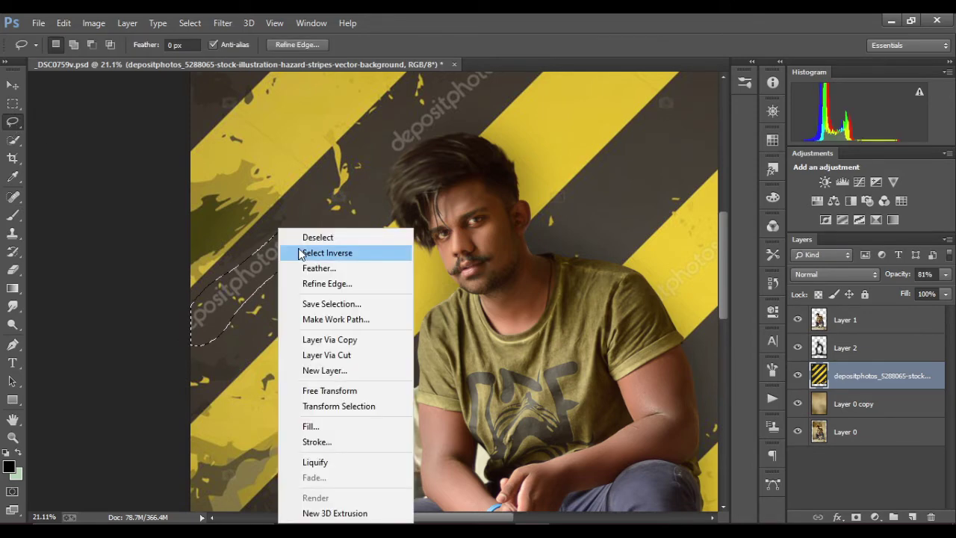
pyautogui.press('Escape')
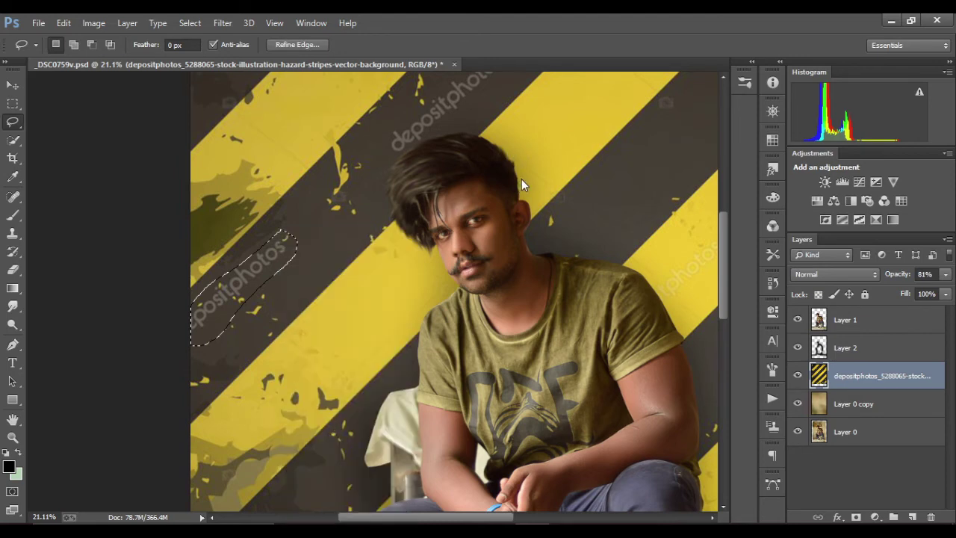
# Step: Content-aware fill the lassoed watermark area and deselect it
pyautogui.hotkey('shift', 'BackSpace')
pyautogui.click(552, 156)
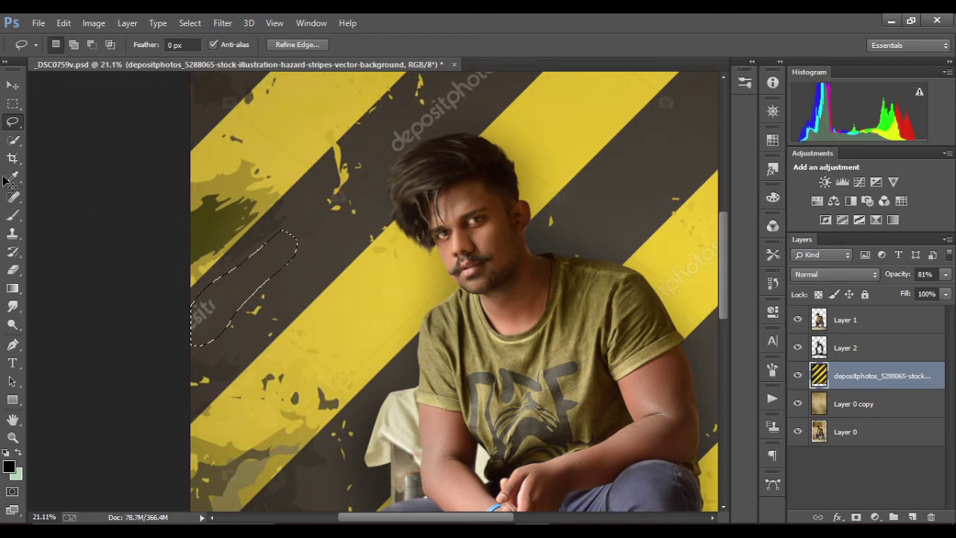
pyautogui.hotkey('ctrl', 'd')
# Step: Spot-heal the watermark fragments on the left, above the hair, and on the right stripe
pyautogui.click(13, 199)
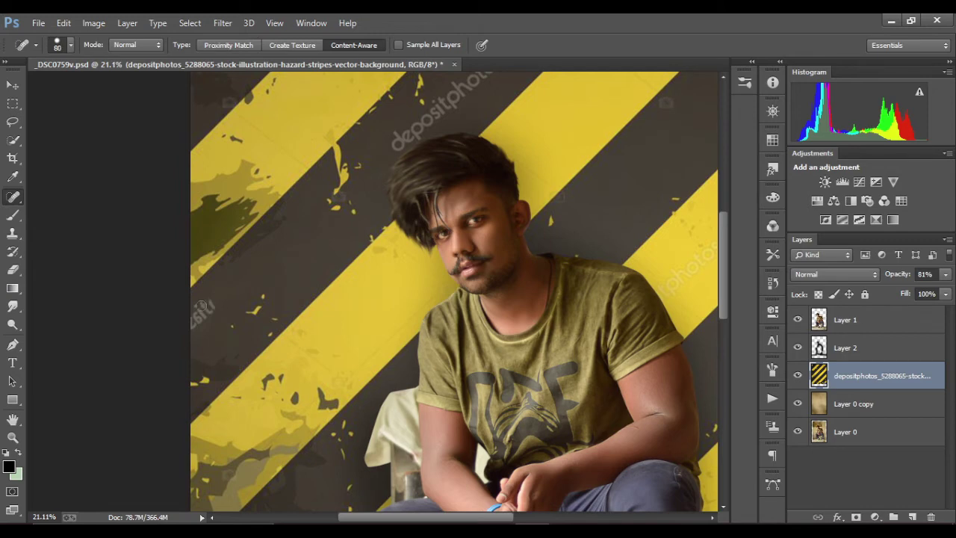
pyautogui.moveTo(186, 320); pyautogui.dragTo(192, 326)
pyautogui.moveTo(301, 221); pyautogui.dragTo(245, 296)
pyautogui.moveTo(306, 260)
pyautogui.mouseDown()
pyautogui.moveTo(406, 173)
pyautogui.moveTo(356, 222)
pyautogui.moveTo(374, 222)
pyautogui.mouseUp()
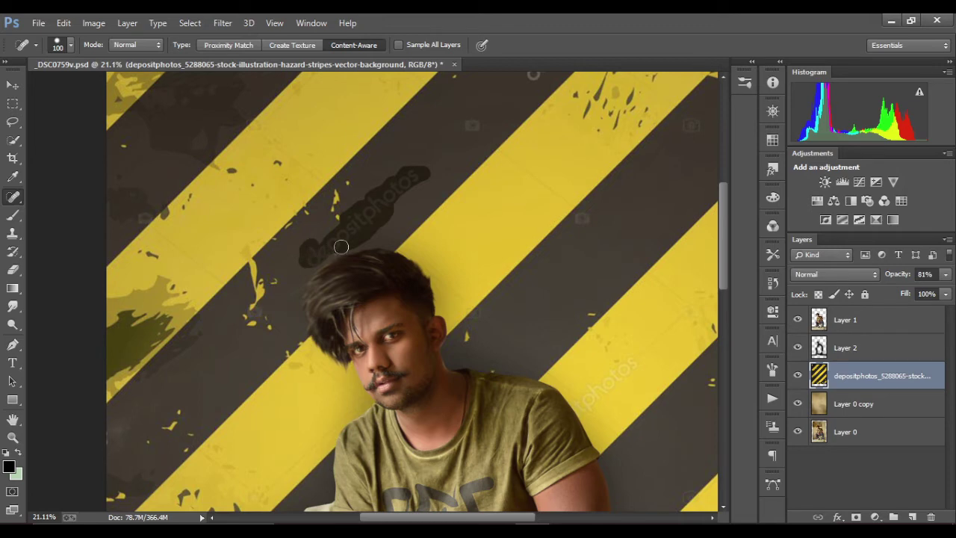
pyautogui.moveTo(364, 246); pyautogui.dragTo(362, 237)
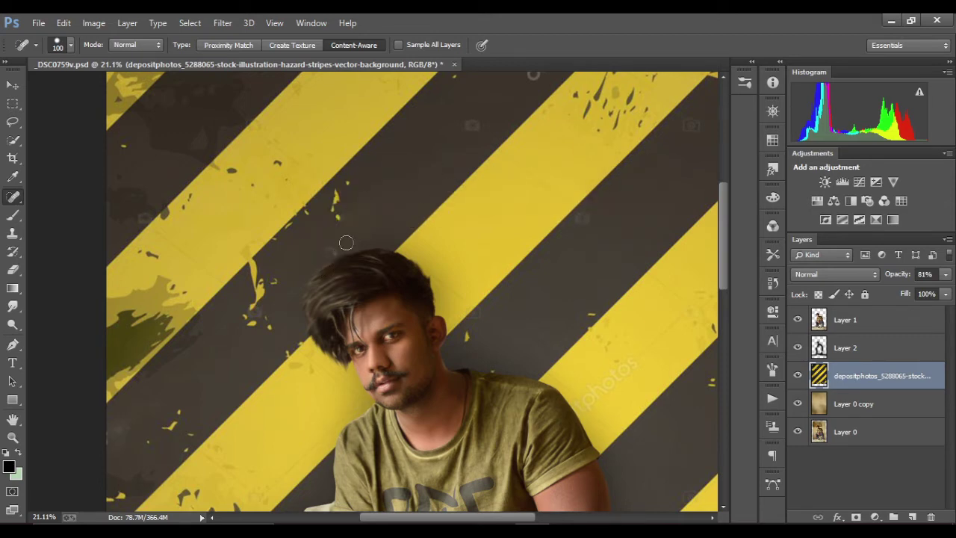
pyautogui.moveTo(382, 215); pyautogui.dragTo(311, 364)
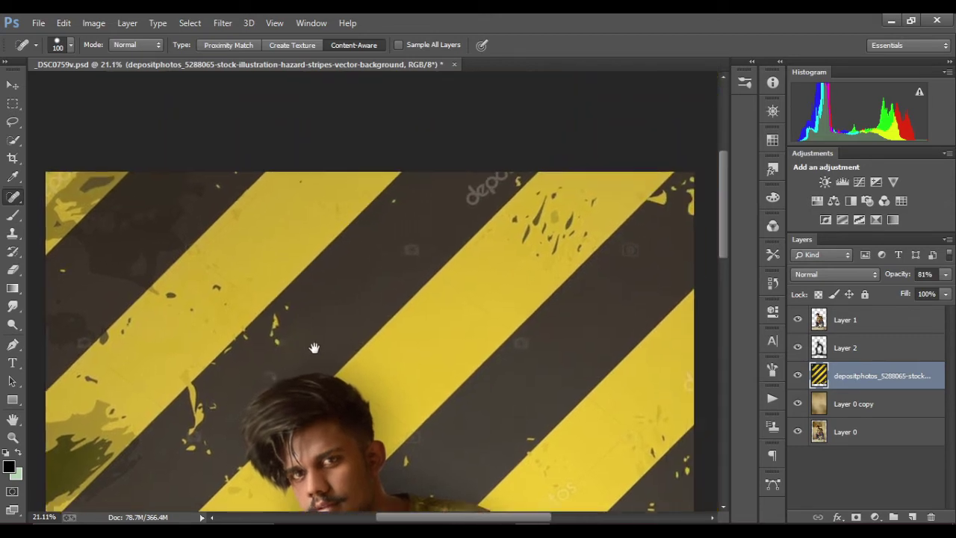
pyautogui.moveTo(452, 217); pyautogui.dragTo(490, 187)
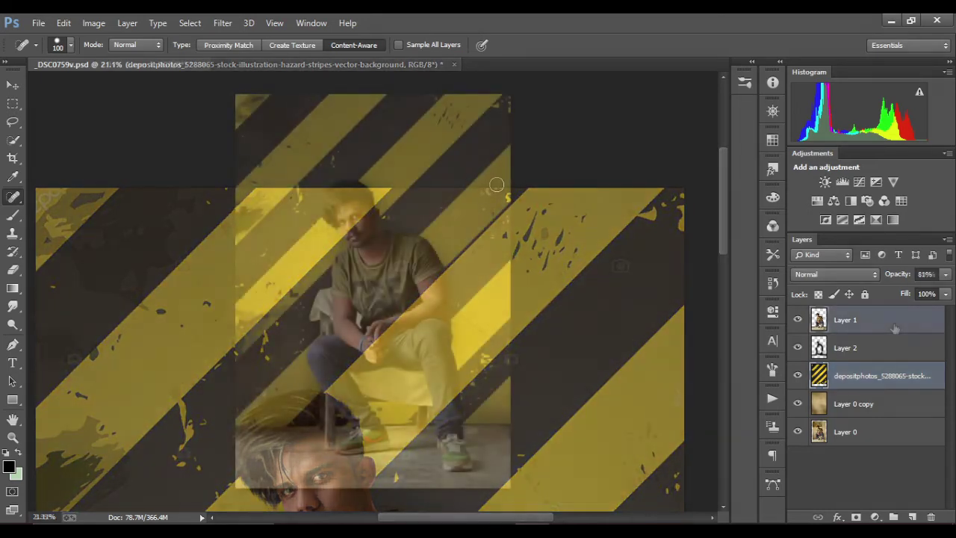
# Step: In Camera Raw, set Highlights +34, Shadows -14, Oranges luminance +24 and vignetting -9
pyautogui.click(472, 226)
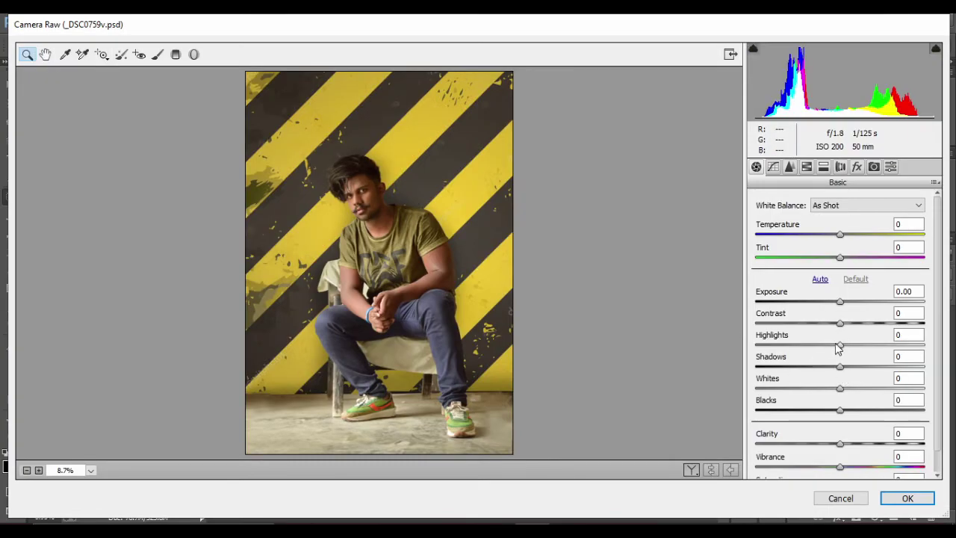
pyautogui.moveTo(839, 345)
pyautogui.mouseDown()
pyautogui.moveTo(868, 345)
pyautogui.moveTo(830, 367)
pyautogui.mouseUp()
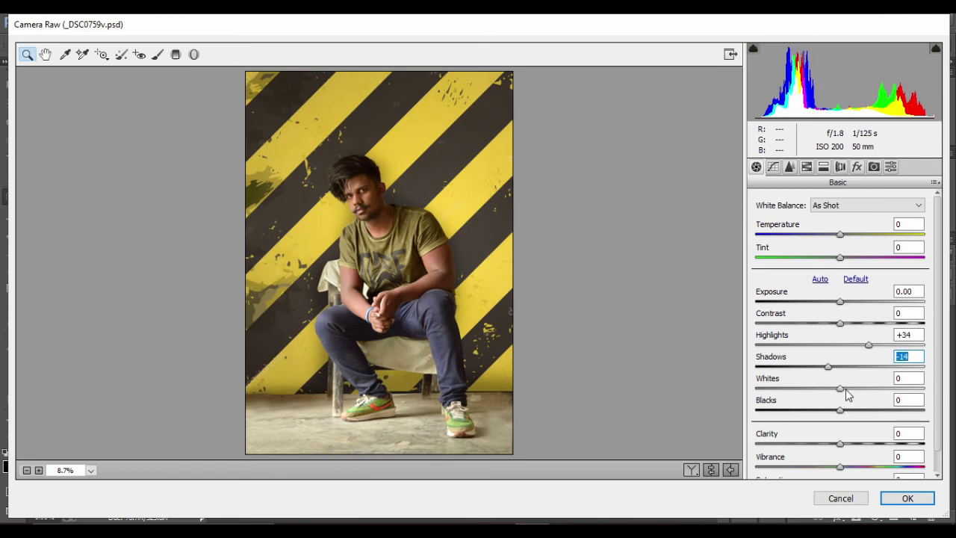
pyautogui.click(842, 388)
pyautogui.click(821, 166)
pyautogui.click(838, 220)
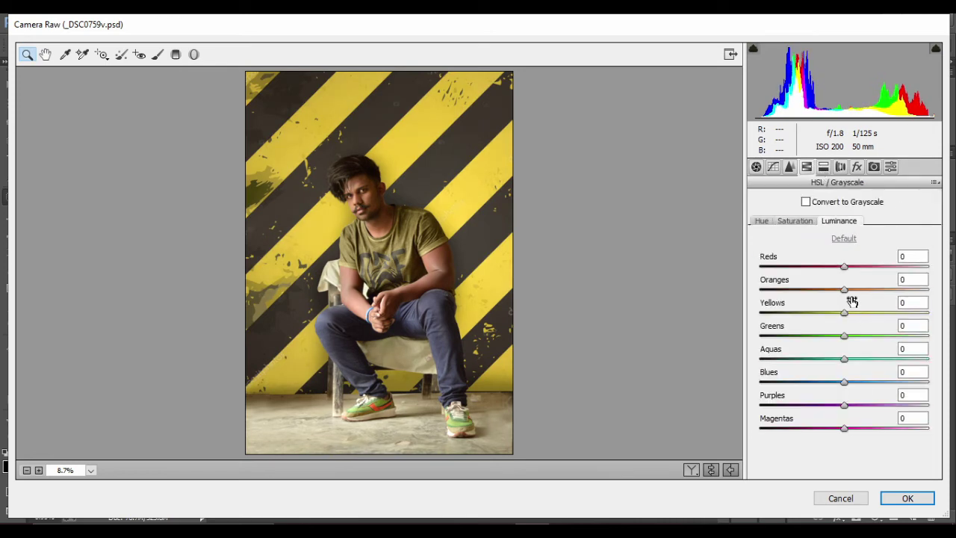
pyautogui.moveTo(844, 290)
pyautogui.mouseDown()
pyautogui.moveTo(864, 291)
pyautogui.moveTo(832, 291)
pyautogui.moveTo(846, 293)
pyautogui.mouseUp()
pyautogui.click(795, 221)
pyautogui.click(857, 167)
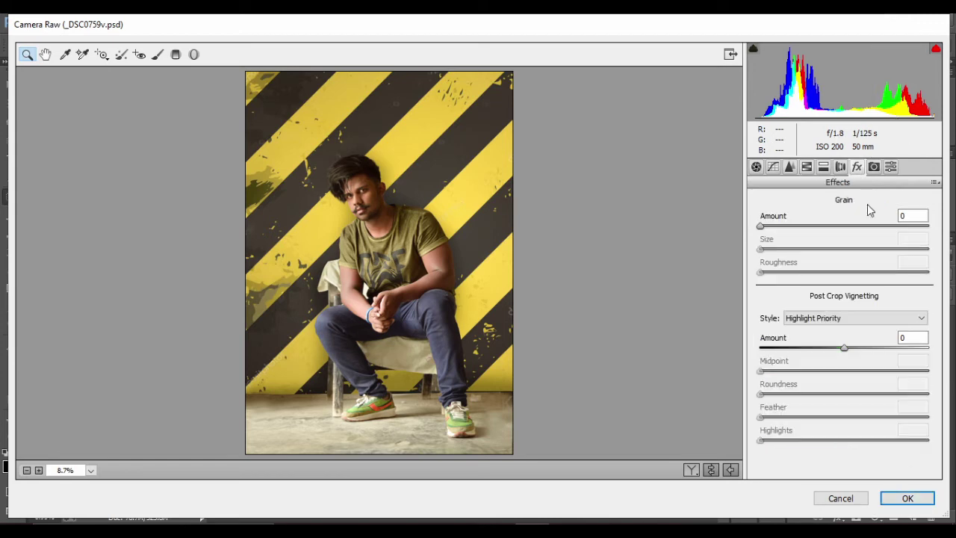
pyautogui.moveTo(844, 348); pyautogui.dragTo(836, 348)
# Step: Apply the Camera Raw changes and flatten the image into one Background layer
pyautogui.click(909, 500)
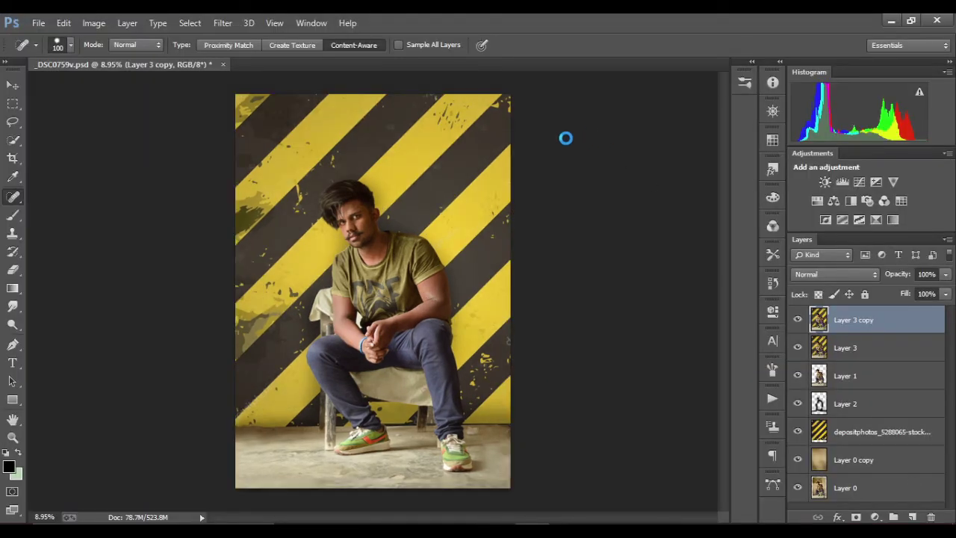
pyautogui.rightClick(832, 391)
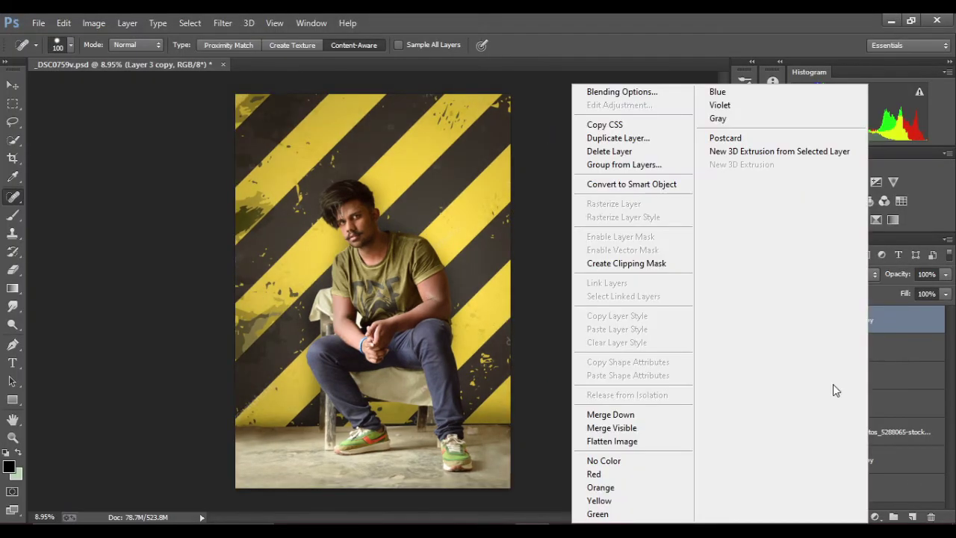
pyautogui.click(614, 427)
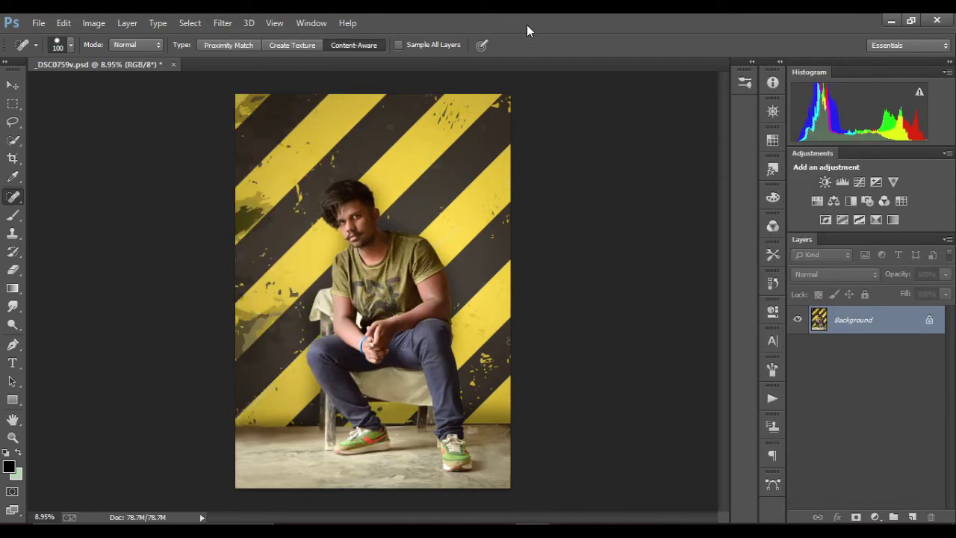
# Step: Duplicate the Background as Layer 1 and send it to Exposure X5
pyautogui.hotkey('ctrl', 'j')
pyautogui.click(222, 22)
pyautogui.moveTo(256, 384)
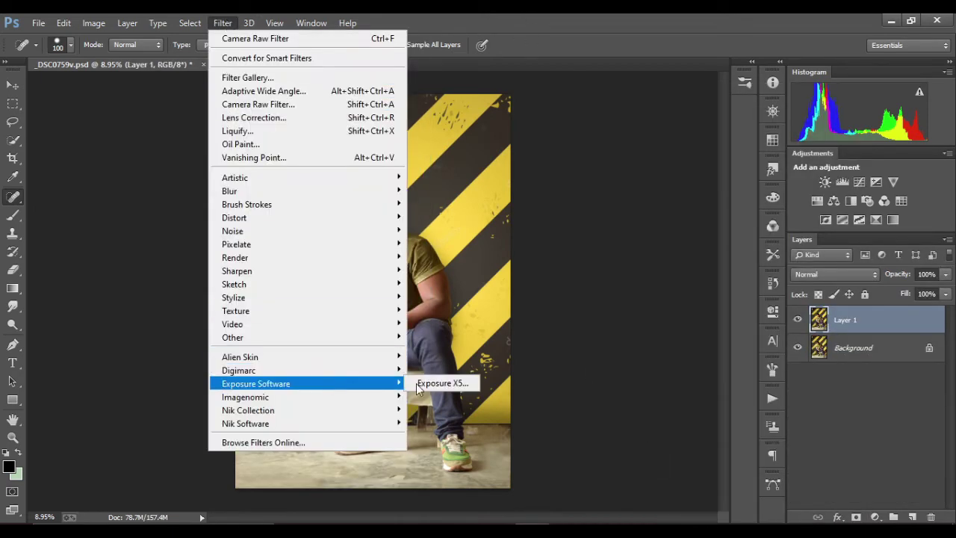
pyautogui.click(441, 383)
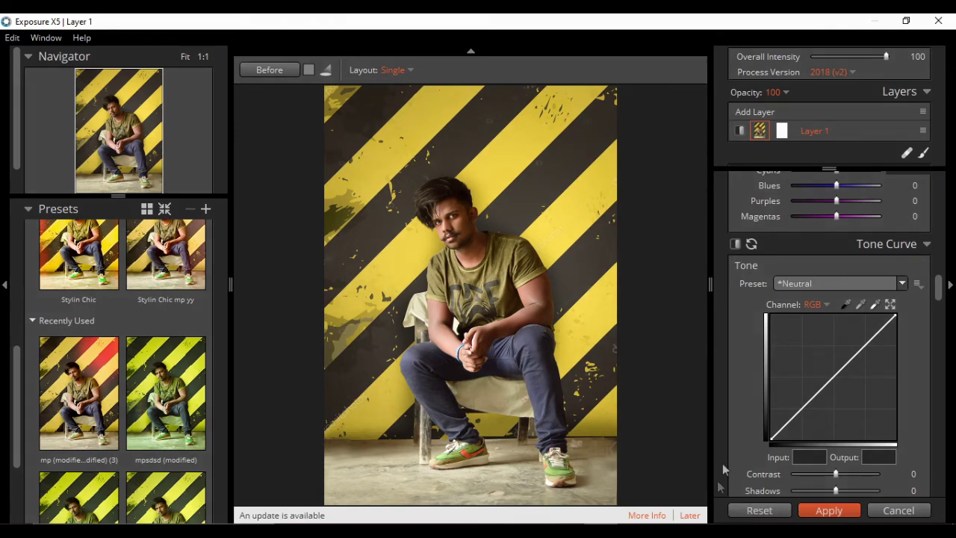
# Step: In Basic, set Temp 5.63, Highlights 28, Shadows 24, Whites -20, Vibrance 17, Saturation -3
pyautogui.scroll(5, 896, 389)
pyautogui.scroll(5, 932, 351)
pyautogui.scroll(5, 932, 351)
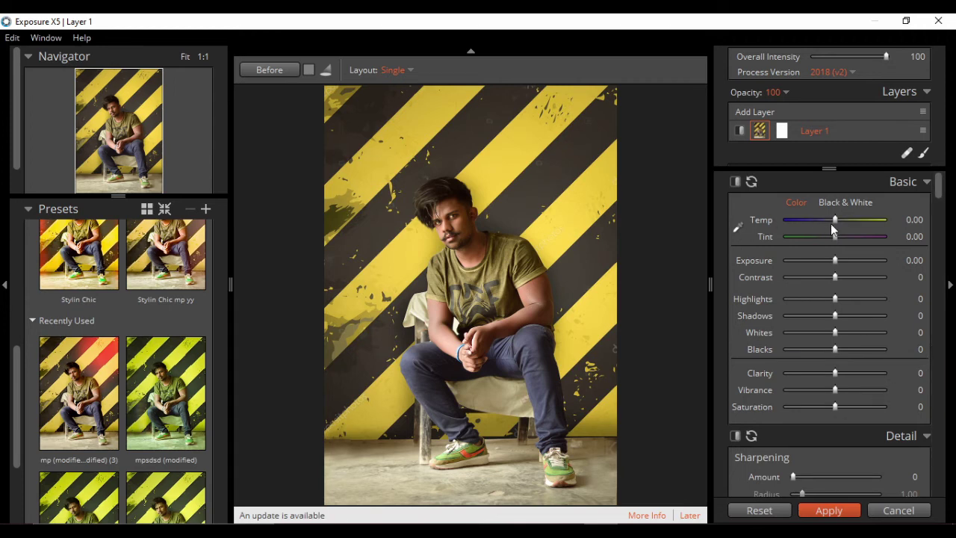
pyautogui.moveTo(834, 220); pyautogui.dragTo(838, 224)
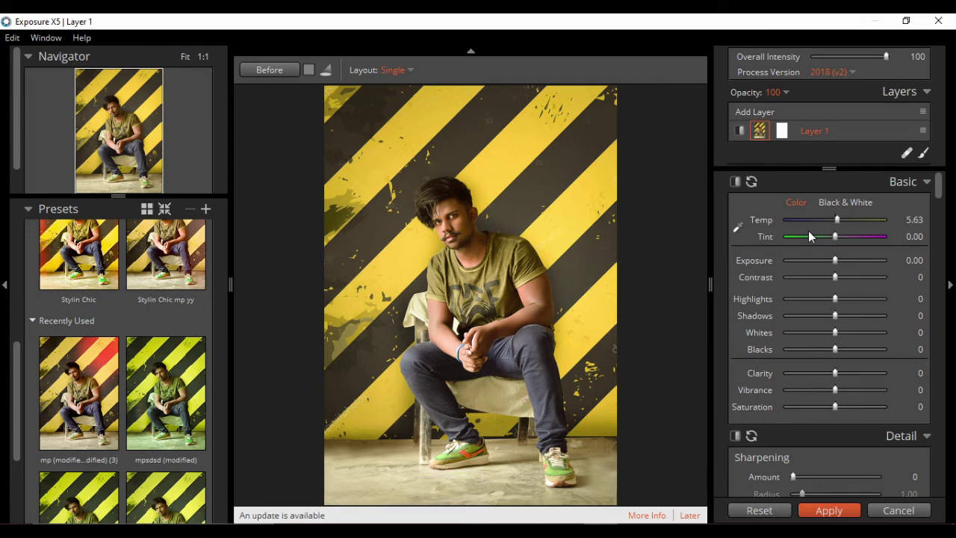
pyautogui.moveTo(835, 299)
pyautogui.mouseDown()
pyautogui.moveTo(848, 299)
pyautogui.moveTo(831, 317)
pyautogui.moveTo(847, 317)
pyautogui.moveTo(825, 334)
pyautogui.moveTo(835, 354)
pyautogui.mouseUp()
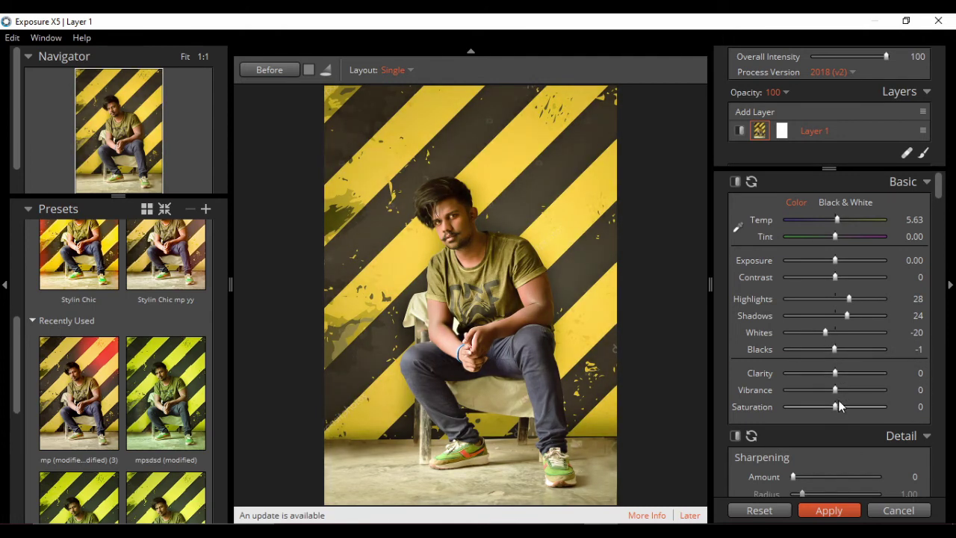
pyautogui.moveTo(835, 406); pyautogui.dragTo(843, 389)
# Step: Zoom the preview to 1:1 on the man's face
pyautogui.scroll(-3, 851, 395)
pyautogui.scroll(-1, 870, 377)
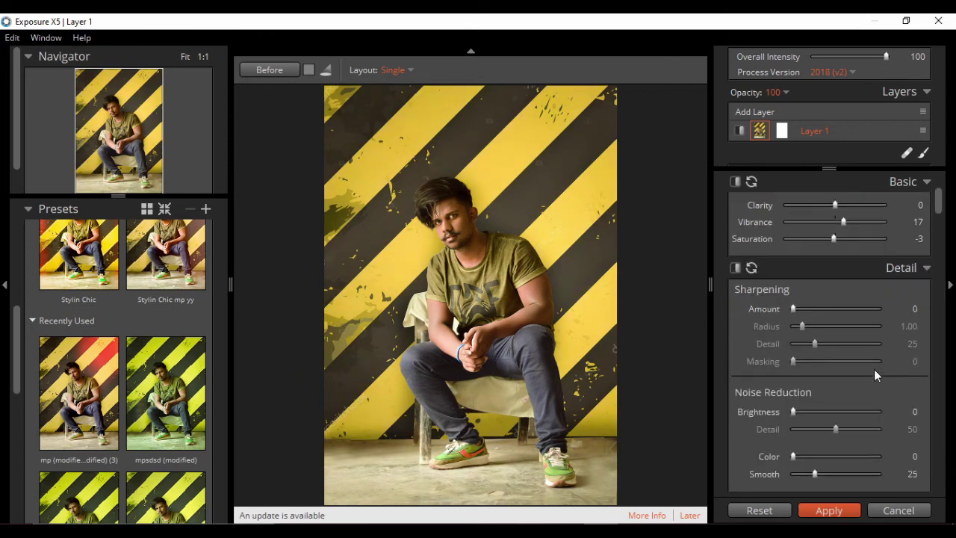
pyautogui.click(797, 308)
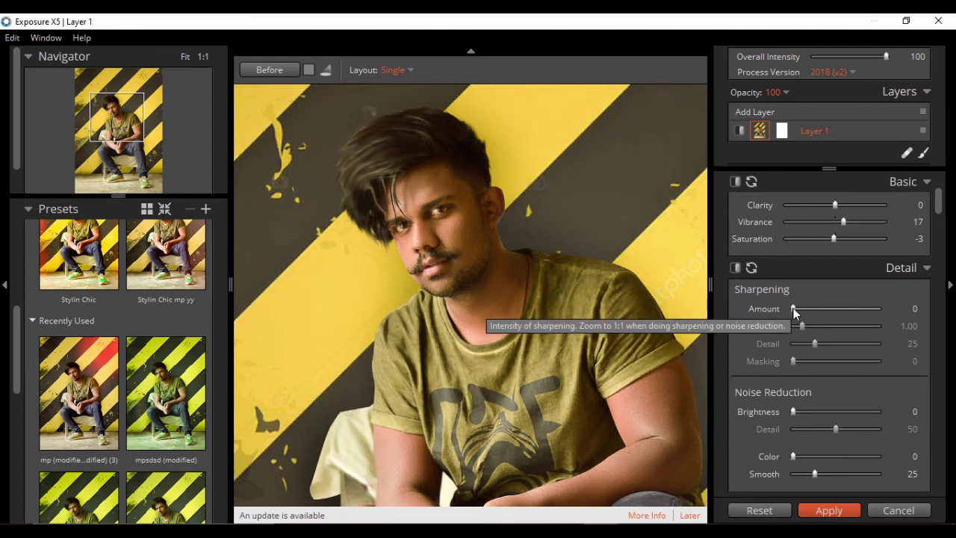
# Step: Set Detail Sharpening Amount to 12, then move down to the Tone Curve section
pyautogui.moveTo(793, 308); pyautogui.dragTo(799, 309)
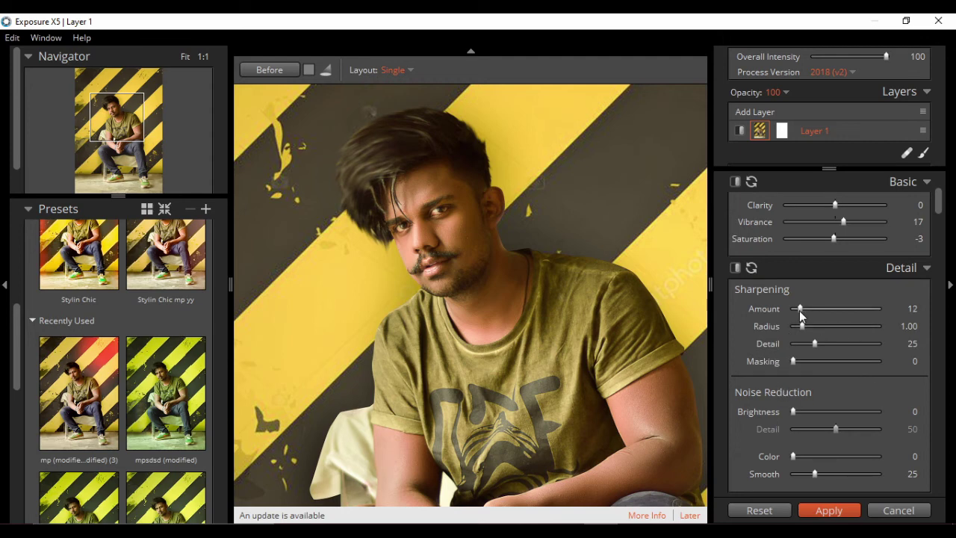
pyautogui.scroll(-3, 878, 413)
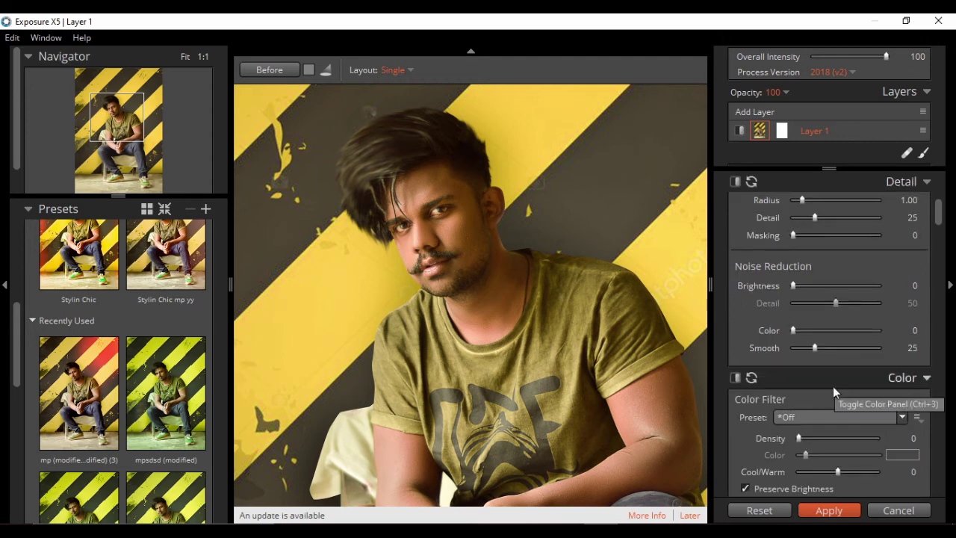
pyautogui.scroll(-1, 832, 386)
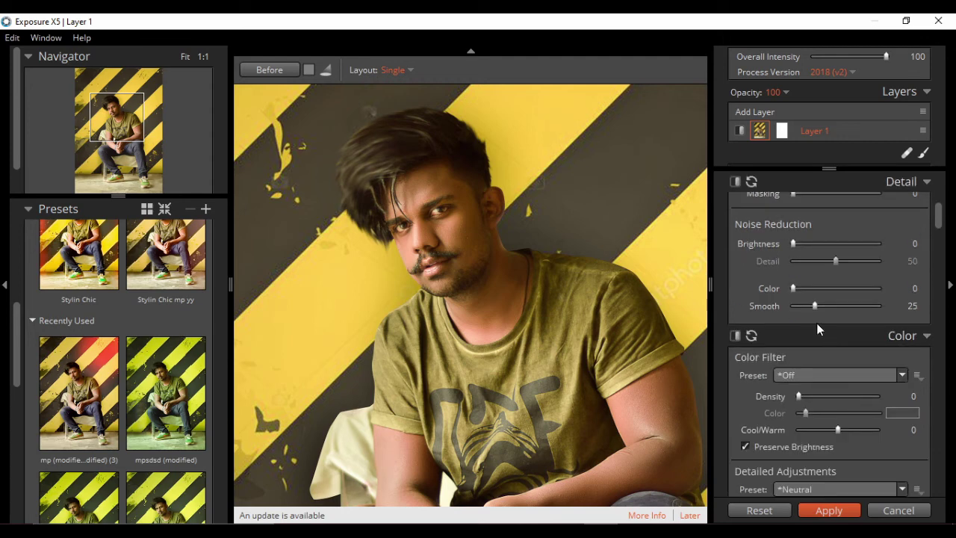
pyautogui.scroll(-1, 816, 323)
pyautogui.scroll(-2, 833, 318)
pyautogui.scroll(-2, 570, 361)
pyautogui.scroll(-2, 570, 361)
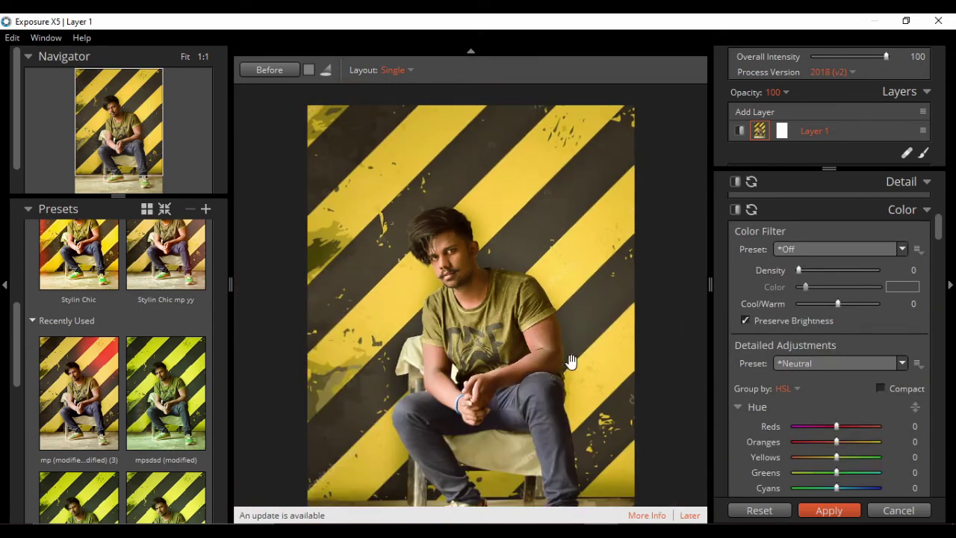
pyautogui.scroll(-2, 888, 397)
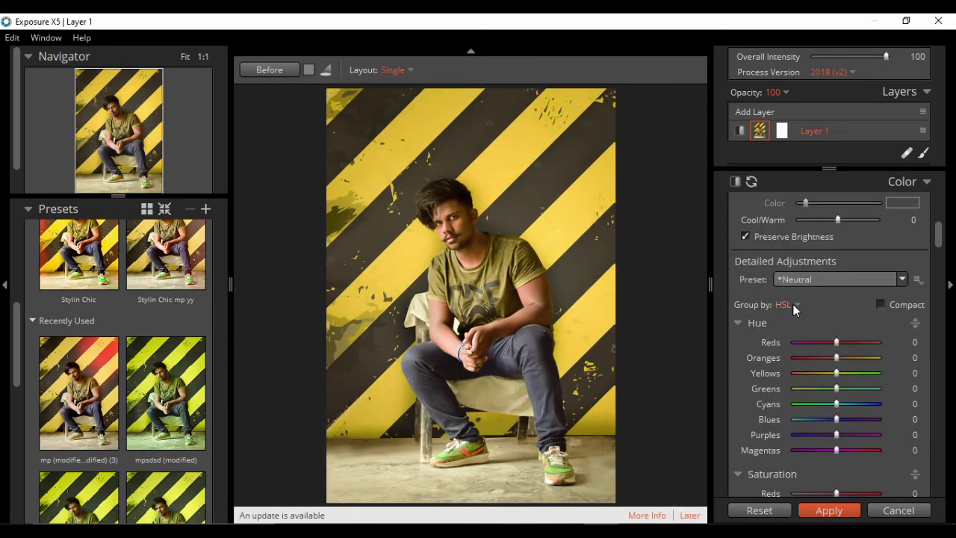
pyautogui.scroll(-1, 814, 303)
pyautogui.scroll(-2, 851, 321)
pyautogui.scroll(-2, 876, 334)
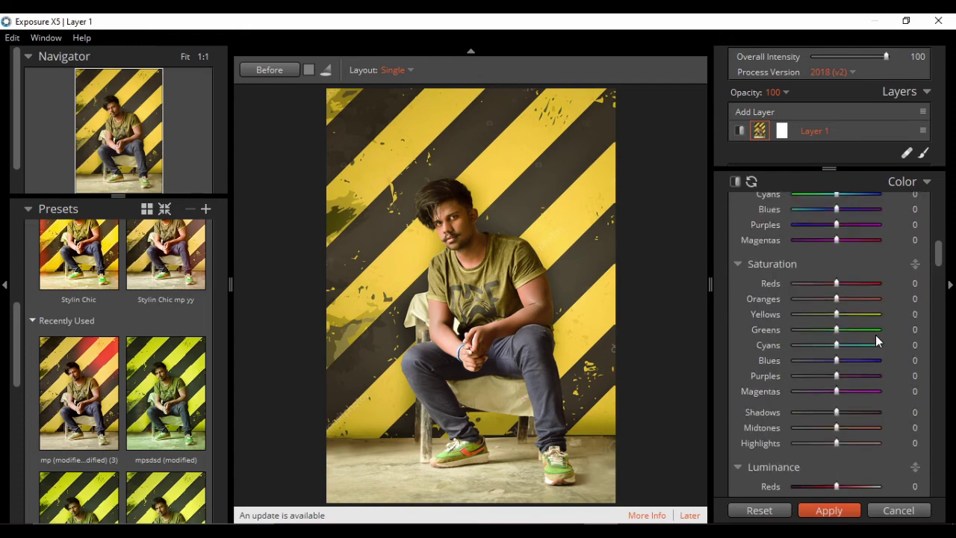
pyautogui.scroll(-6, 876, 335)
pyautogui.scroll(2, 877, 335)
pyautogui.scroll(-5, 876, 335)
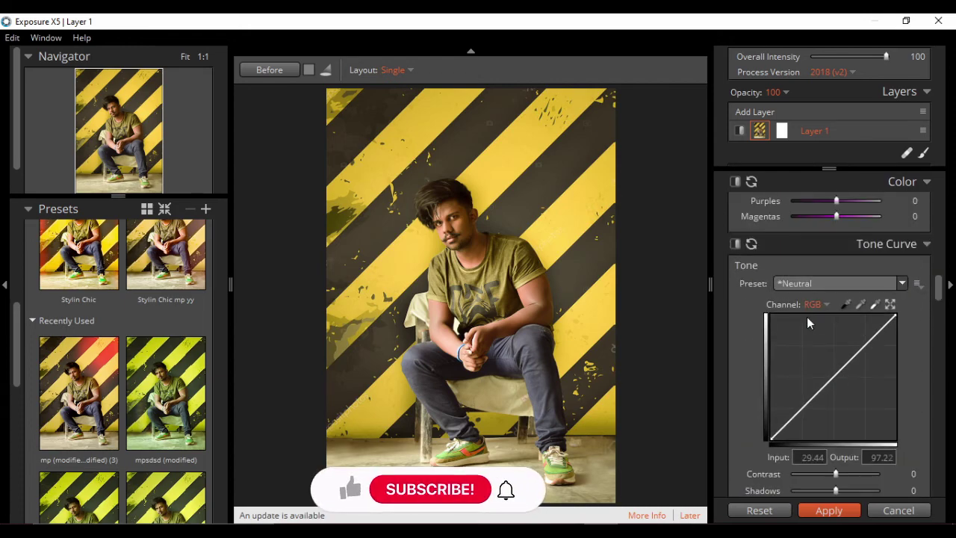
# Step: On the Red channel curve, pull midtones down, lift the black point, lower the white point
pyautogui.moveTo(836, 369); pyautogui.dragTo(839, 372)
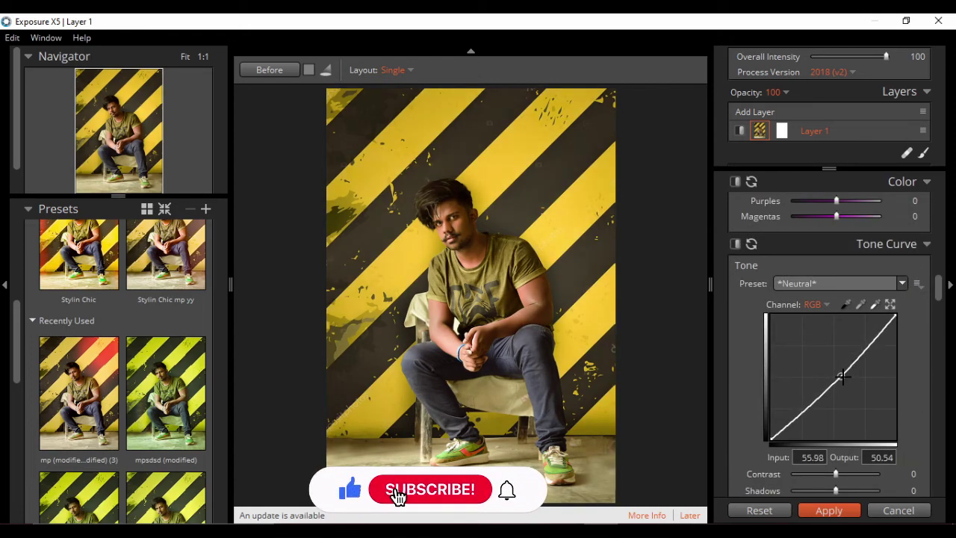
pyautogui.click(813, 305)
pyautogui.click(821, 336)
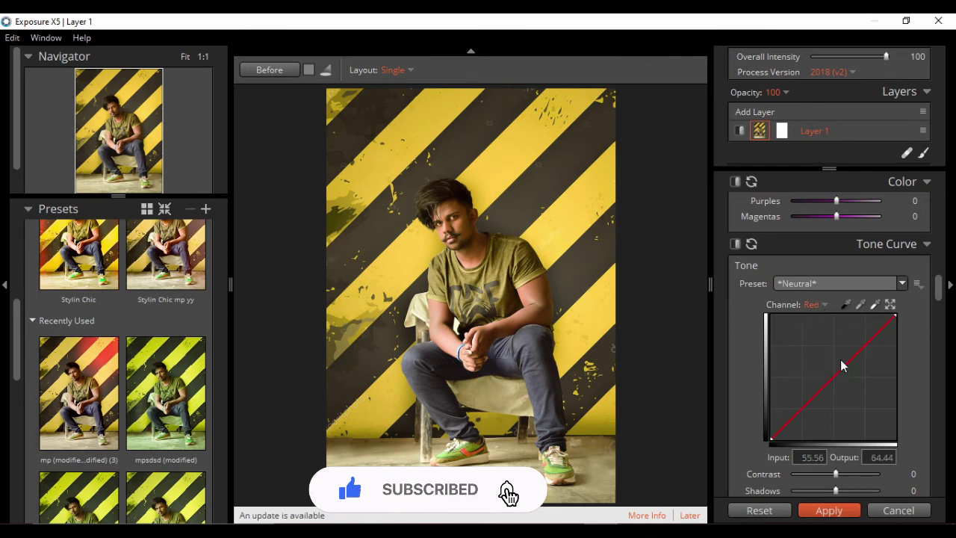
pyautogui.moveTo(836, 377); pyautogui.dragTo(841, 378)
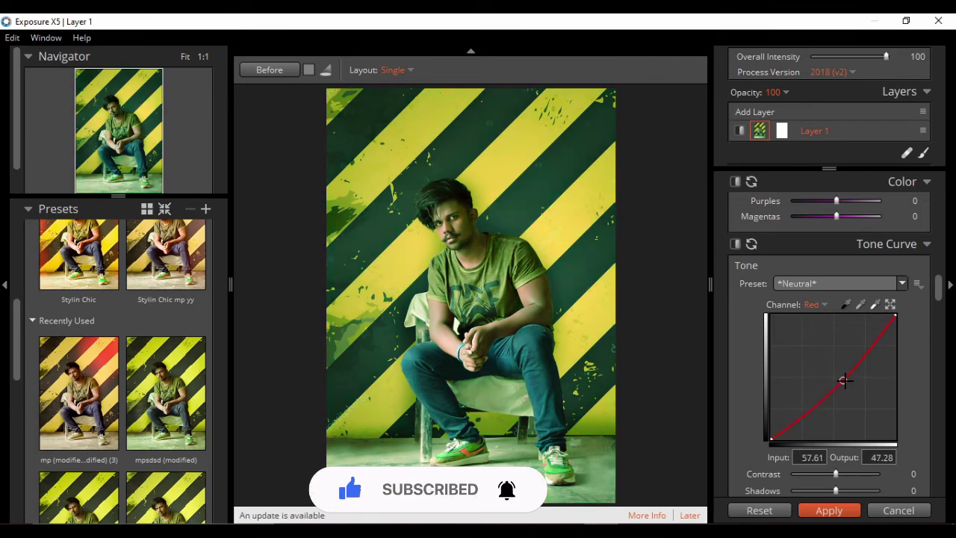
pyautogui.moveTo(772, 435); pyautogui.dragTo(772, 433)
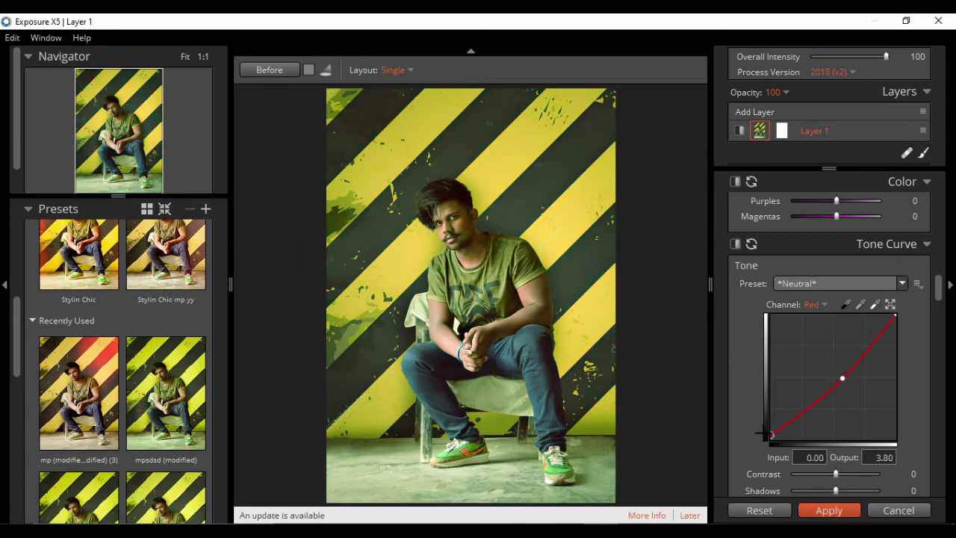
pyautogui.moveTo(895, 315); pyautogui.dragTo(896, 320)
# Step: Check the Green and Blue channel tone curves, then return up the panel
pyautogui.click(814, 304)
pyautogui.click(822, 349)
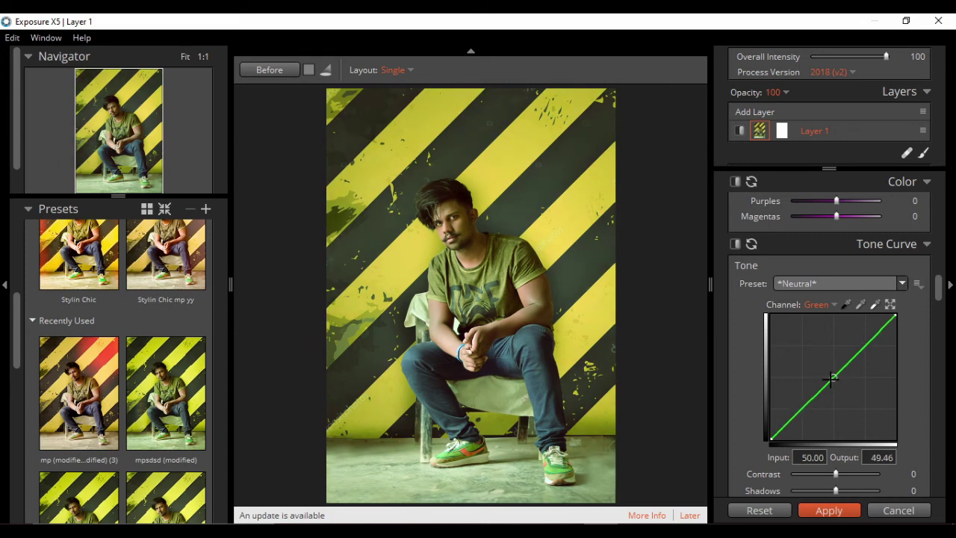
pyautogui.click(816, 304)
pyautogui.click(814, 359)
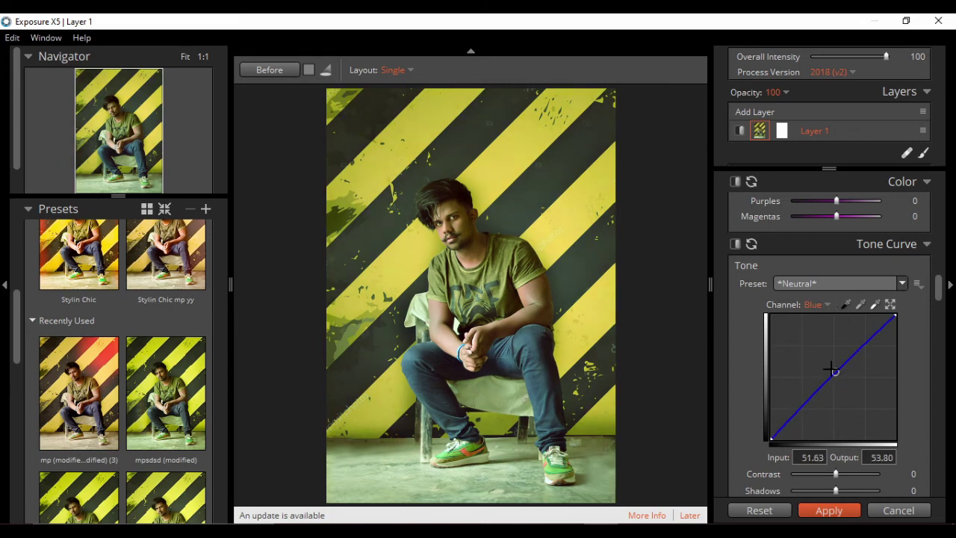
pyautogui.scroll(5, 930, 314)
pyautogui.scroll(5, 932, 283)
pyautogui.scroll(3, 933, 283)
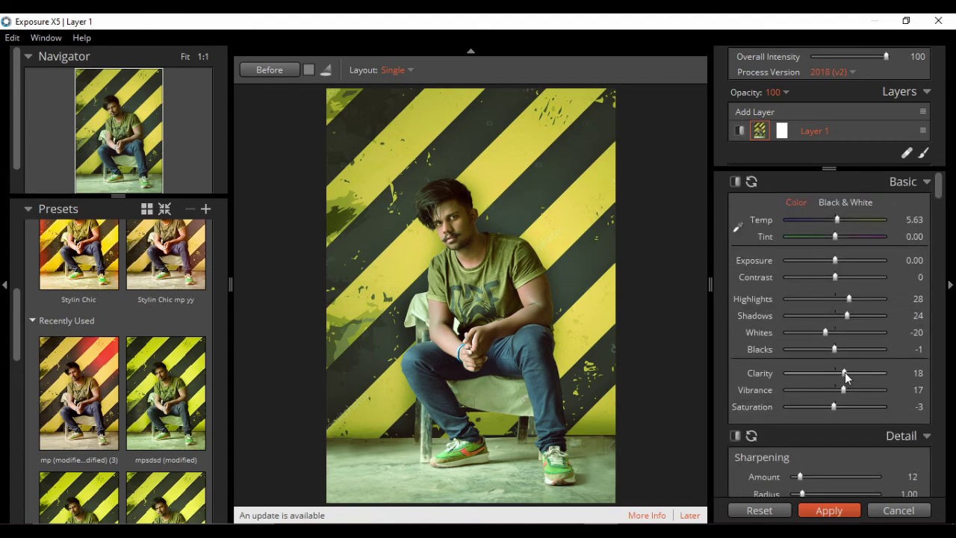
# Step: Ease Basic Clarity down to 14
pyautogui.moveTo(844, 372); pyautogui.dragTo(841, 373)
pyautogui.scroll(-3, 941, 364)
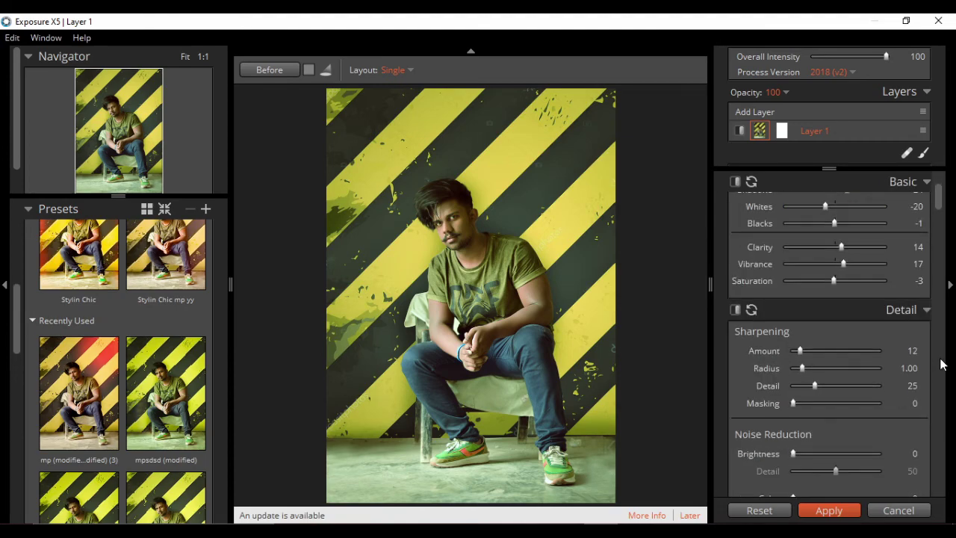
pyautogui.scroll(-5, 941, 364)
pyautogui.scroll(-3, 941, 370)
# Step: Lower Oranges saturation to -9 and add a green split tone at strength 13
pyautogui.moveTo(835, 341); pyautogui.dragTo(833, 341)
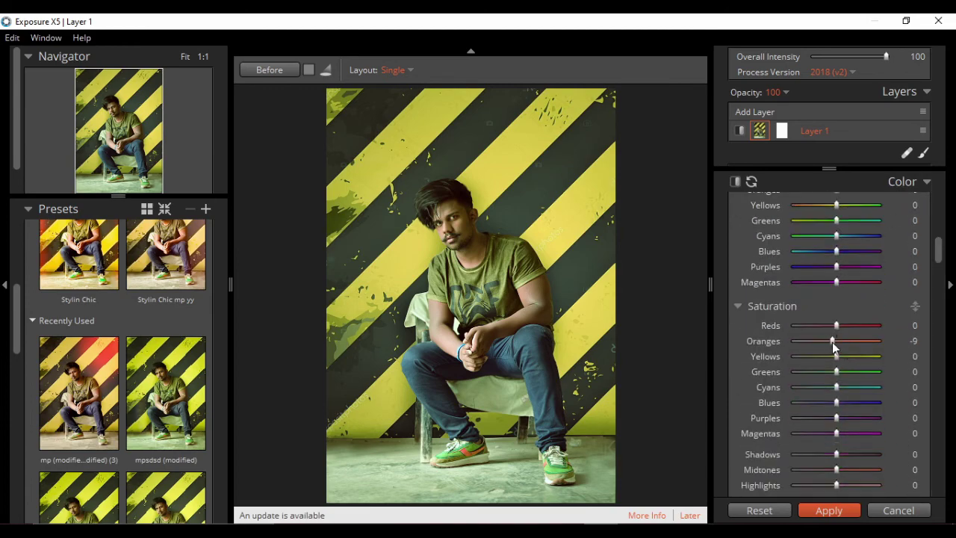
pyautogui.scroll(-3, 939, 359)
pyautogui.scroll(-5, 933, 363)
pyautogui.scroll(-4, 931, 367)
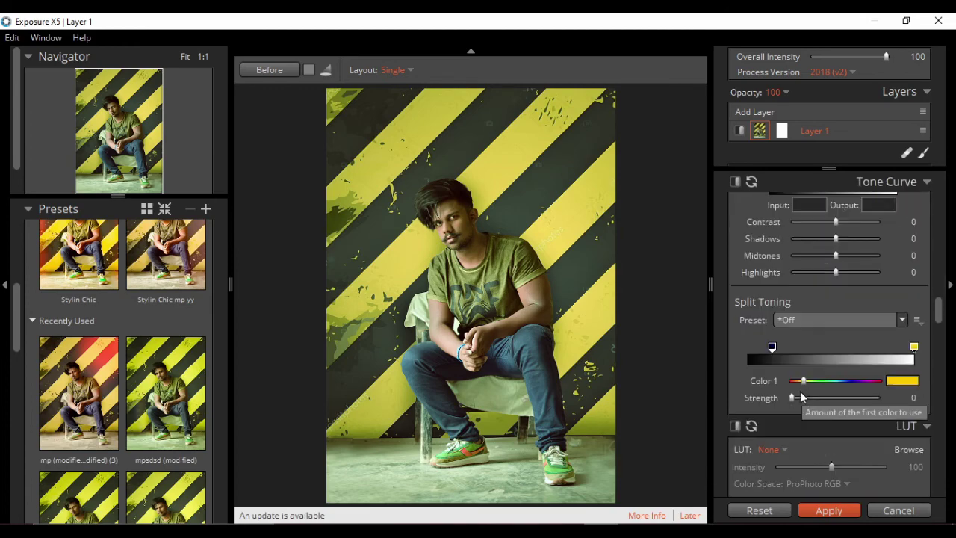
pyautogui.moveTo(802, 397); pyautogui.dragTo(818, 382)
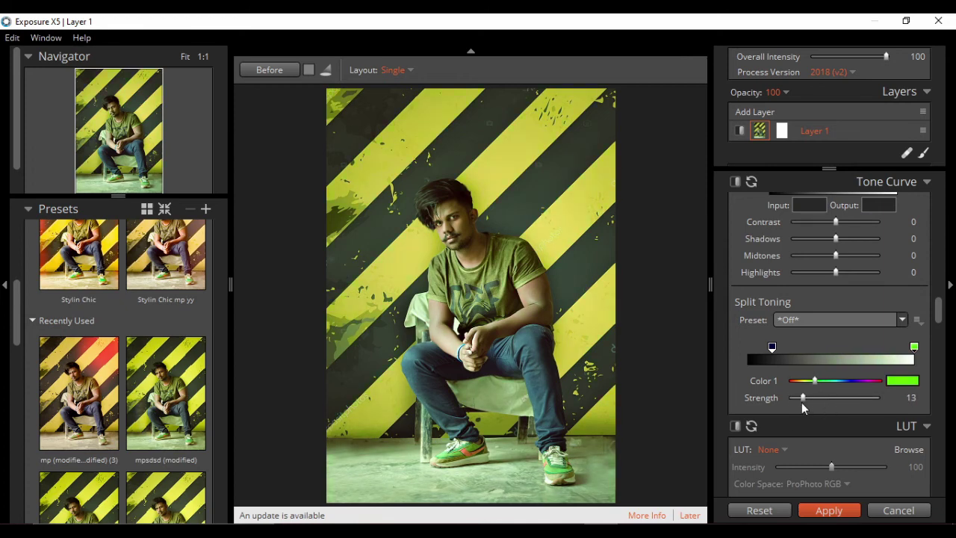
pyautogui.scroll(-4, 926, 377)
# Step: Enable the Light Effect overlay and apply Blue Haze as the first effect
pyautogui.scroll(-2, 928, 377)
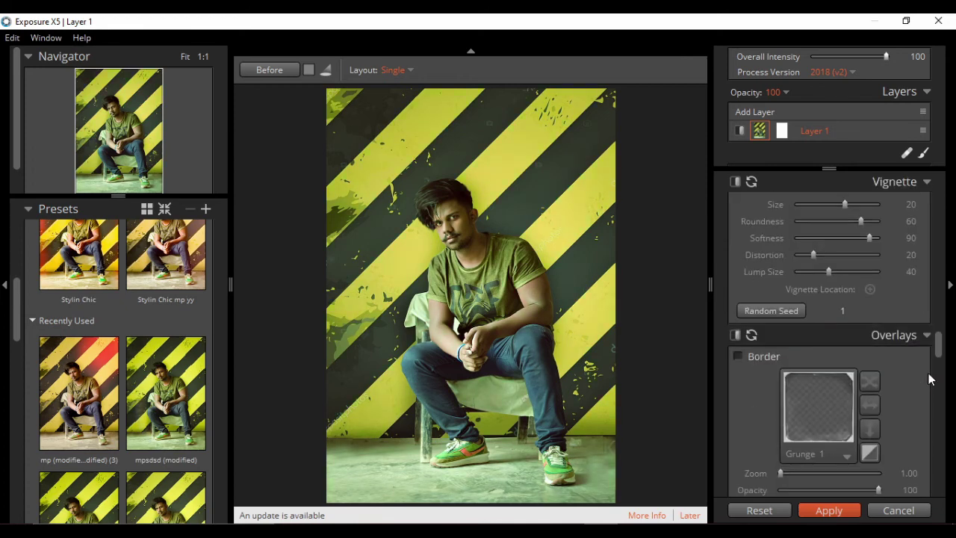
pyautogui.scroll(-3, 929, 377)
pyautogui.scroll(-5, 928, 377)
pyautogui.scroll(2, 929, 377)
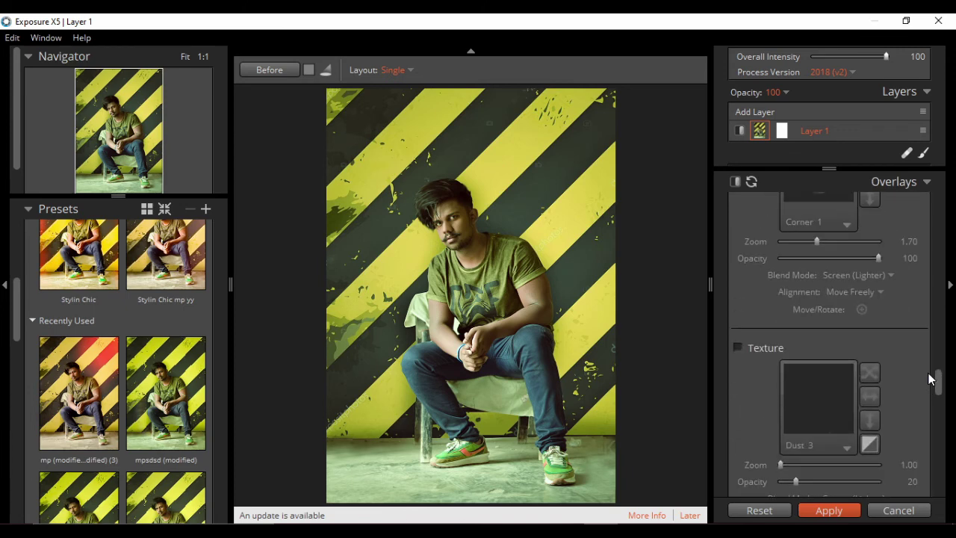
pyautogui.scroll(1, 929, 378)
pyautogui.scroll(-3, 930, 379)
pyautogui.scroll(-3, 928, 376)
pyautogui.scroll(1, 927, 368)
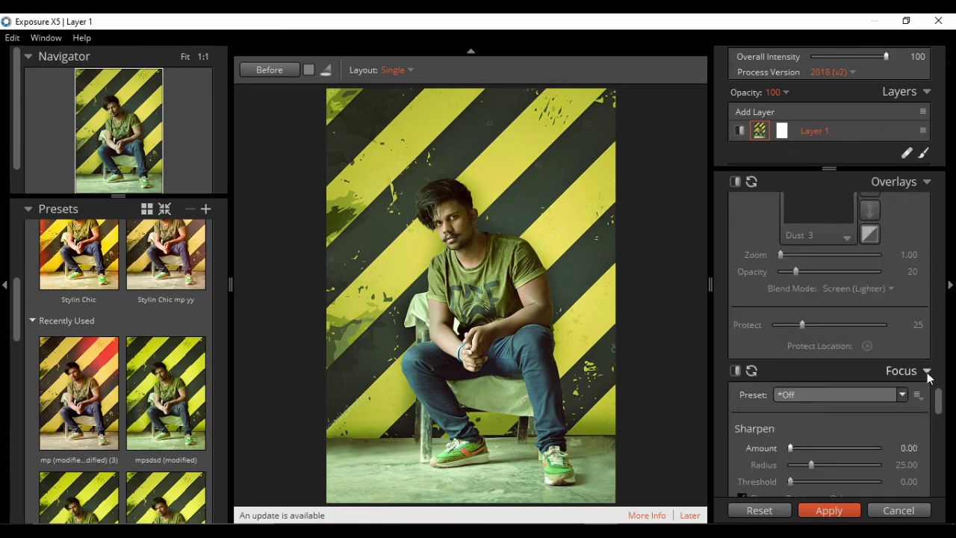
pyautogui.scroll(3, 930, 366)
pyautogui.scroll(-2, 844, 388)
pyautogui.click(744, 417)
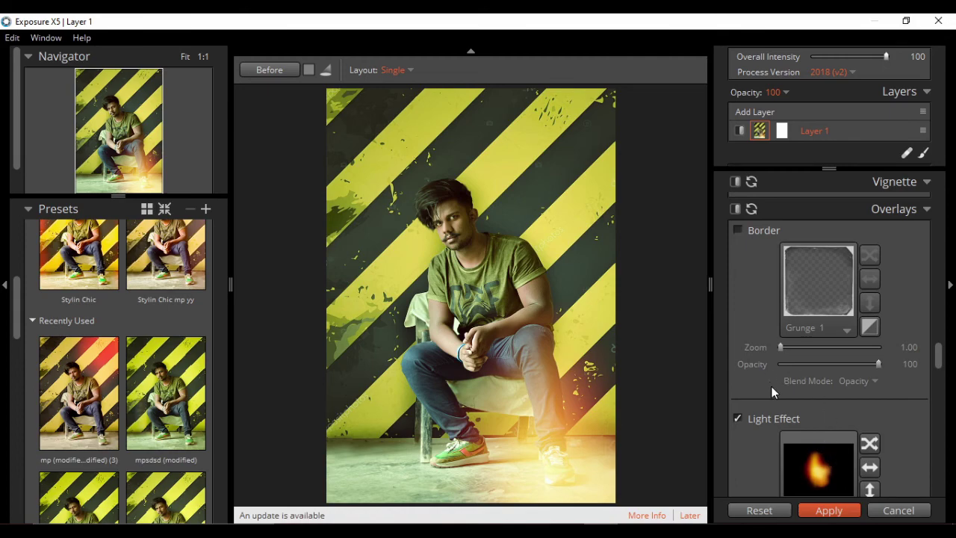
pyautogui.scroll(-1, 773, 389)
pyautogui.click(820, 471)
pyautogui.click(623, 84)
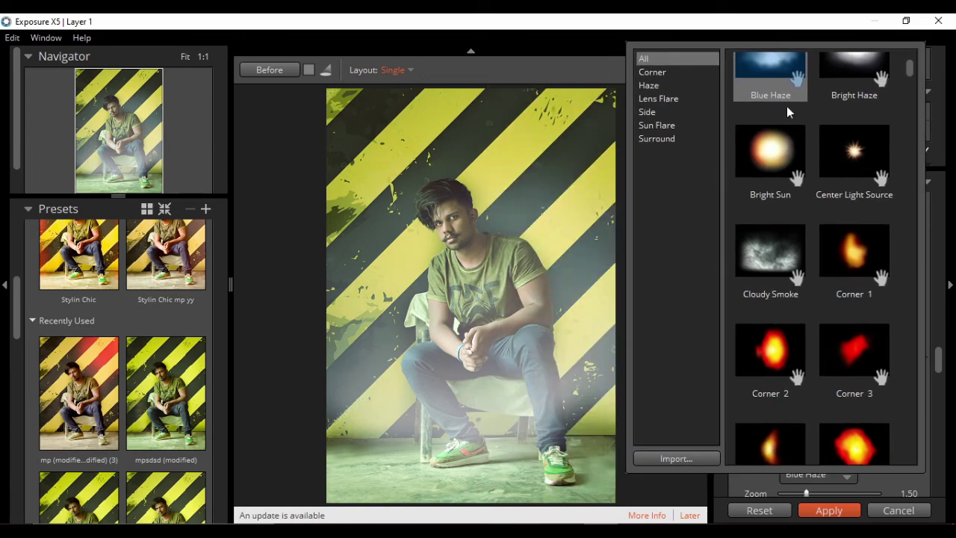
# Step: Preview Blue, Blue Haze, Bright Haze, Bright Sun, Cloudy Smoke, Corner 1 and Corner 10 effects
pyautogui.scroll(2, 788, 112)
pyautogui.click(832, 104)
pyautogui.click(784, 183)
pyautogui.click(856, 186)
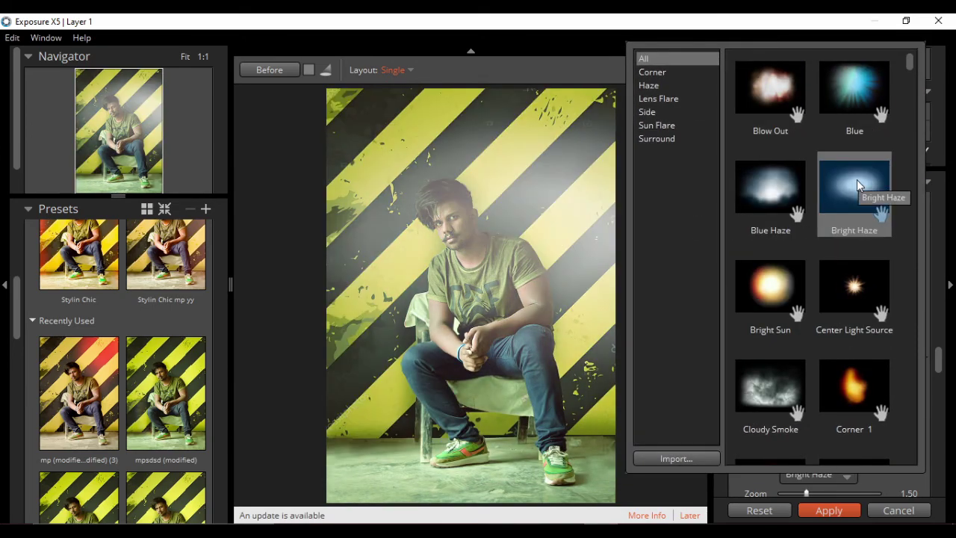
pyautogui.click(766, 295)
pyautogui.click(795, 367)
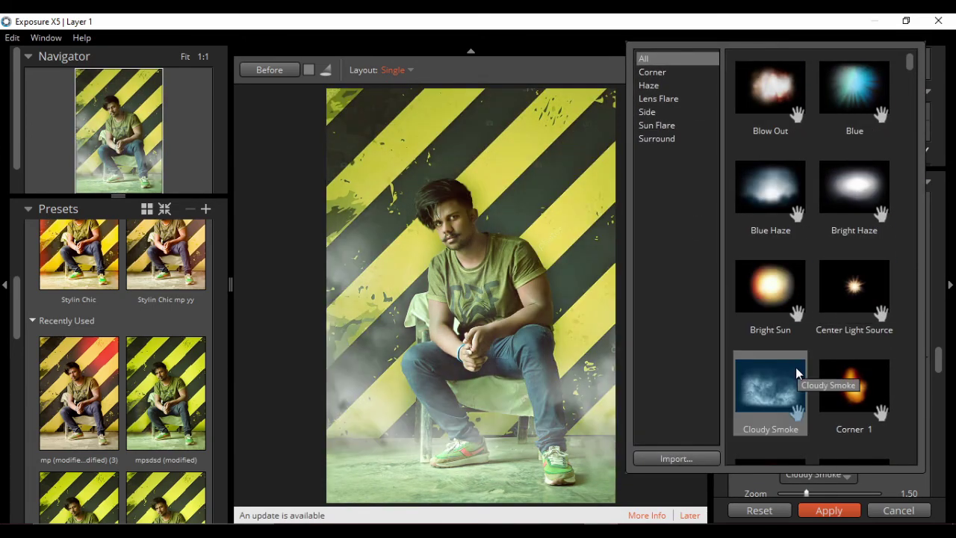
pyautogui.click(820, 402)
pyautogui.scroll(-5, 821, 402)
pyautogui.click(769, 387)
pyautogui.click(828, 386)
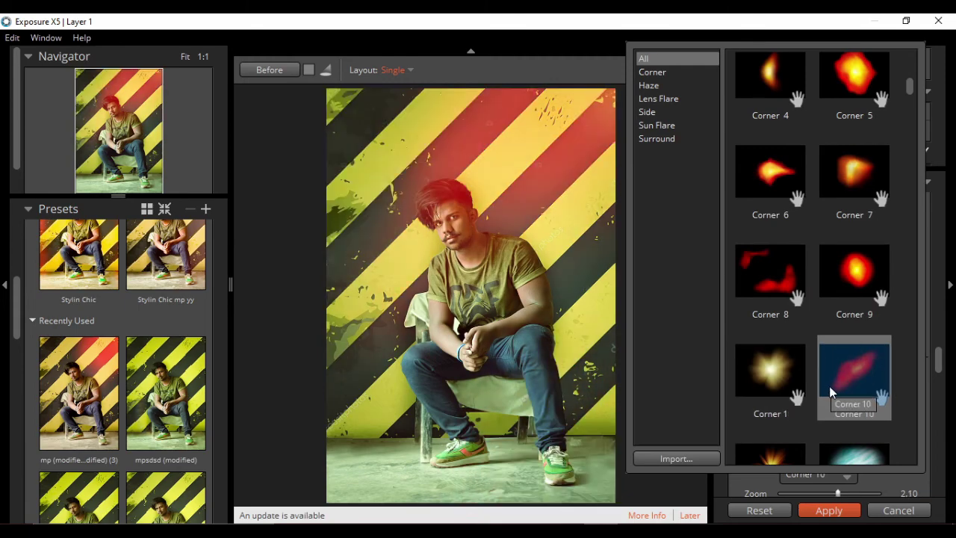
# Step: Preview Dazzle Cool, Dazzle Stained-glass, Glow, Haze Pale, Orange Haze and Light Leaks effects
pyautogui.scroll(-5, 831, 392)
pyautogui.click(766, 314)
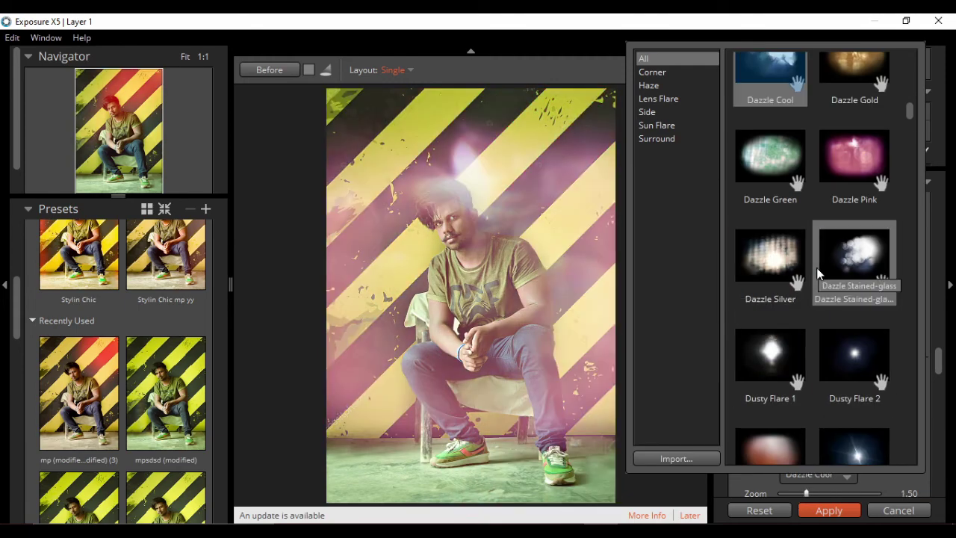
pyautogui.click(816, 267)
pyautogui.scroll(-5, 838, 306)
pyautogui.click(838, 312)
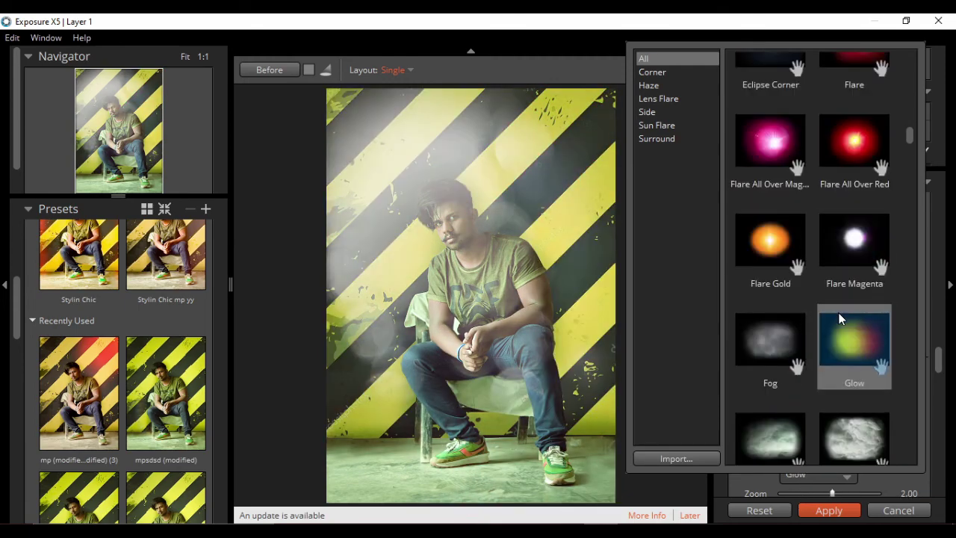
pyautogui.scroll(-3, 838, 313)
pyautogui.click(781, 298)
pyautogui.scroll(-3, 781, 298)
pyautogui.click(835, 343)
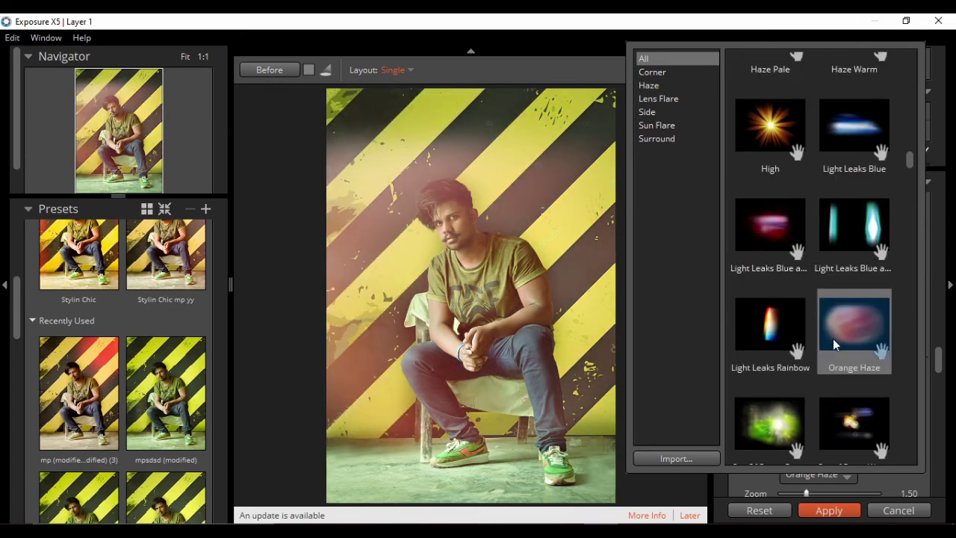
pyautogui.click(831, 260)
# Step: Keep Light Leaks, enlarge it slightly, shift it down-left and dim it to 41 opacity
pyautogui.click(832, 260)
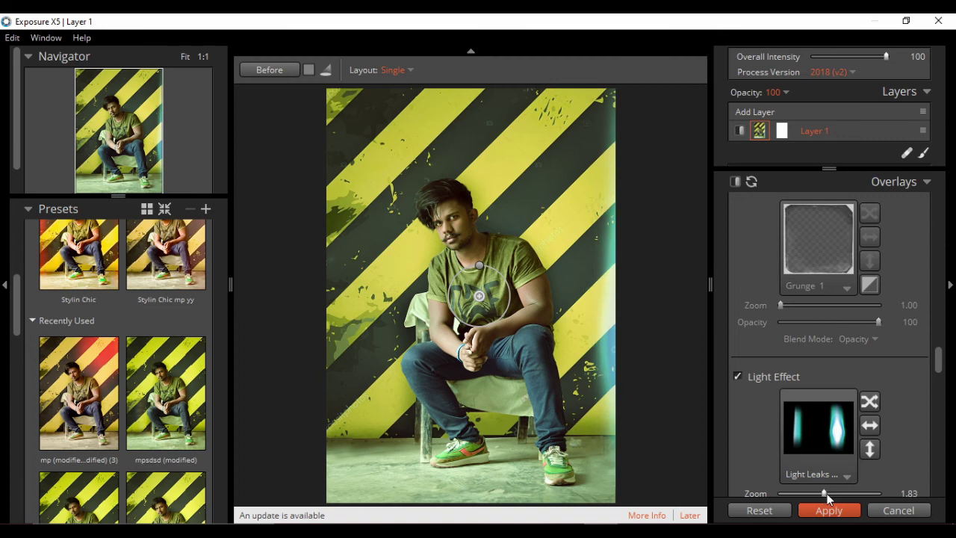
pyautogui.moveTo(822, 493); pyautogui.dragTo(824, 493)
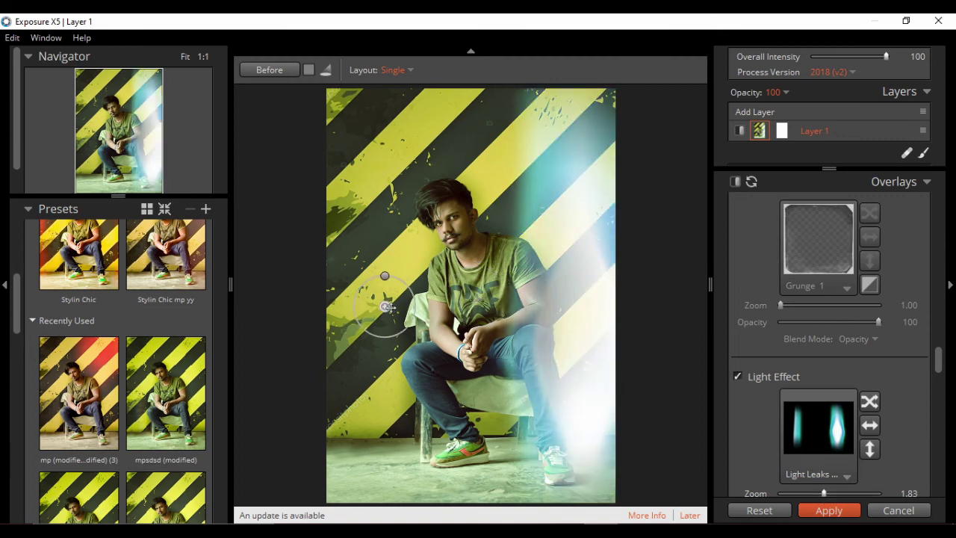
pyautogui.moveTo(506, 318); pyautogui.dragTo(493, 361)
pyautogui.scroll(-3, 817, 384)
pyautogui.click(817, 384)
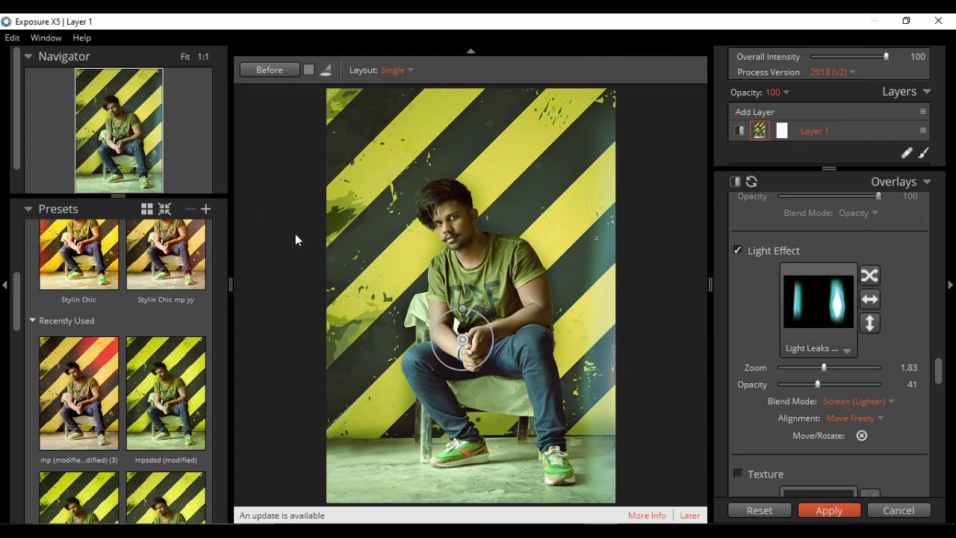
# Step: Replace the light effect with Sunrise Haze
pyautogui.click(790, 284)
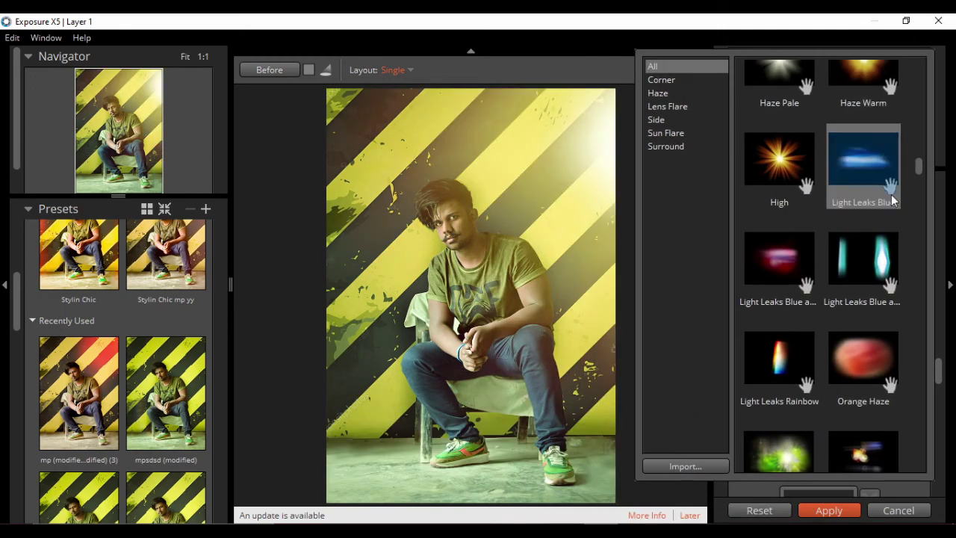
pyautogui.scroll(-5, 821, 261)
pyautogui.scroll(-3, 814, 381)
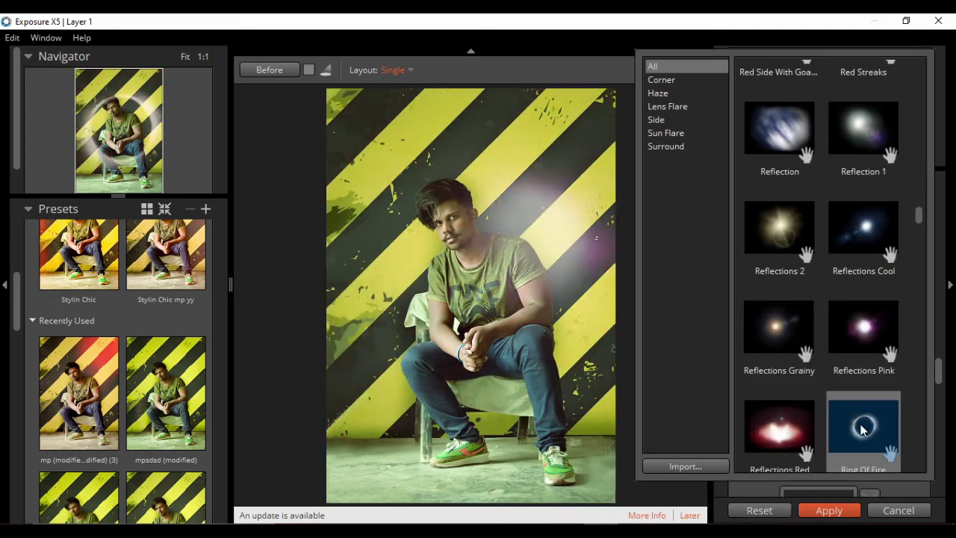
pyautogui.scroll(-3, 866, 431)
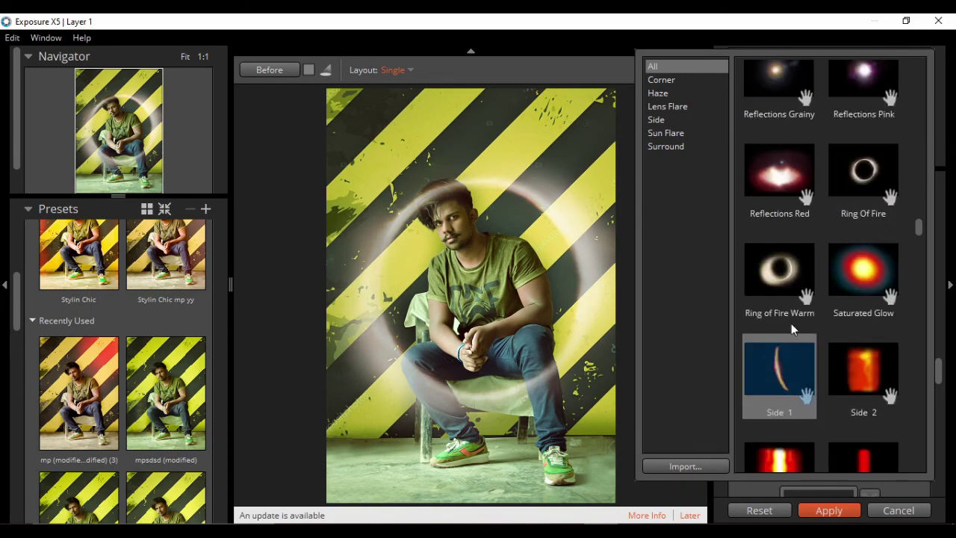
pyautogui.scroll(-3, 777, 370)
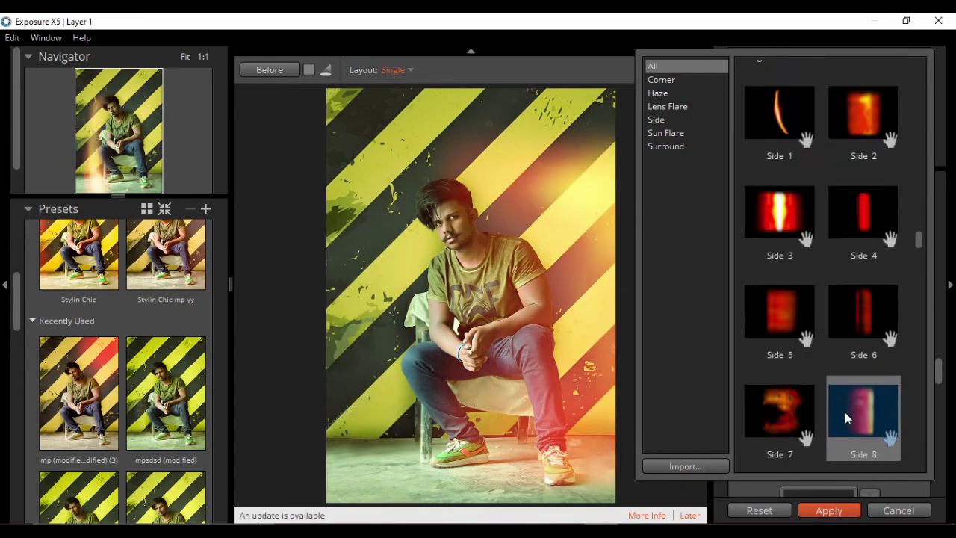
pyautogui.scroll(-5, 811, 388)
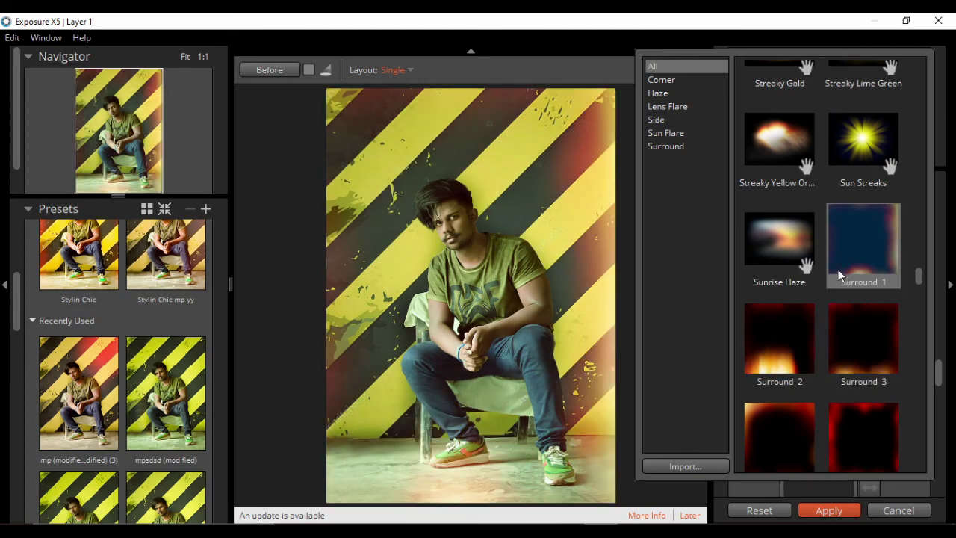
pyautogui.click(787, 256)
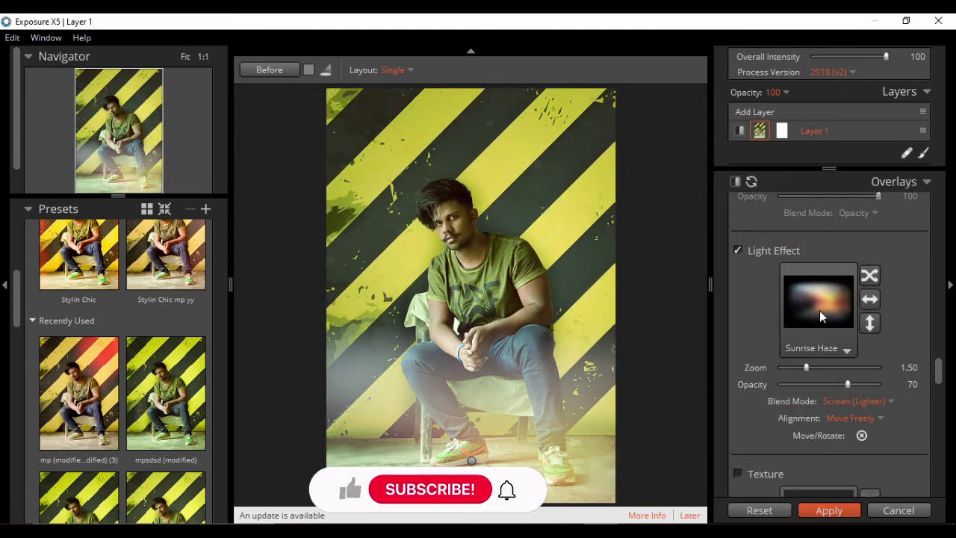
# Step: Replace Sunrise Haze with the Top light effect
pyautogui.click(819, 310)
pyautogui.scroll(8, 757, 328)
pyautogui.scroll(-3, 757, 334)
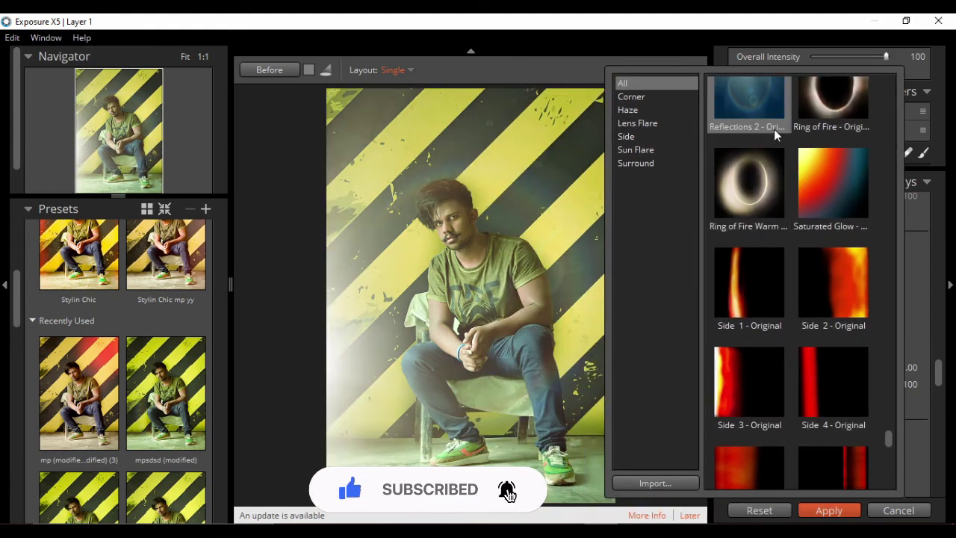
pyautogui.scroll(-3, 774, 129)
pyautogui.scroll(-6, 773, 321)
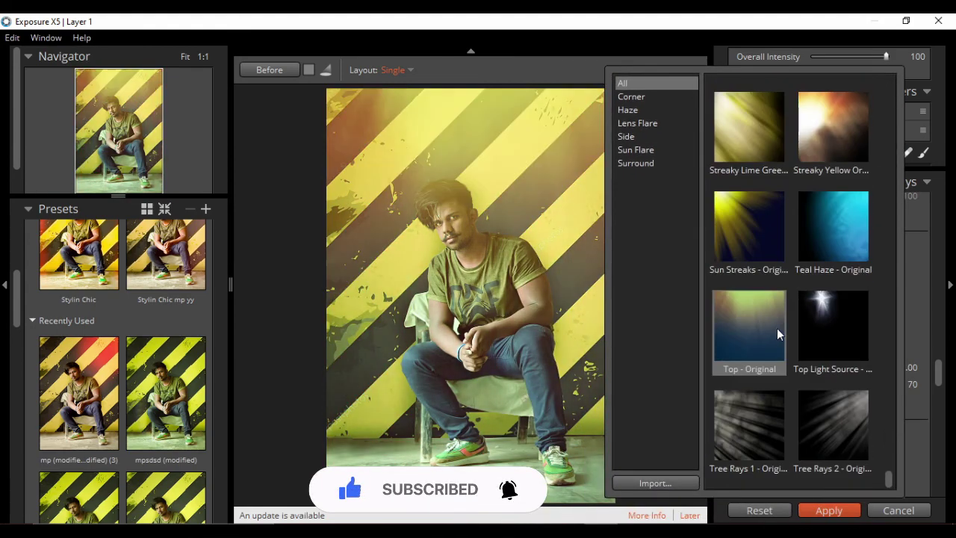
pyautogui.scroll(5, 769, 314)
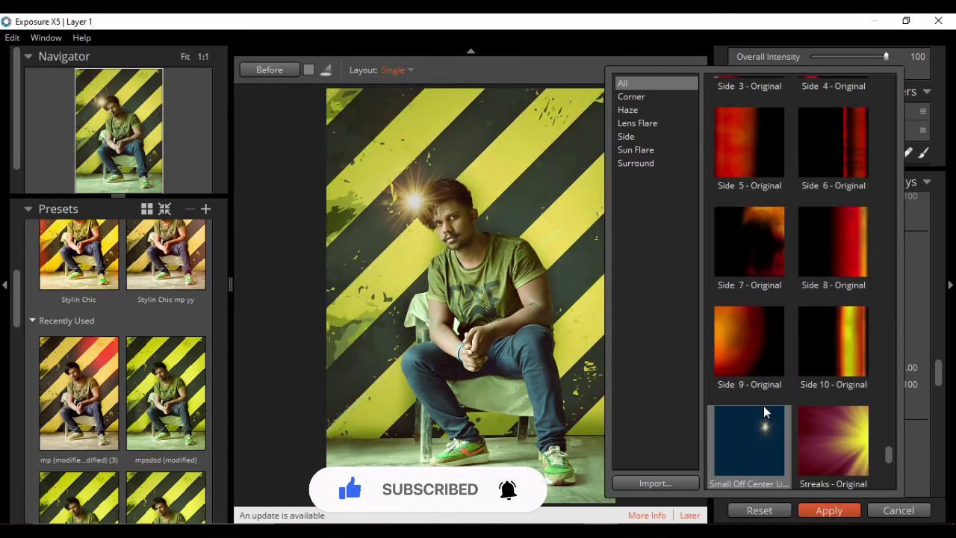
pyautogui.scroll(3, 833, 343)
pyautogui.scroll(3, 829, 314)
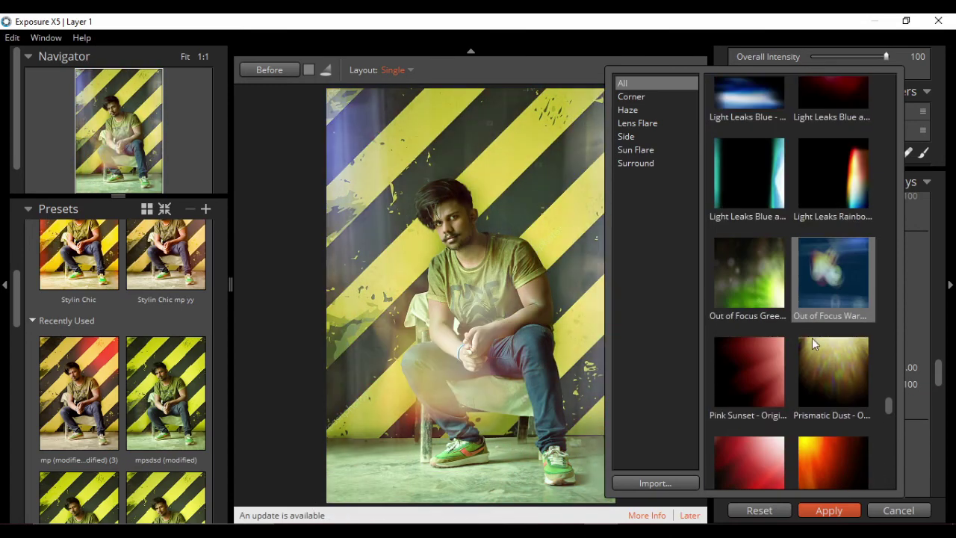
pyautogui.scroll(3, 818, 291)
pyautogui.scroll(2, 792, 336)
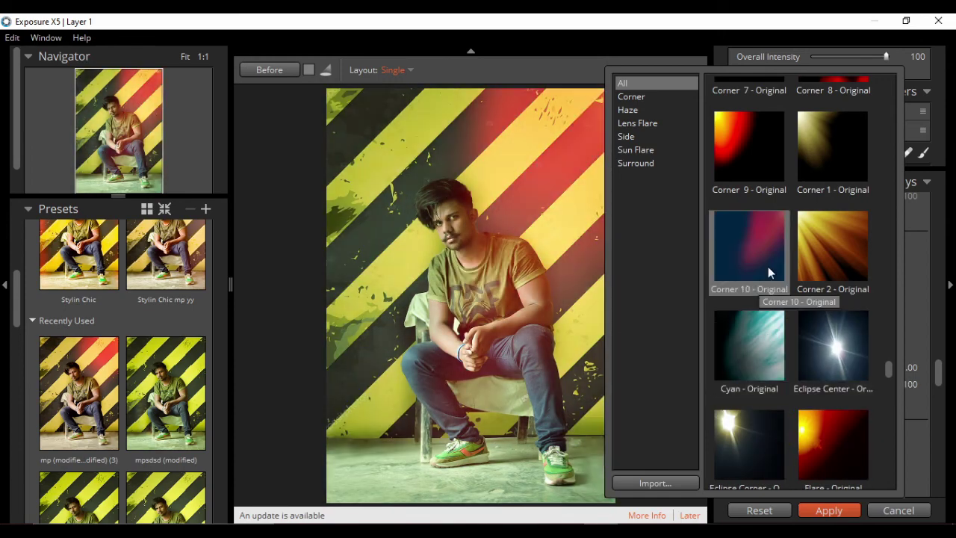
pyautogui.scroll(3, 791, 224)
pyautogui.scroll(3, 807, 239)
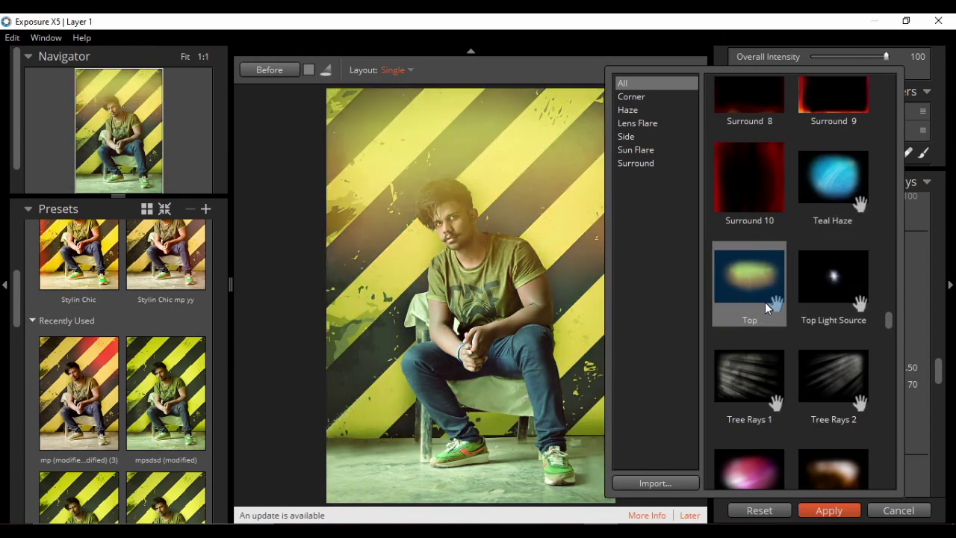
pyautogui.click(765, 302)
# Step: Position the Top glow near the photo's top and set Light Opacity to 40
pyautogui.moveTo(475, 132); pyautogui.dragTo(469, 110)
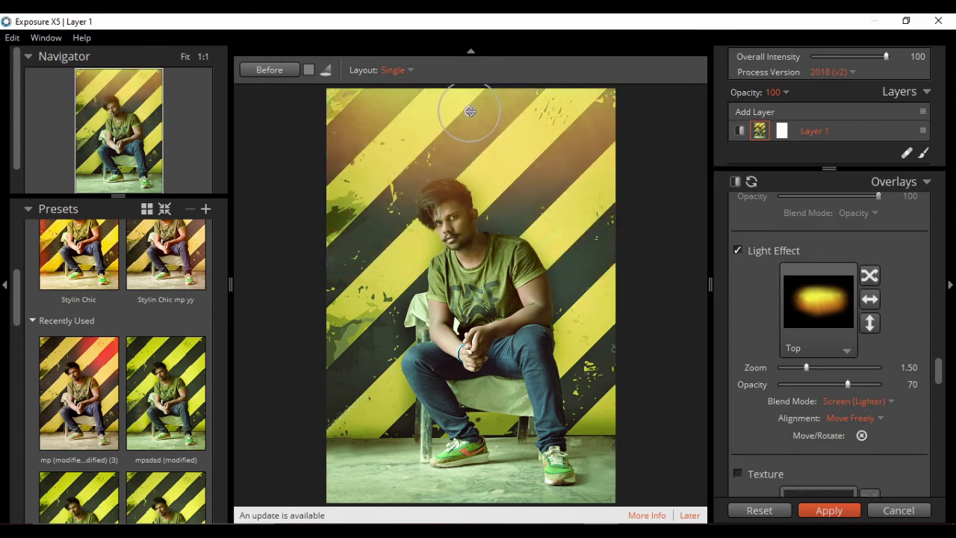
pyautogui.scroll(-2, 849, 459)
pyautogui.scroll(-4, 792, 402)
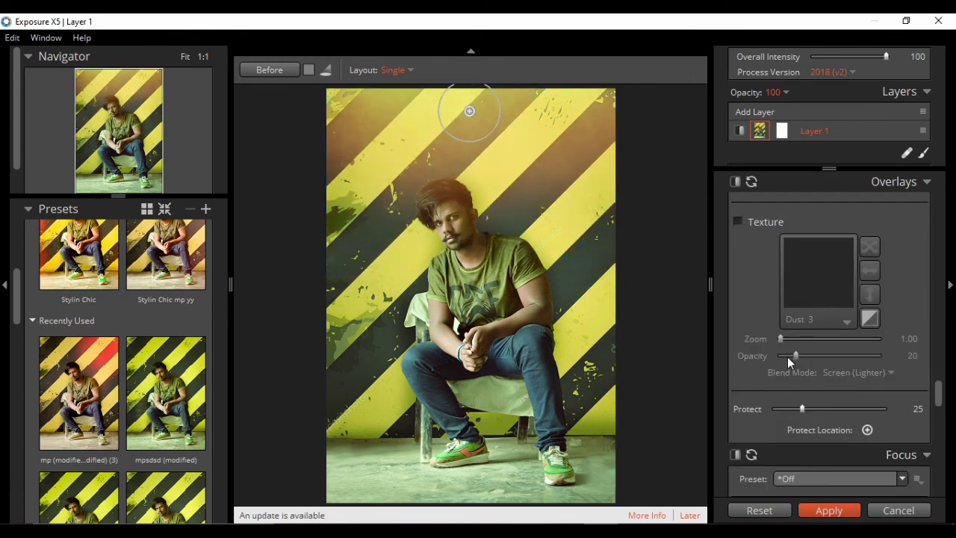
pyautogui.scroll(3, 837, 366)
pyautogui.moveTo(856, 258); pyautogui.dragTo(817, 261)
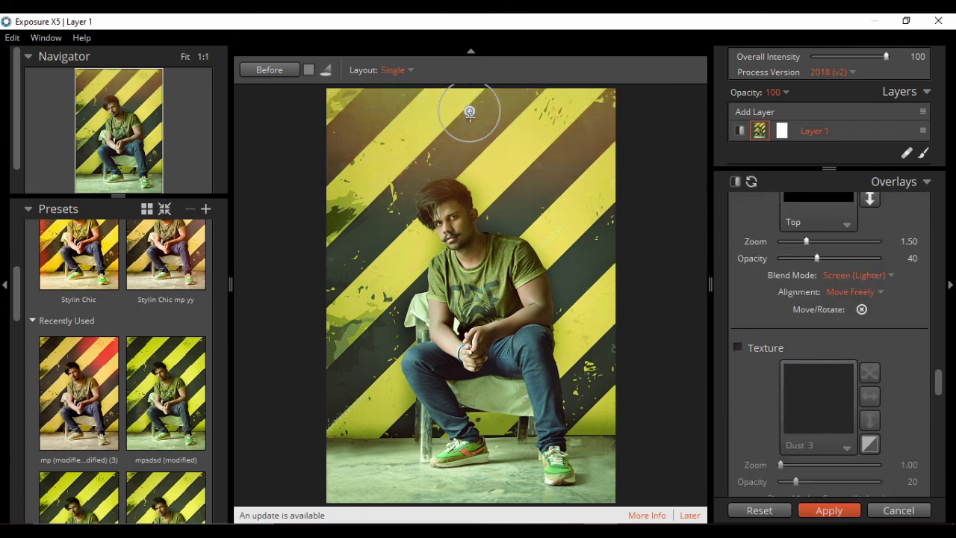
pyautogui.moveTo(469, 112); pyautogui.dragTo(458, 103)
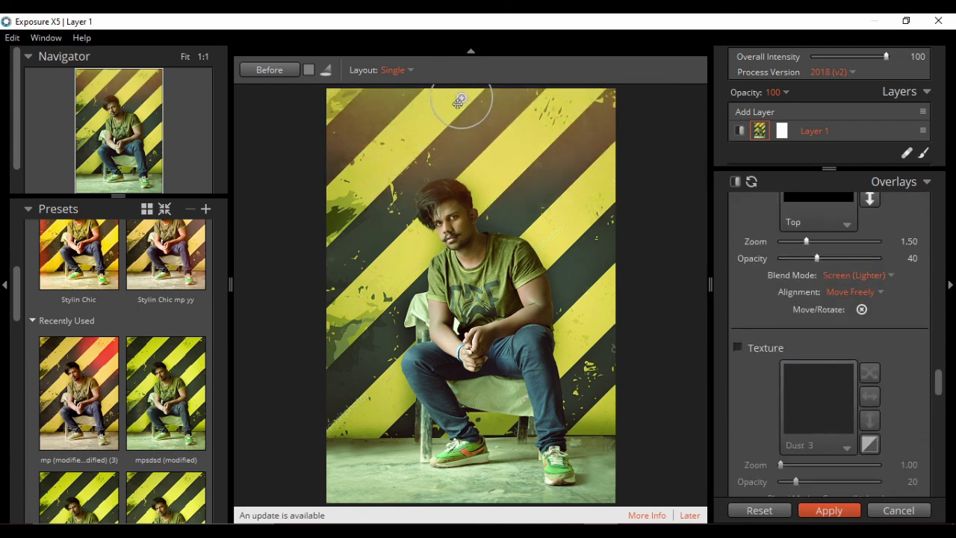
# Step: Try saving 'New Preset' into Recently Used, dismiss the Protected Category warnings, and restart the dialog
pyautogui.click(207, 211)
pyautogui.write('New gg')
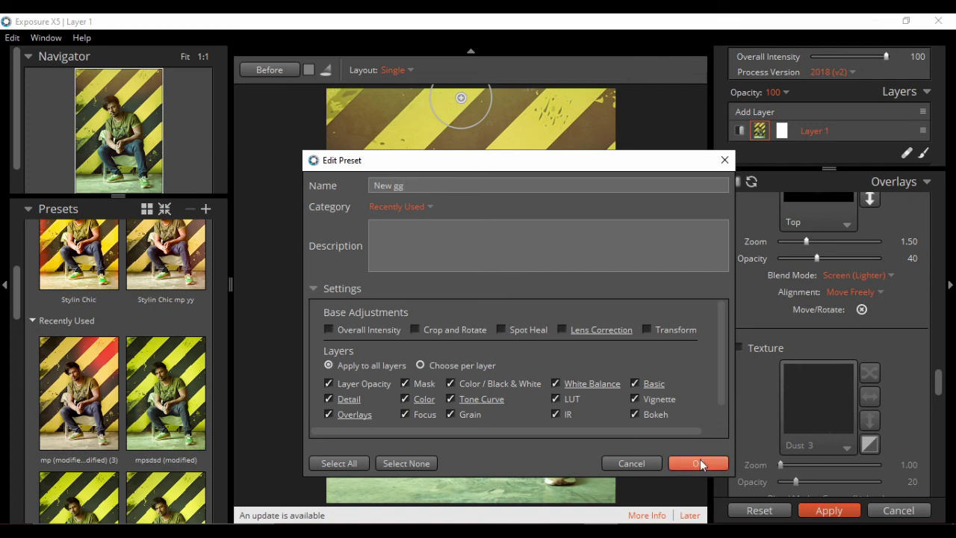
pyautogui.click(700, 464)
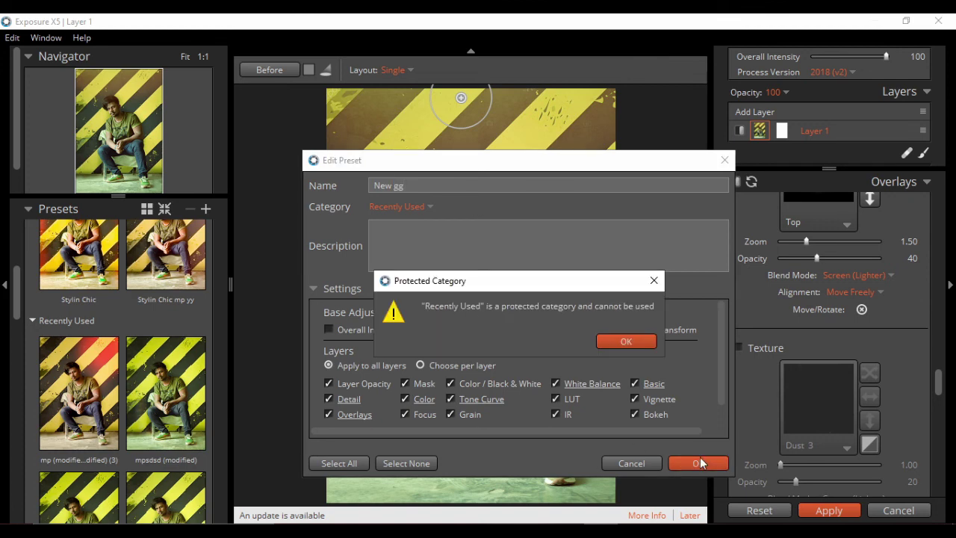
pyautogui.click(654, 281)
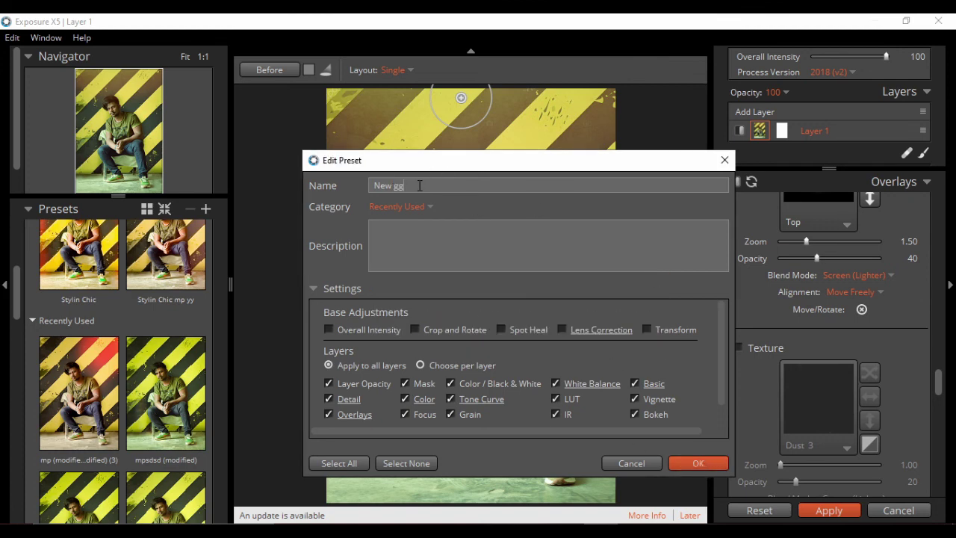
pyautogui.click(681, 464)
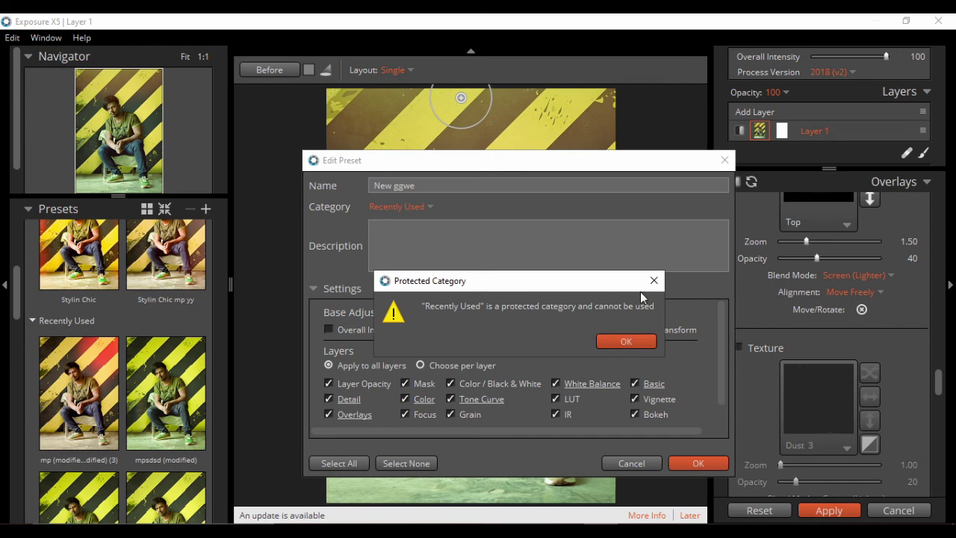
pyautogui.click(626, 340)
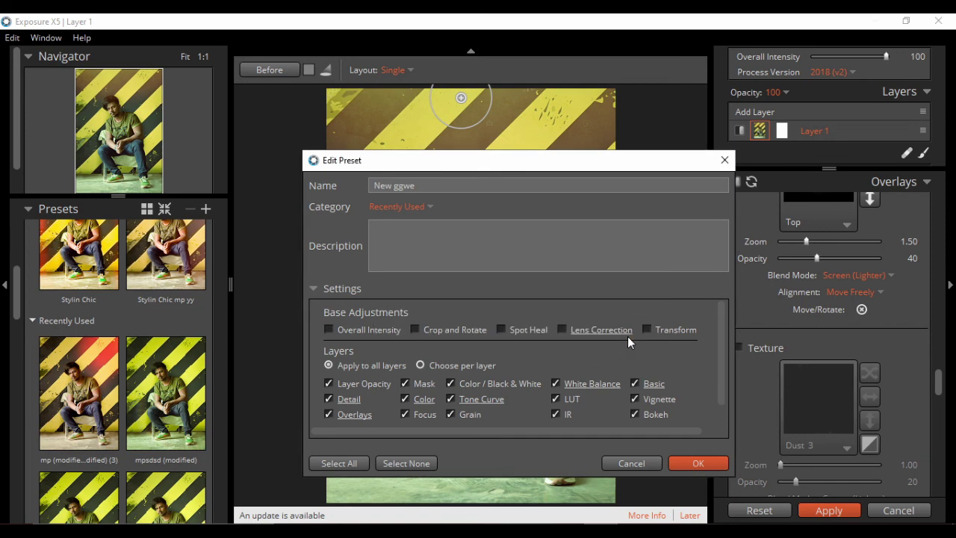
pyautogui.click(698, 463)
pyautogui.click(654, 280)
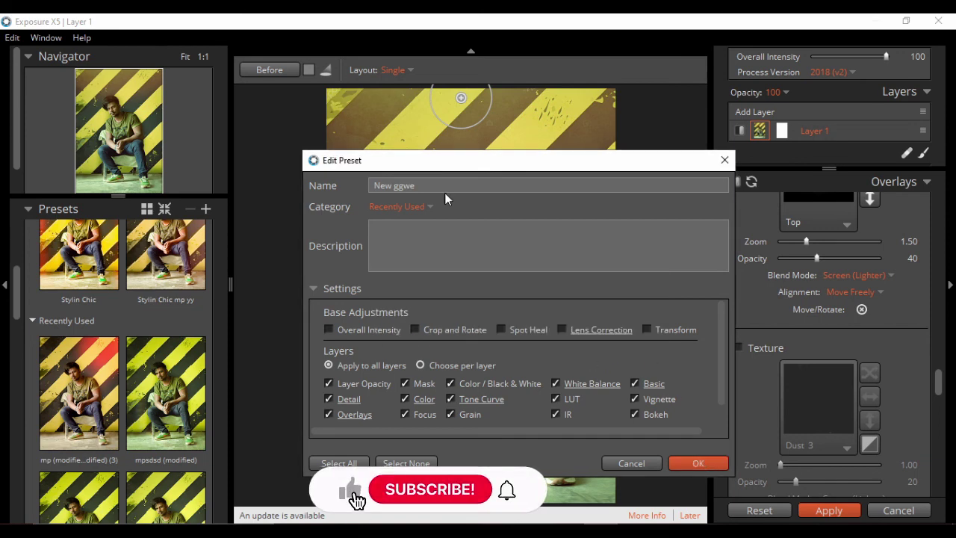
pyautogui.click(724, 160)
pyautogui.click(206, 210)
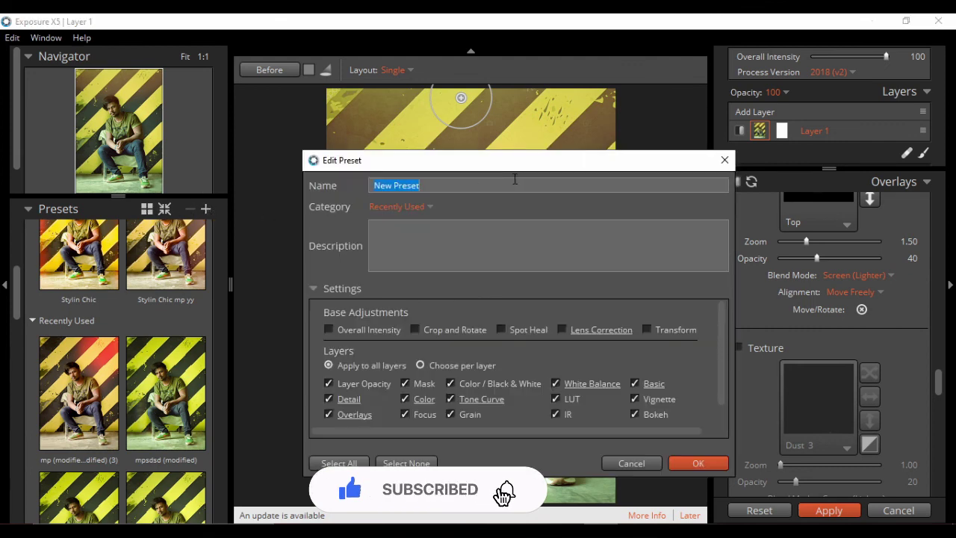
# Step: Cancel the new preset and toggle Before to compare the original with the graded photo
pyautogui.click(726, 160)
pyautogui.rightClick(535, 239)
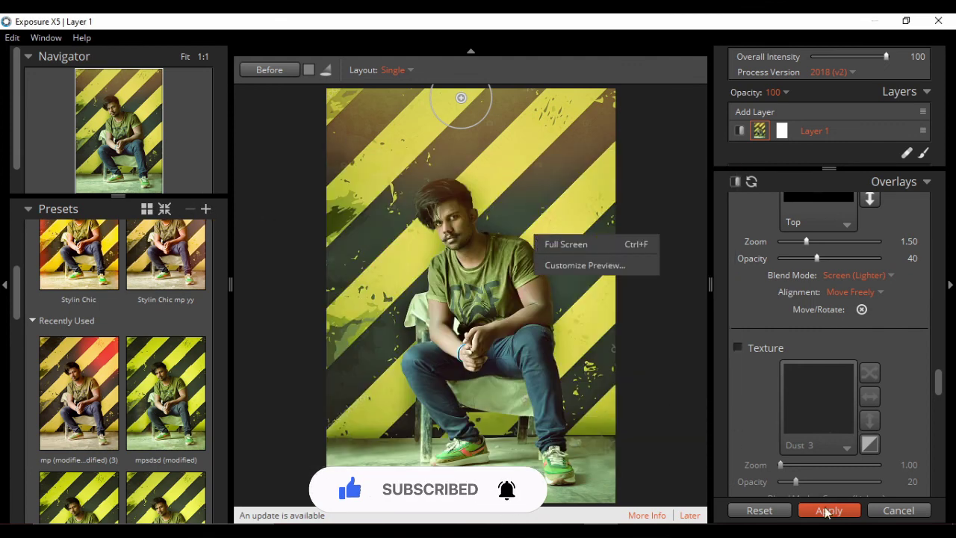
pyautogui.click(270, 71)
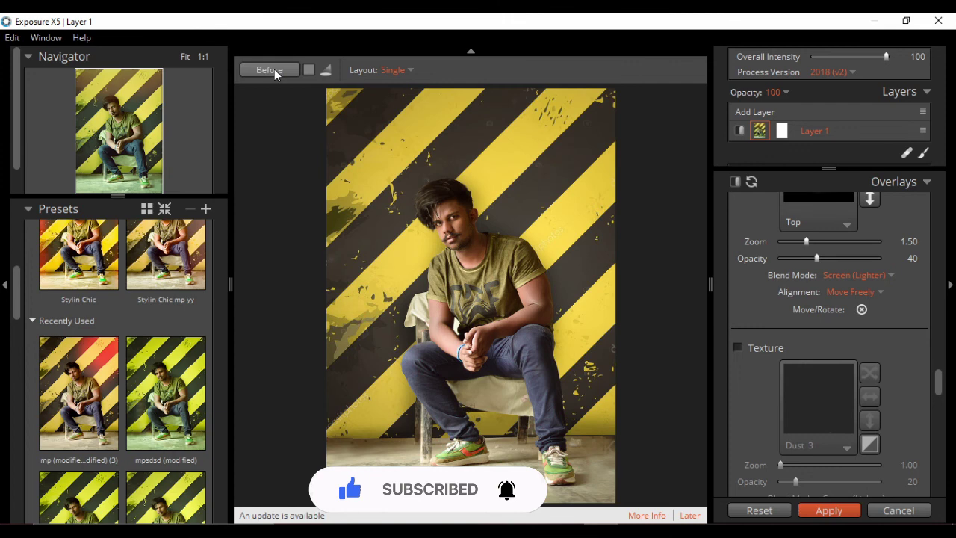
pyautogui.click(274, 71)
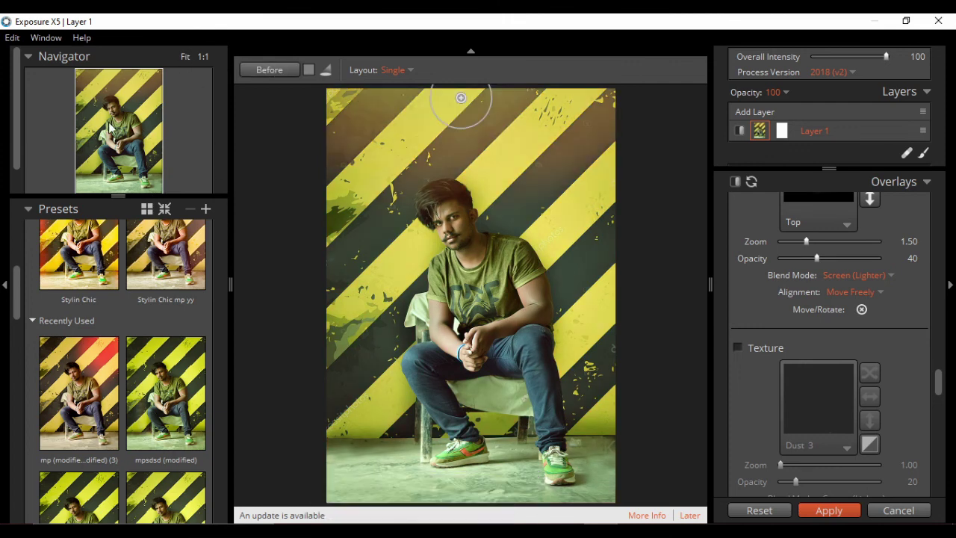
pyautogui.click(12, 38)
pyautogui.click(268, 69)
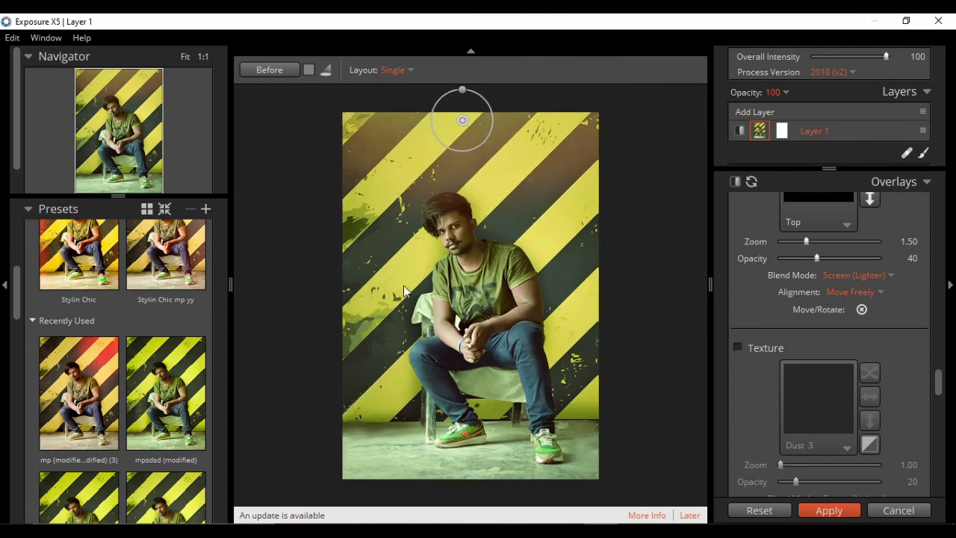
pyautogui.rightClick(557, 254)
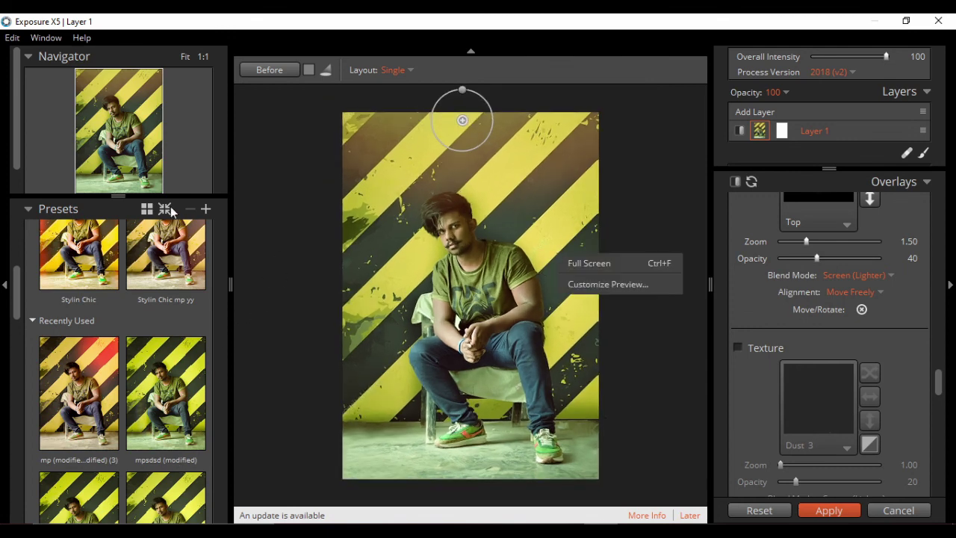
# Step: Save the current look as preset Newgg under the My Presets category
pyautogui.click(203, 210)
pyautogui.click(400, 206)
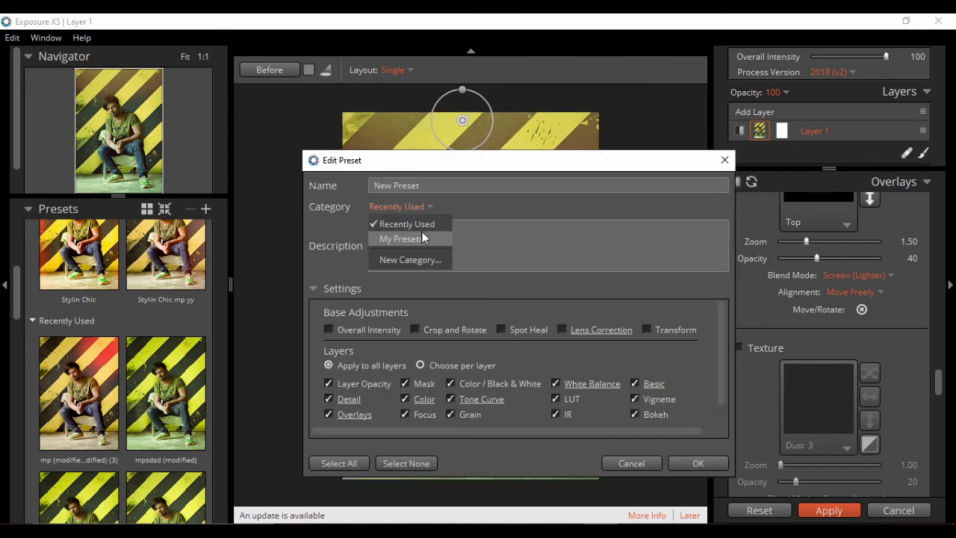
pyautogui.click(396, 237)
pyautogui.click(682, 464)
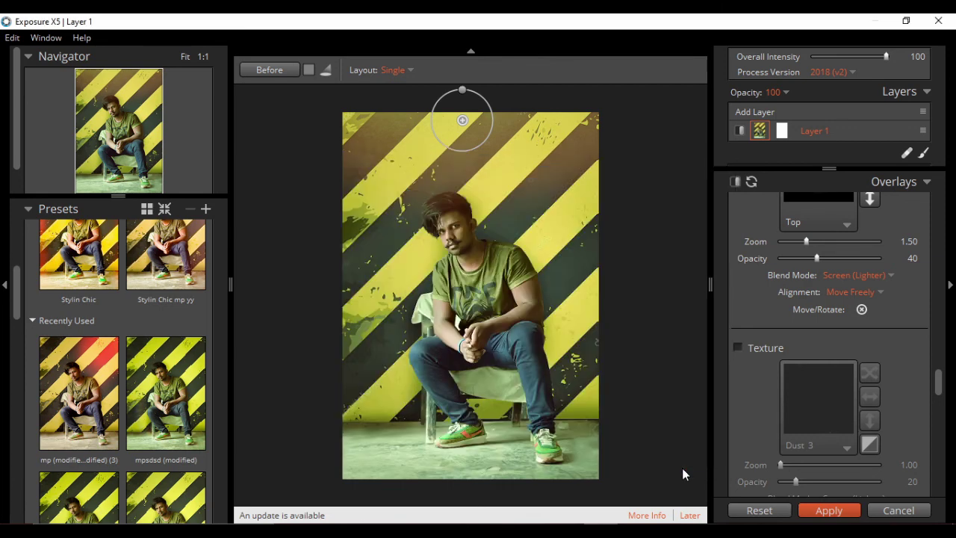
pyautogui.scroll(3, 198, 389)
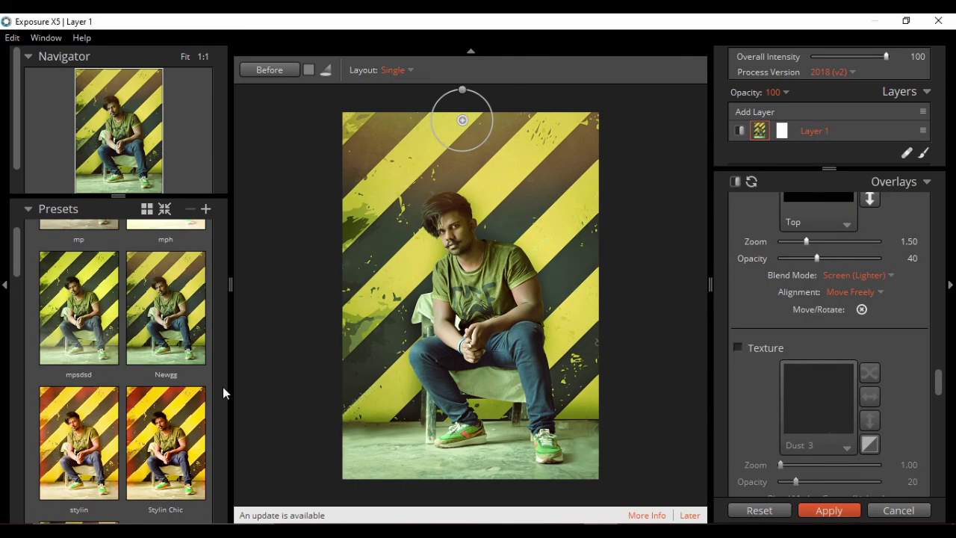